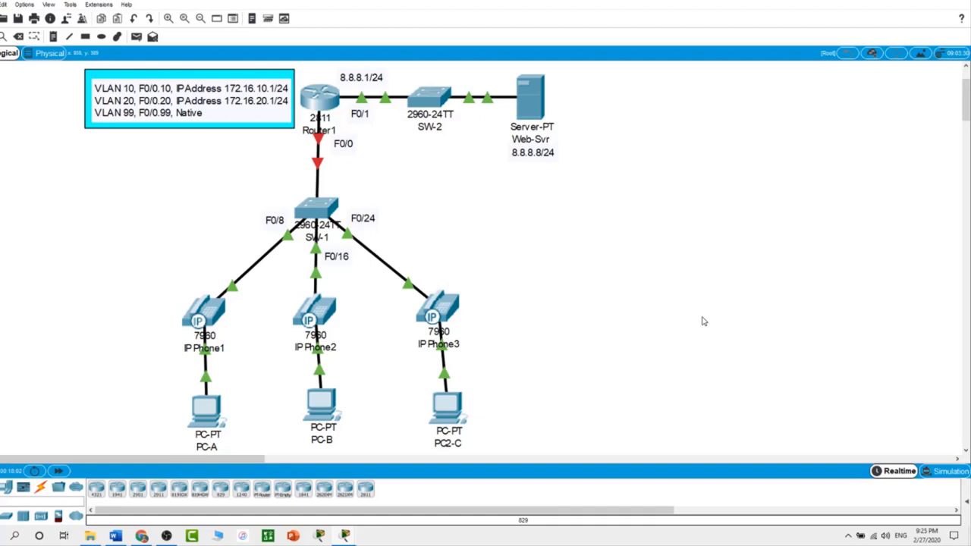
# Open Router1's command line, enter global configuration mode and set the hostname to Router1.
pyautogui.click(326, 102)
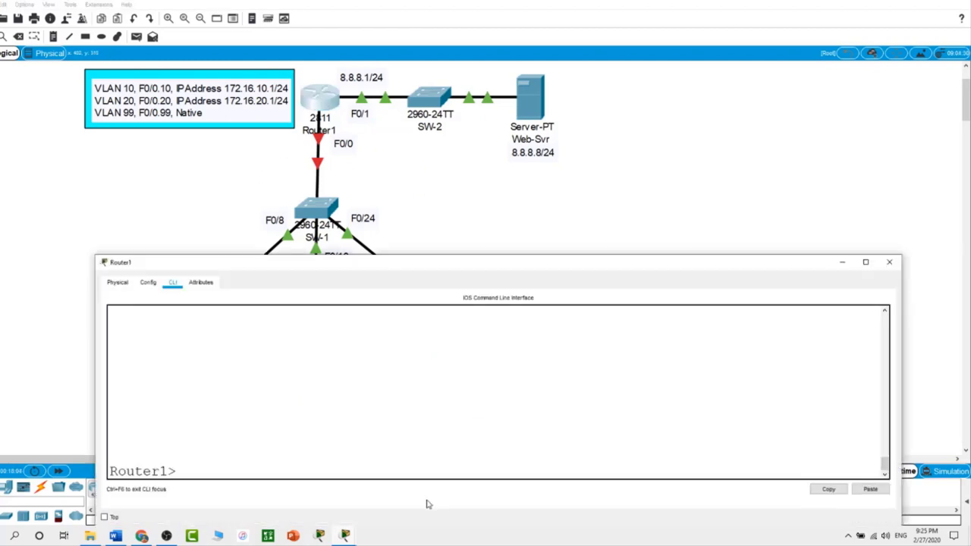
pyautogui.write('en')
pyautogui.press('Return')
pyautogui.write('conf t')
pyautogui.press('Return')
pyautogui.write('h')
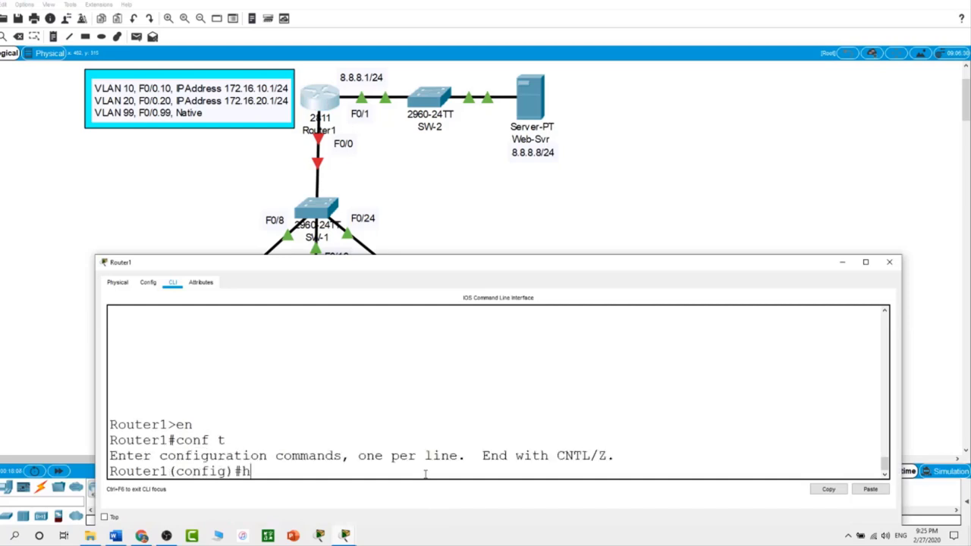
pyautogui.write('ostname R')
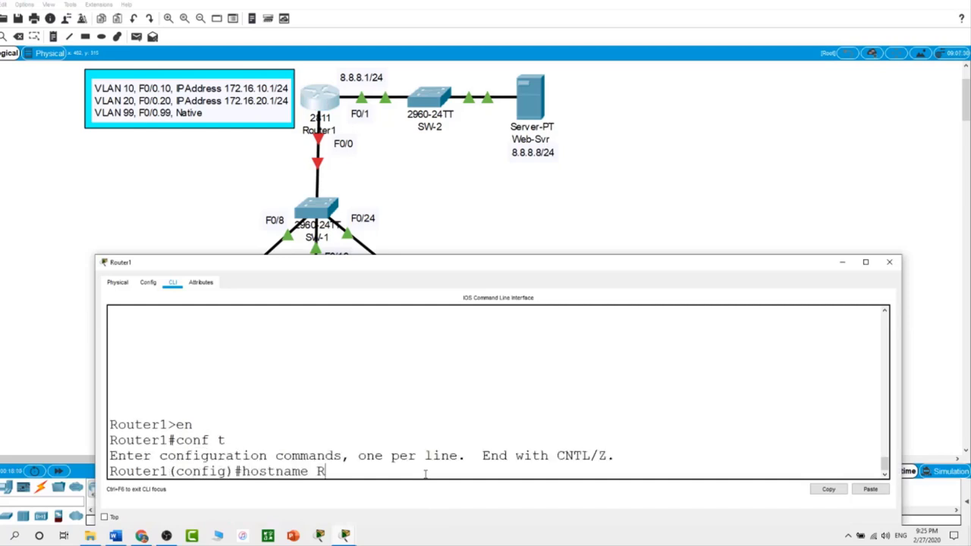
pyautogui.write('outer1')
pyautogui.press('Return')
# Assign IP address 8.8.8.1 with mask 255.255.255.0 to Router1's interface F0/1 and enable the interface.
pyautogui.write('int f0')
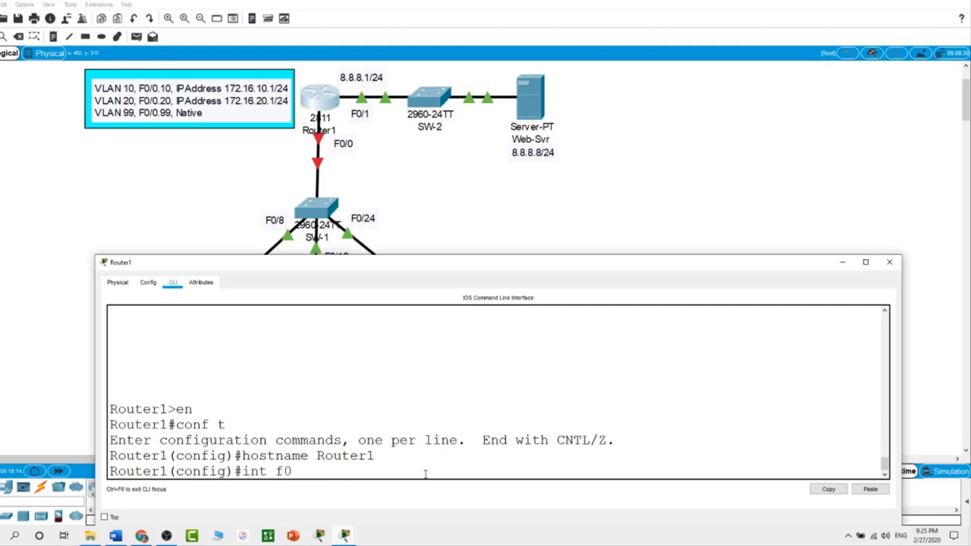
pyautogui.write('/1')
pyautogui.press('Return')
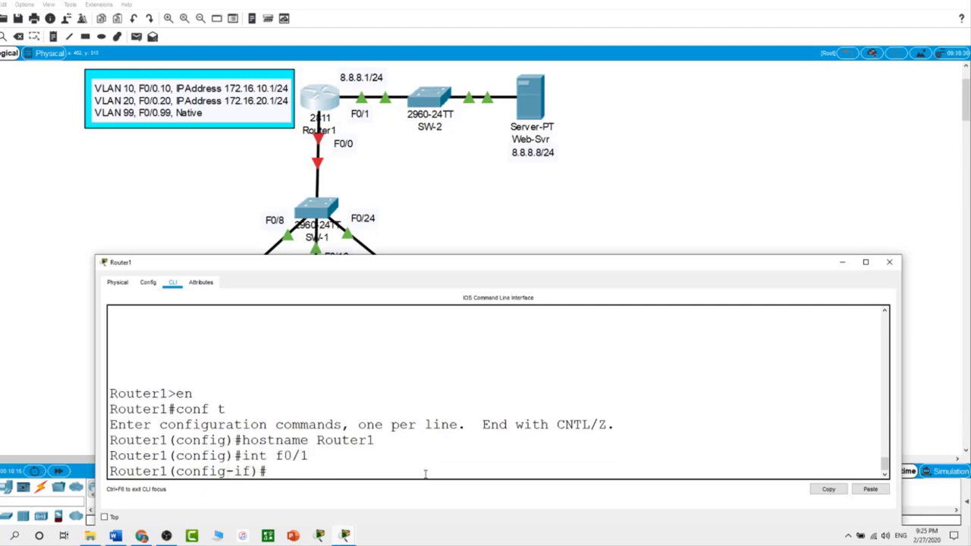
pyautogui.write('ip address')
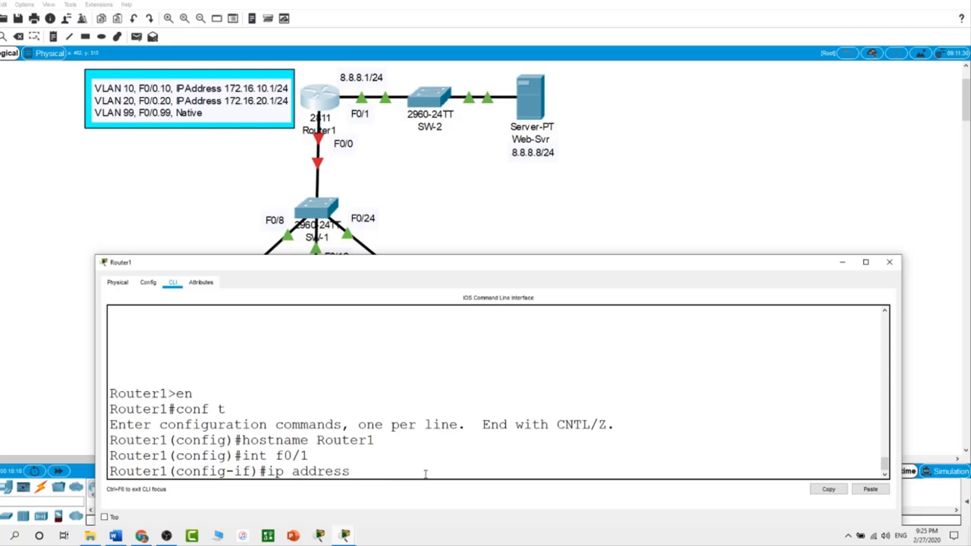
pyautogui.write(' 8.8.8.1 255.255.255.0')
pyautogui.press('Return')
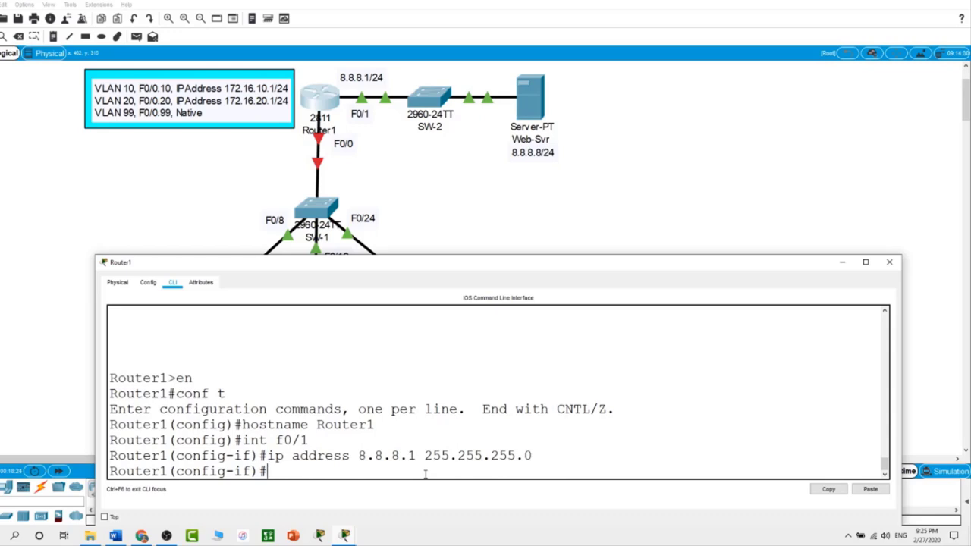
pyautogui.write('no shut')
pyautogui.press('Return')
pyautogui.press('Return')
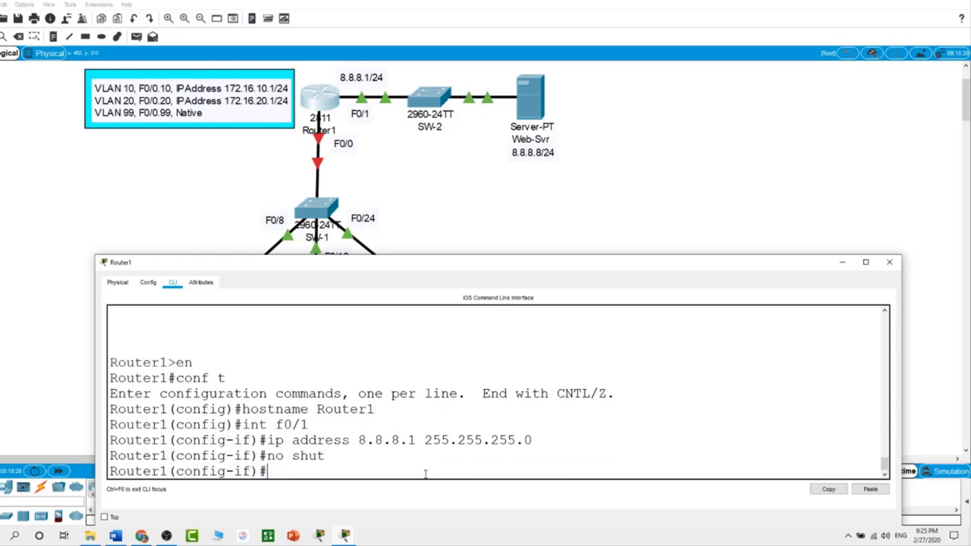
# Create subinterface F0/0.10 on Router1 with dot1Q encapsulation for VLAN 10.
pyautogui.write('in')
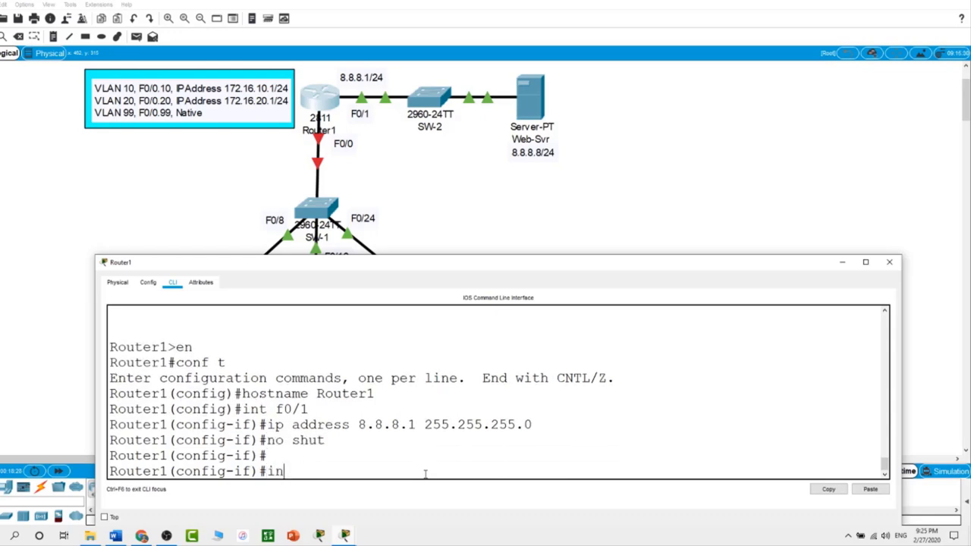
pyautogui.write('t f0/0.10')
pyautogui.press('Return')
pyautogui.write('en')
pyautogui.press('Tab')
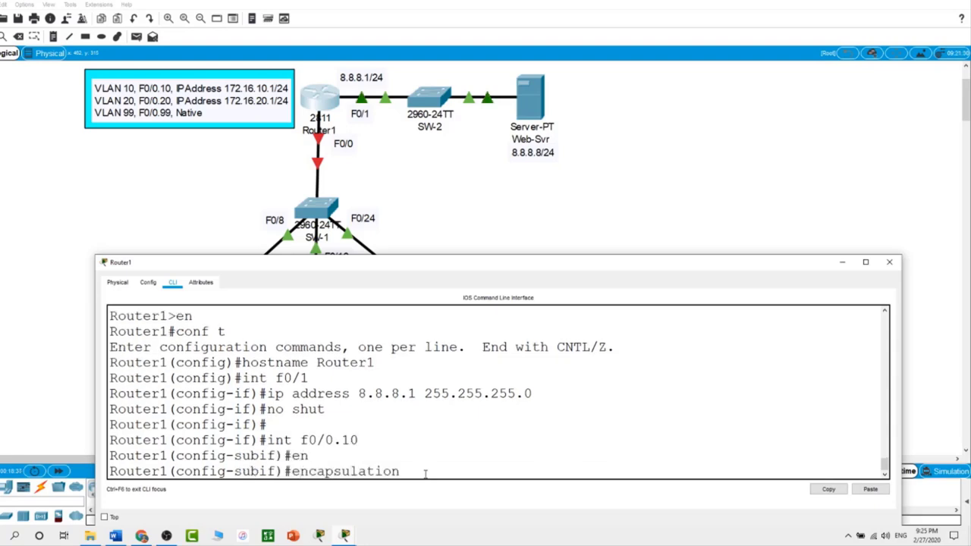
pyautogui.write('do')
pyautogui.press('Tab')
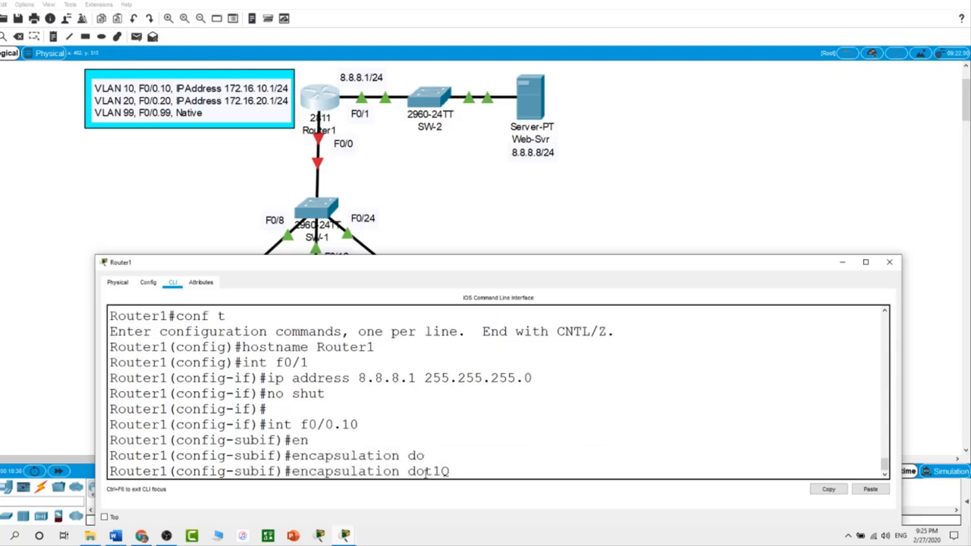
pyautogui.write('10')
pyautogui.press('Return')
# Assign IP address 172.16.10.1 with mask 255.255.255.0 to subinterface F0/0.10.
pyautogui.write('ip ad')
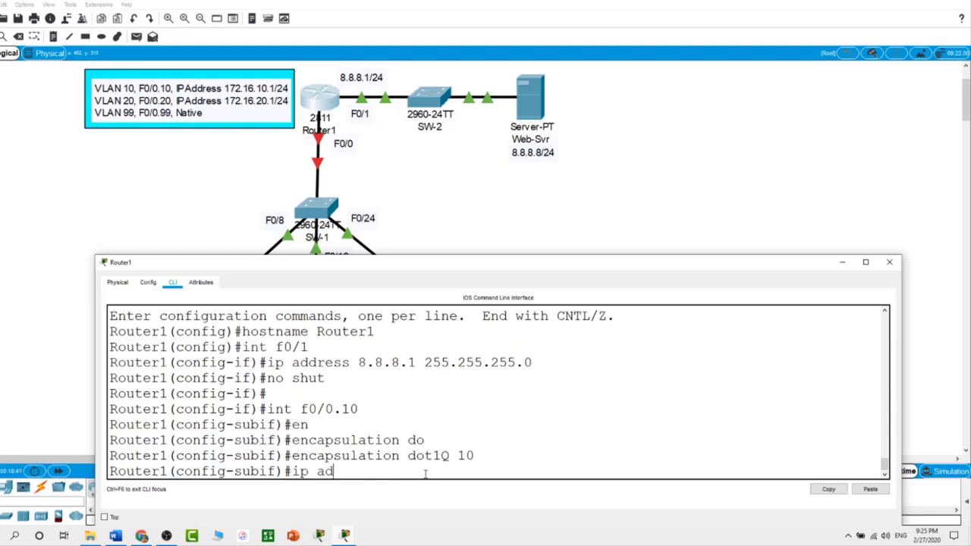
pyautogui.write('dress 172.16.10.')
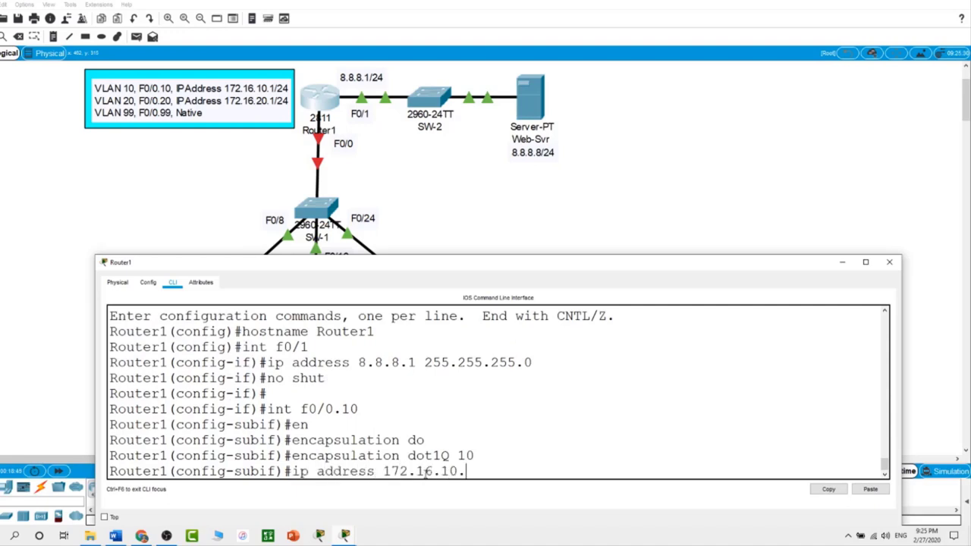
pyautogui.write('1 255.255.255.0')
pyautogui.press('Return')
# Create subinterface F0/0.20 on Router1 with dot1Q encapsulation for VLAN 20.
pyautogui.write('ig-subif)#i')
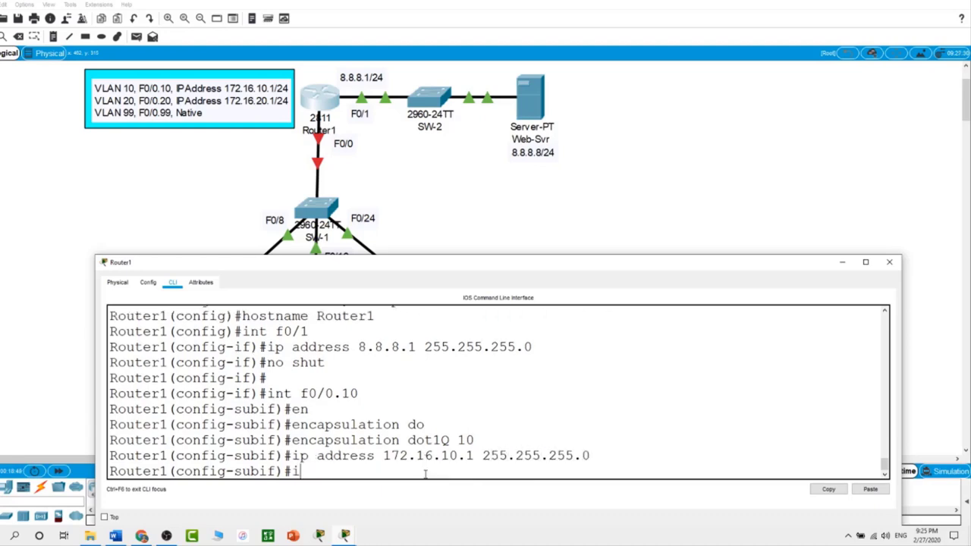
pyautogui.write('nt f0/0.20')
pyautogui.press('Return')
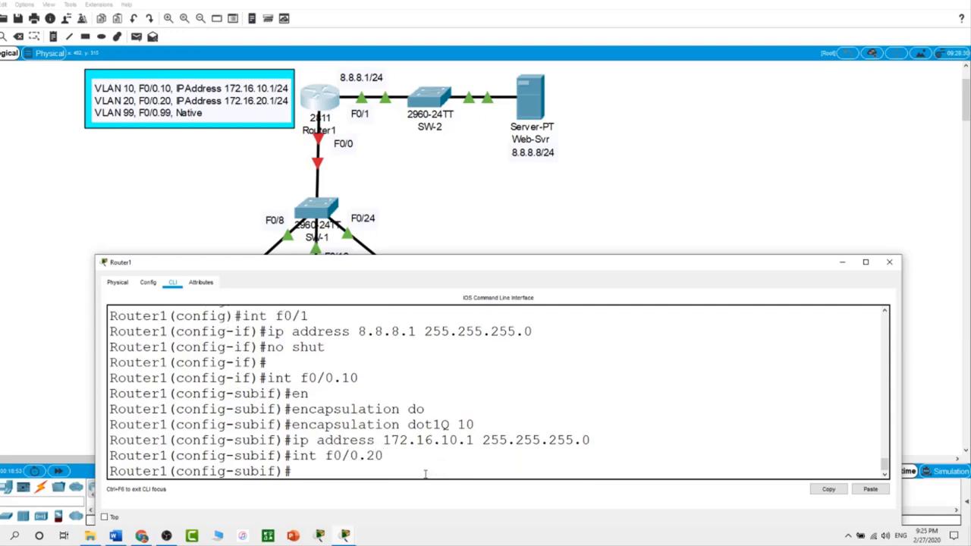
pyautogui.write('en')
pyautogui.press('Tab')
pyautogui.write('do')
pyautogui.press('Tab')
pyautogui.write('2')
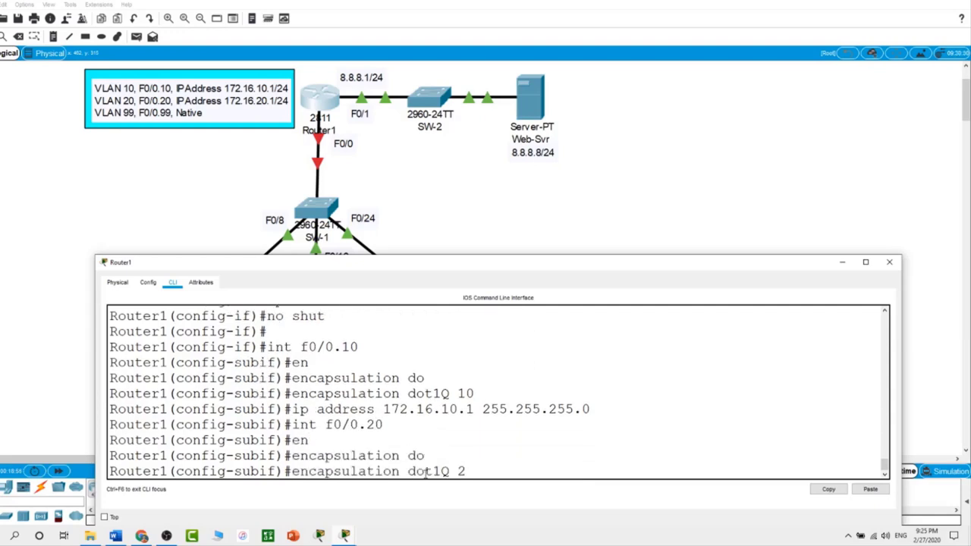
pyautogui.write('0')
pyautogui.press('Return')
# Assign IP address 172.16.20.1 with mask 255.255.255.0 to subinterface F0/0.20.
pyautogui.write('ip ad')
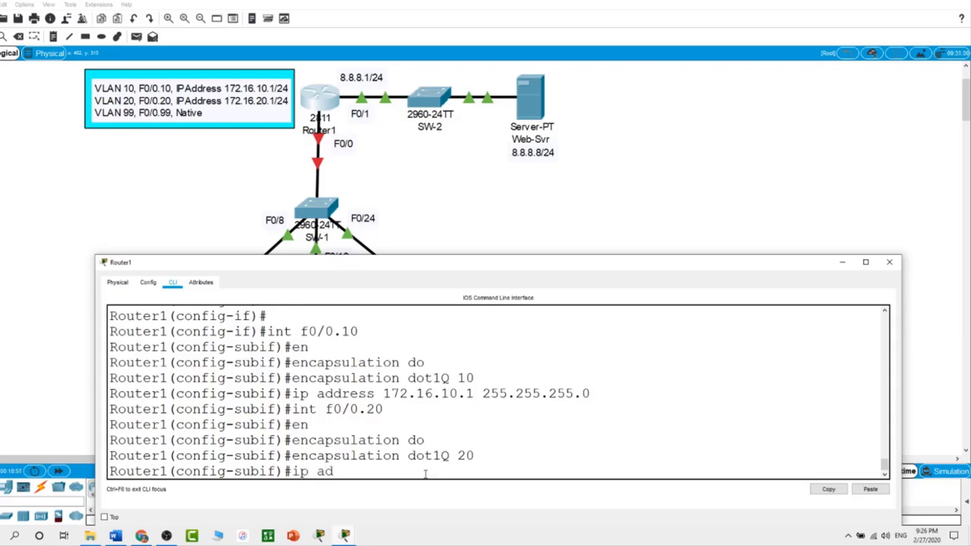
pyautogui.write('dress 172.16.20.1 255.255.')
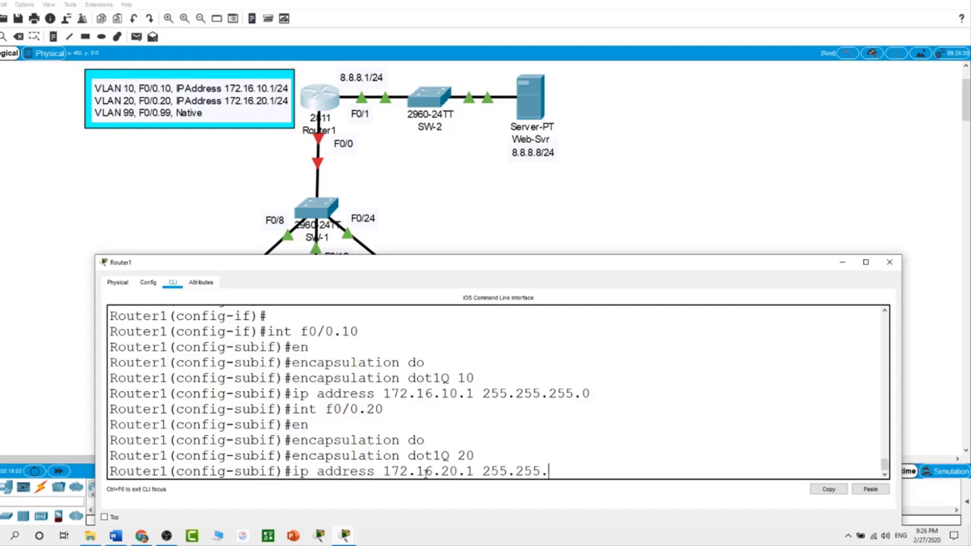
pyautogui.write('255.0')
pyautogui.press('Return')
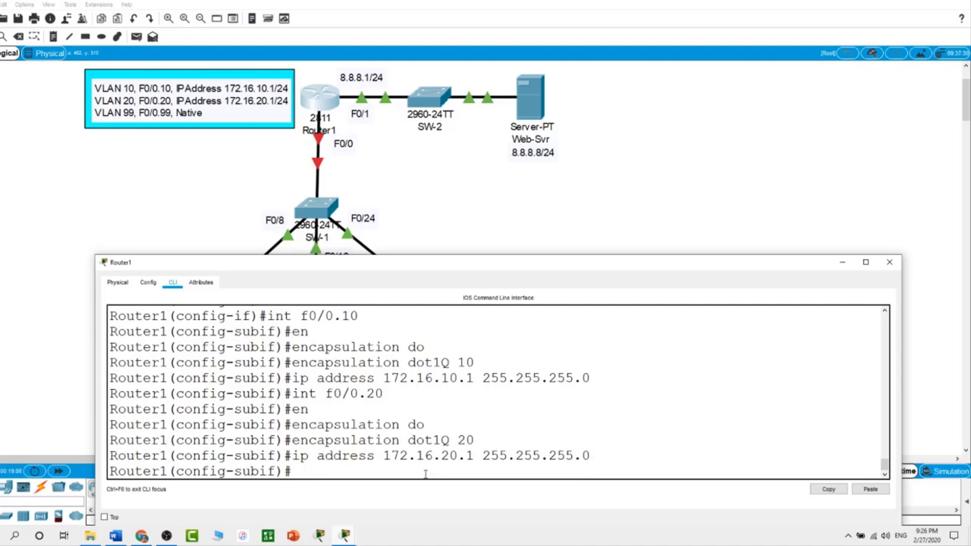
# Create subinterface F0/0.99 on Router1 with dot1Q encapsulation for VLAN 99 as the native VLAN.
pyautogui.write('int f0/0.99')
pyautogui.press('Return')
pyautogui.write('en')
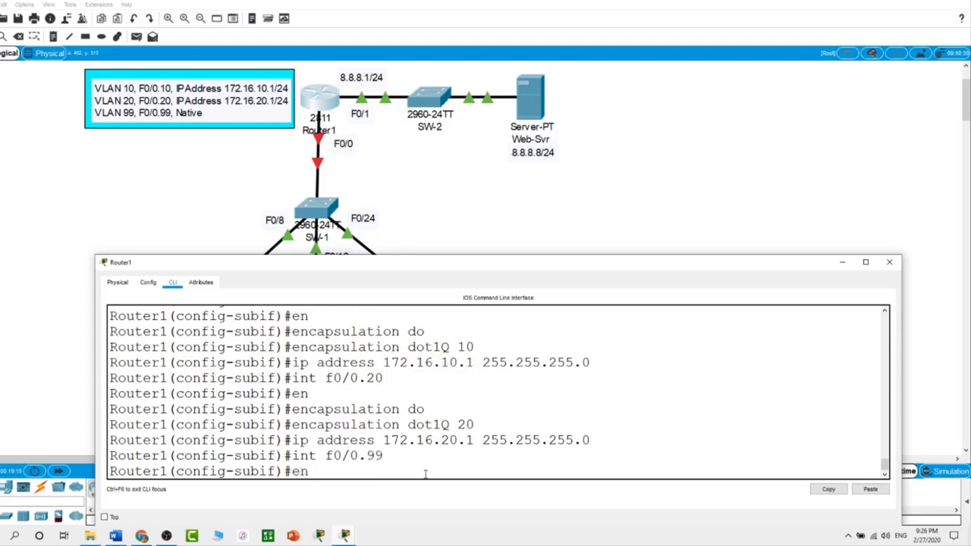
pyautogui.press('Tab')
pyautogui.write('do')
pyautogui.press('Tab')
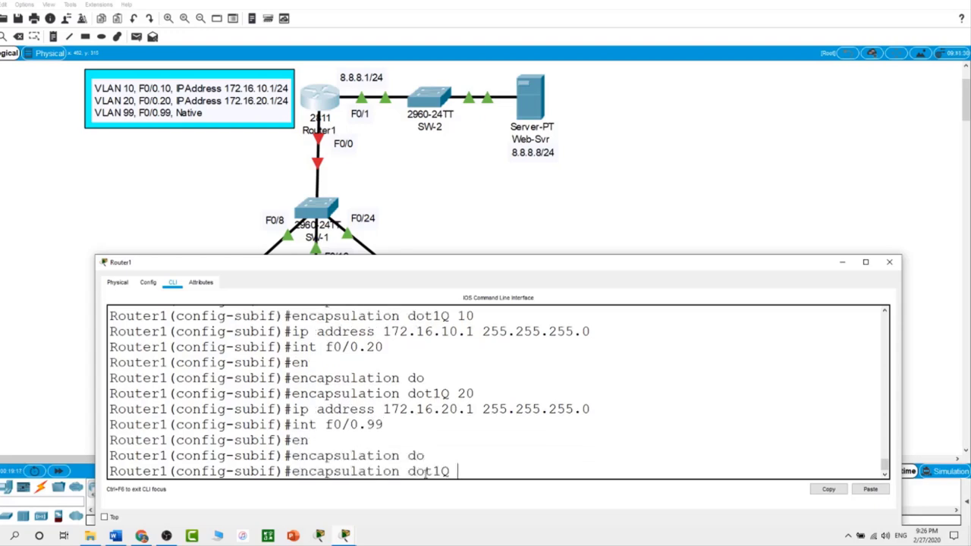
pyautogui.write('99 na')
pyautogui.press('Tab')
pyautogui.press('Return')
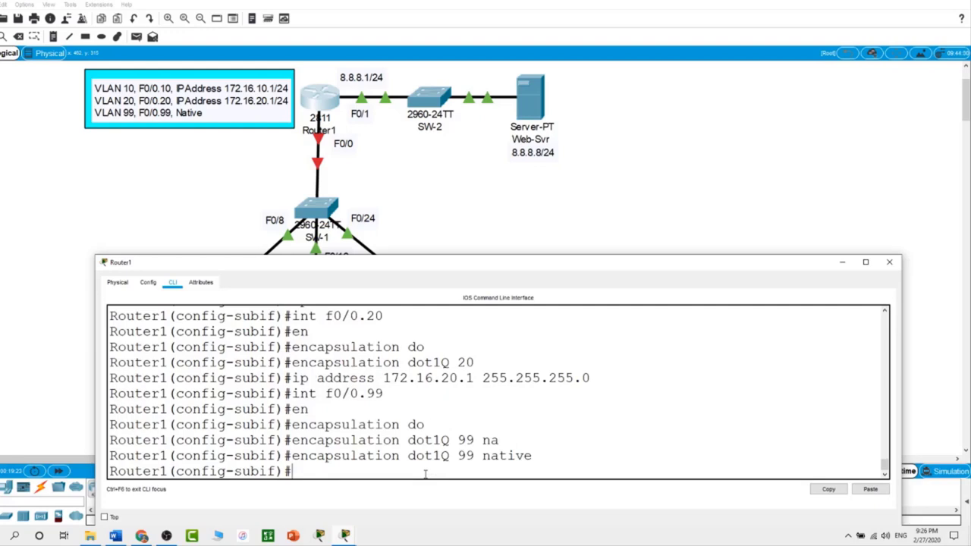
# Enable Router1's physical interface F0/0 with no shut and return to global configuration mode.
pyautogui.write('int f0/0')
pyautogui.press('Return')
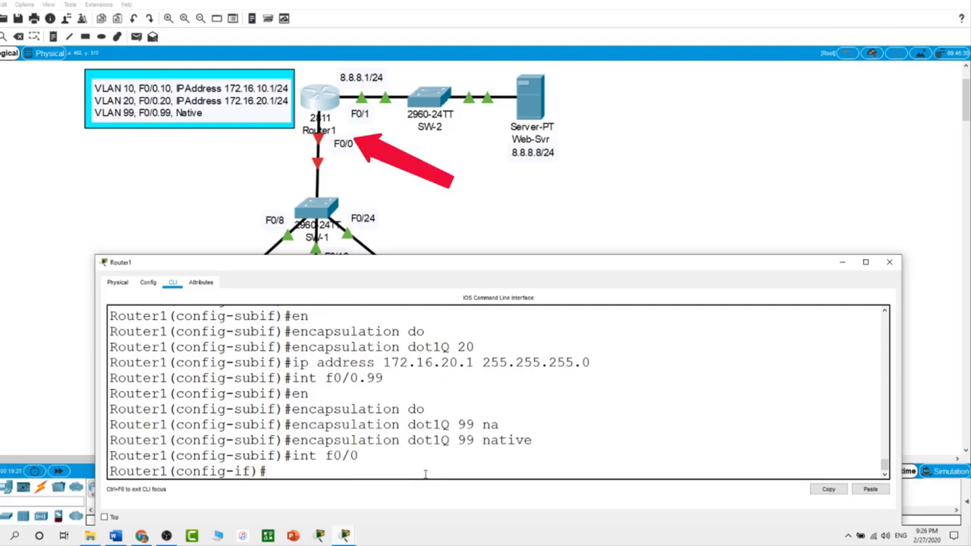
pyautogui.write('i')
pyautogui.press('BackSpace')
pyautogui.write('no shut')
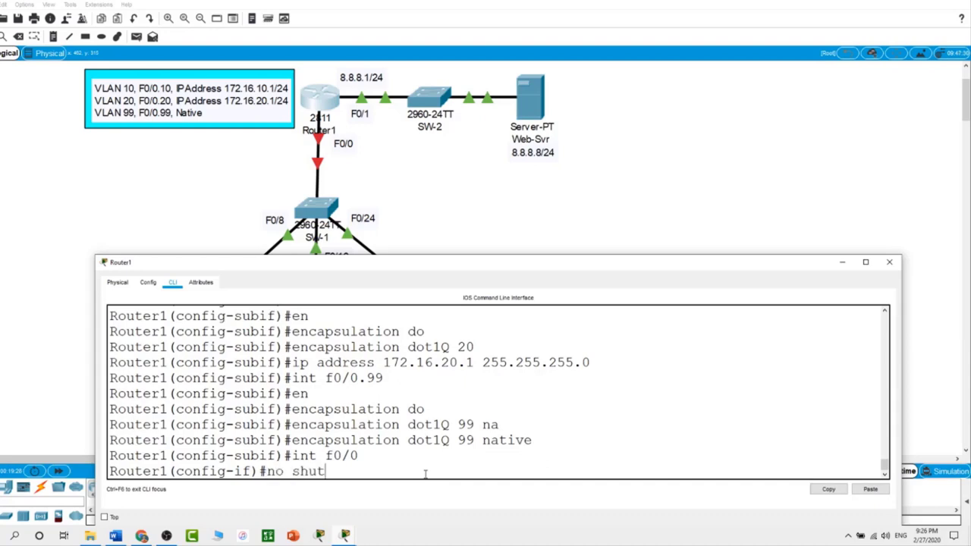
pyautogui.press('Return')
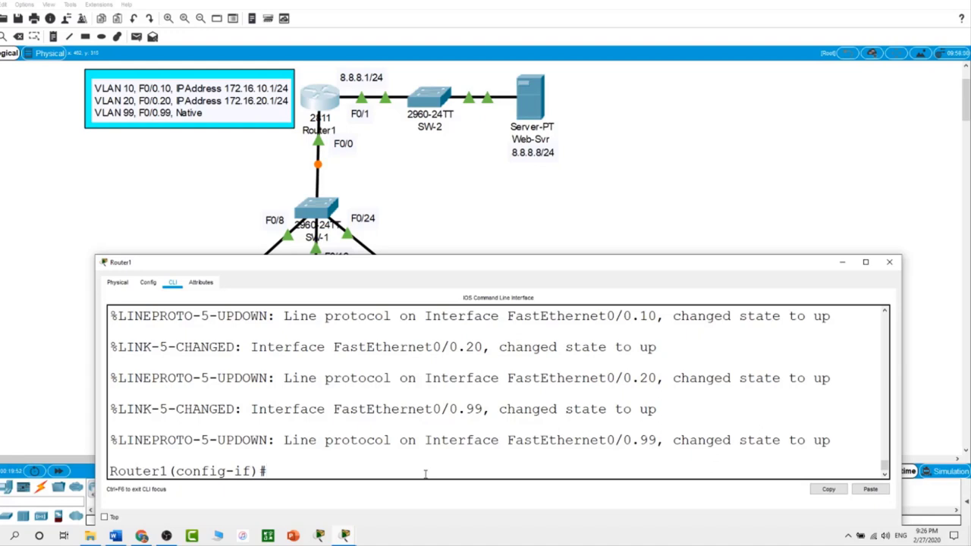
pyautogui.write('ip')
pyautogui.write('exit')
pyautogui.press('Return')
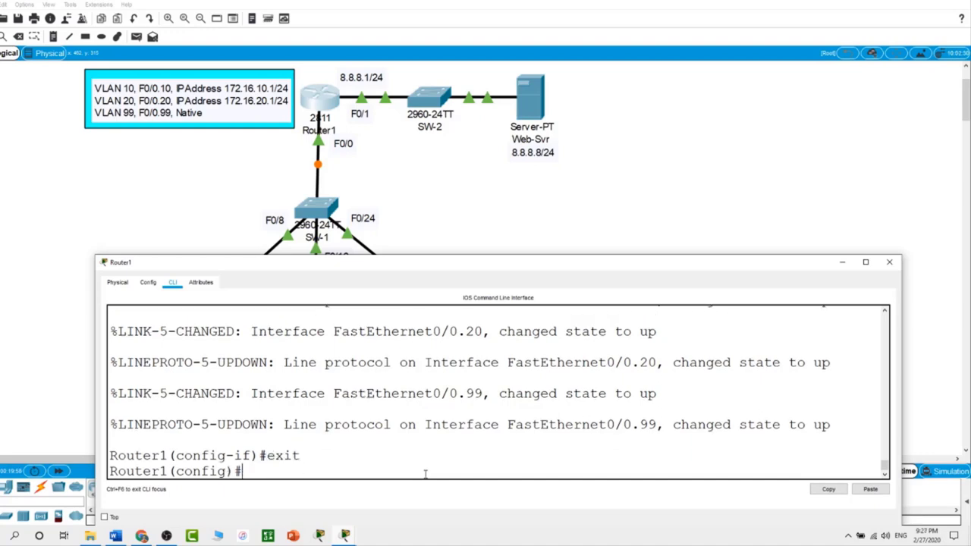
# Create a DHCP pool named DATA for network 172.16.10.0 with mask 255.255.255.0.
pyautogui.write('ip dhcp')
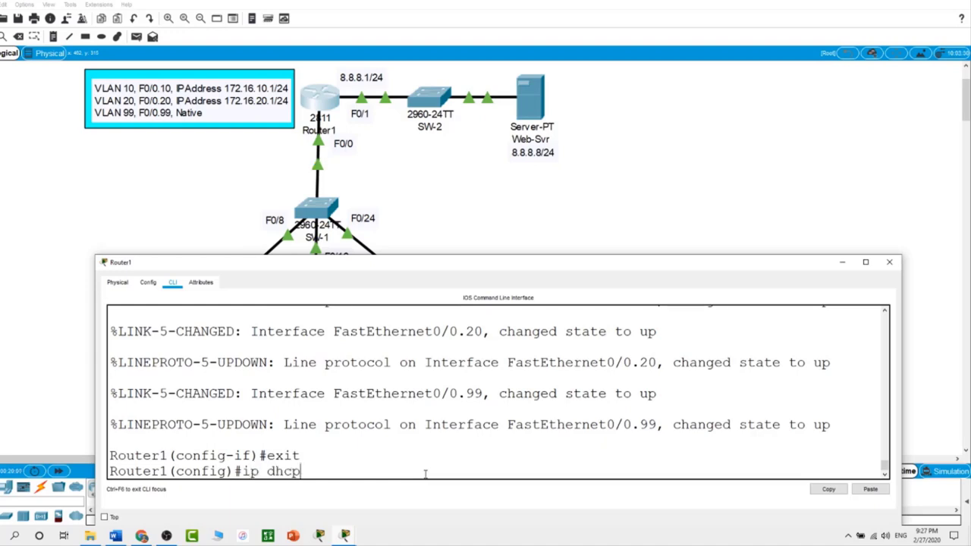
pyautogui.write(' pool DATA')
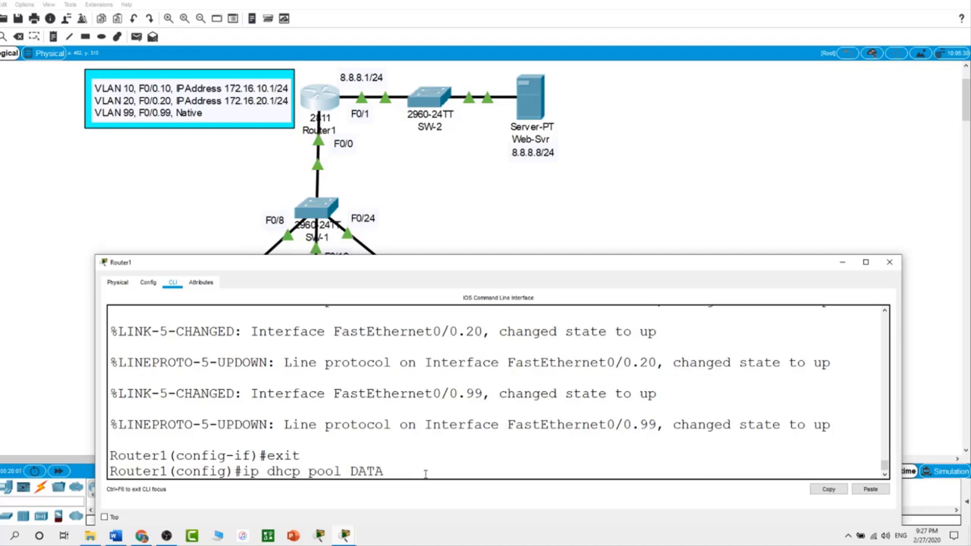
pyautogui.press('Return')
pyautogui.write('network ')
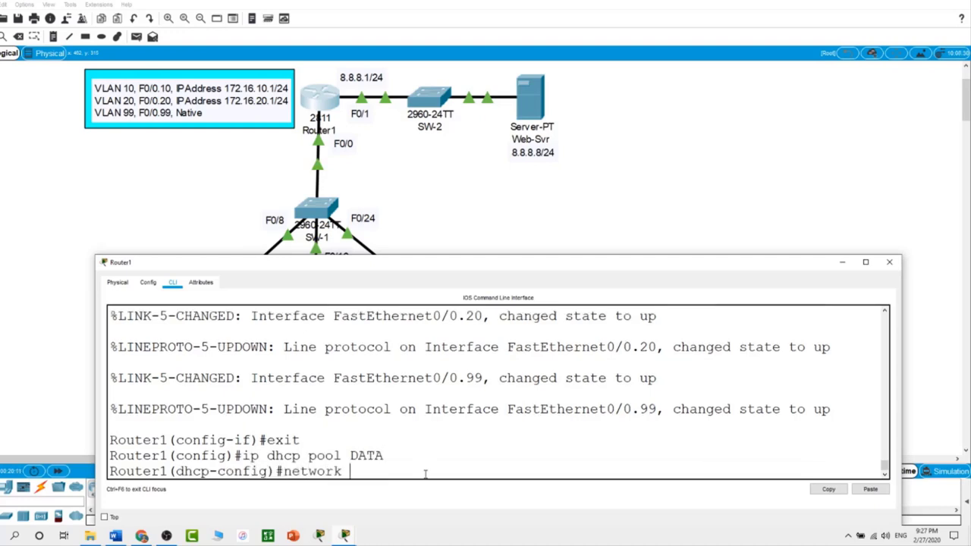
pyautogui.write('172.16.10.0 255.255.255.0')
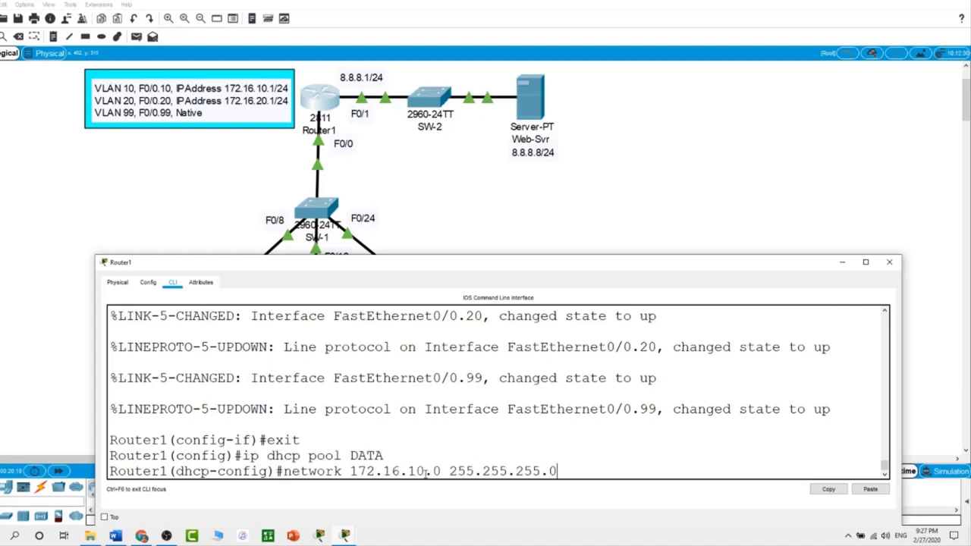
pyautogui.press('Return')
# Set the DATA pool's default router to 172.16.10.1 and exit DHCP configuration mode.
pyautogui.write('de')
pyautogui.press('Tab')
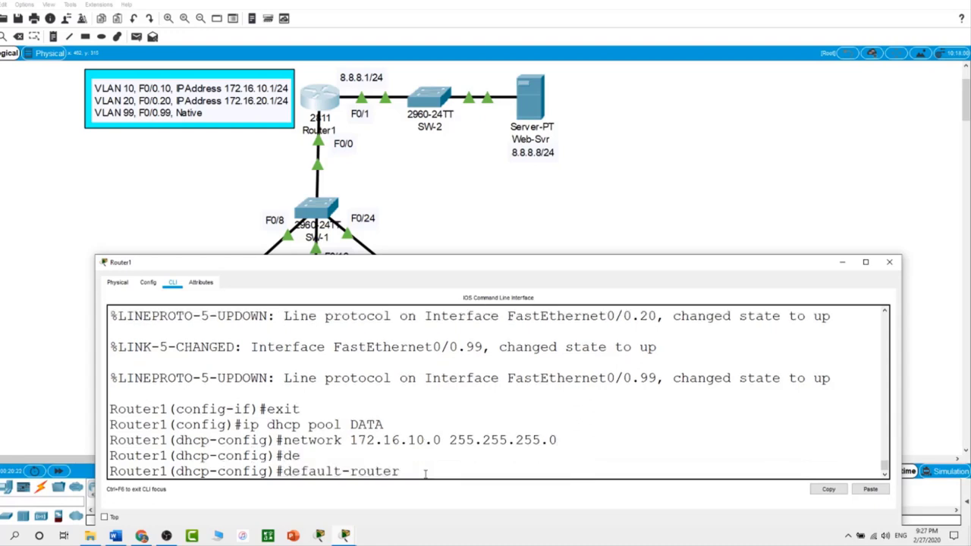
pyautogui.write('172.16.10.1')
pyautogui.press('Return')
pyautogui.write('exit')
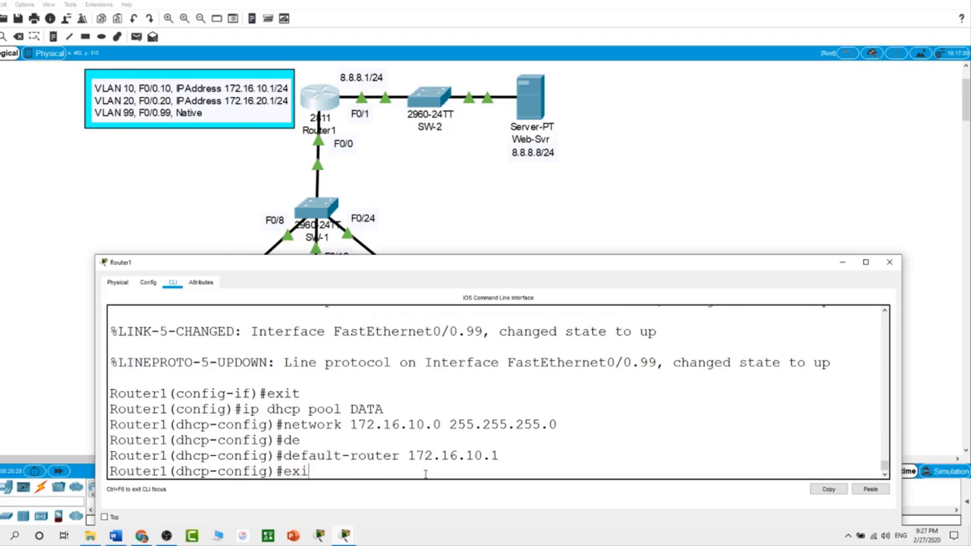
pyautogui.press('Return')
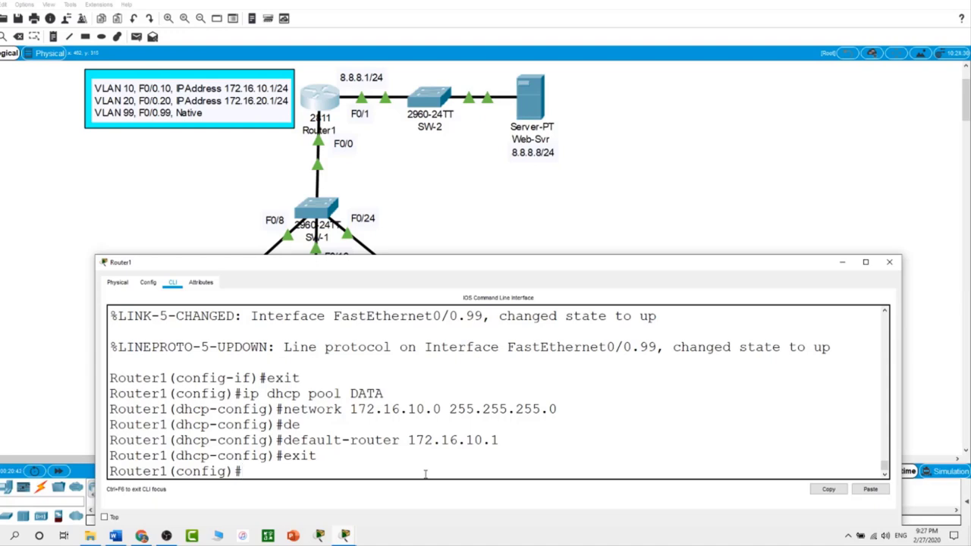
# Exclude addresses 172.16.10.1 through 172.16.10.10 from DHCP assignment on Router1.
pyautogui.write('ip dhcp ex')
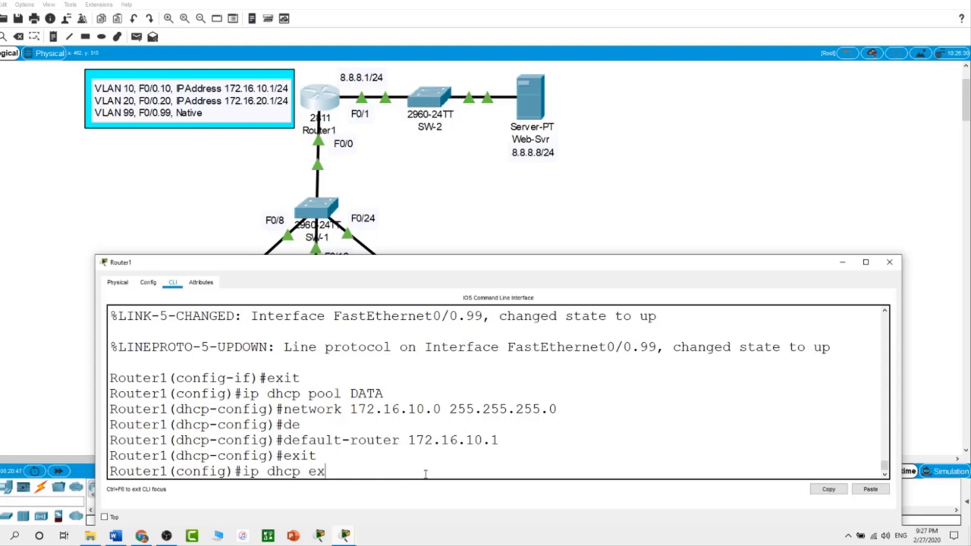
pyautogui.press('Tab')
pyautogui.write('1')
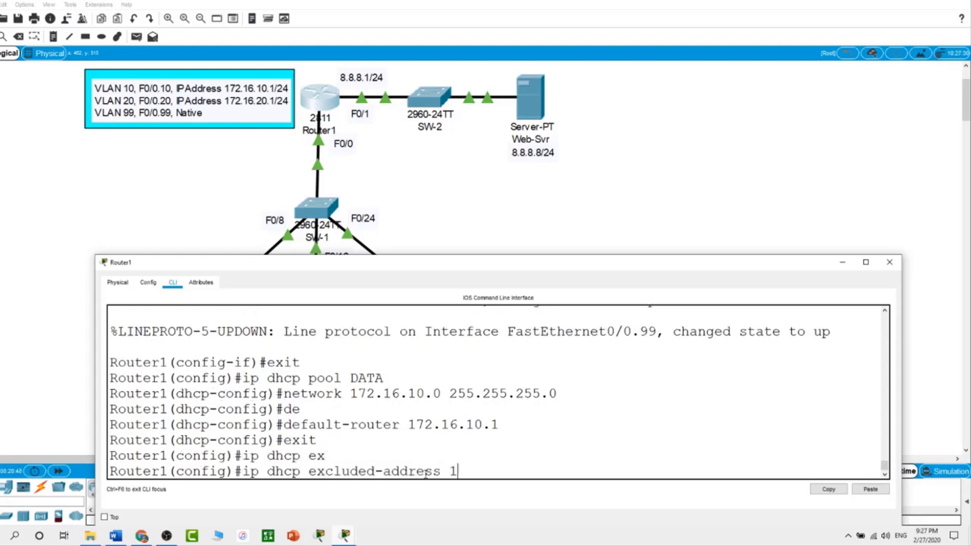
pyautogui.write('72.16.10.1 172.16.10.10')
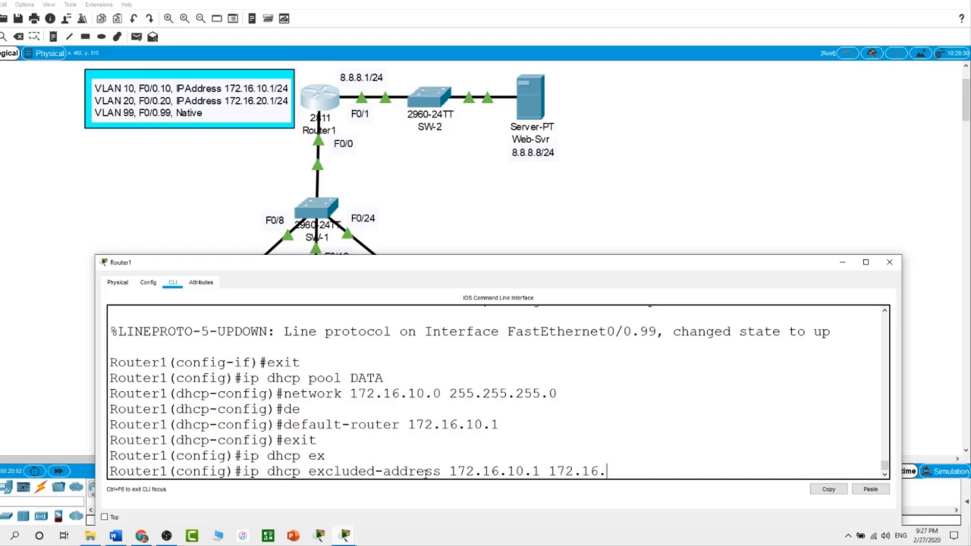
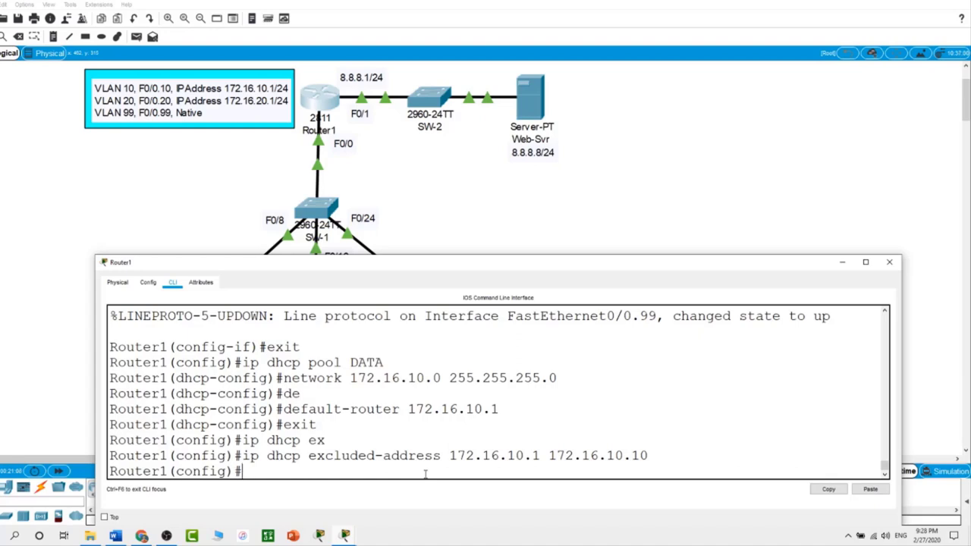
# Create a DHCP pool named VOICE for network 172.16.20.0 with mask 255.255.255.0.
pyautogui.write('ip dh')
pyautogui.press('BackSpace')
pyautogui.press('BackSpace')
pyautogui.write('dhcp pool ')
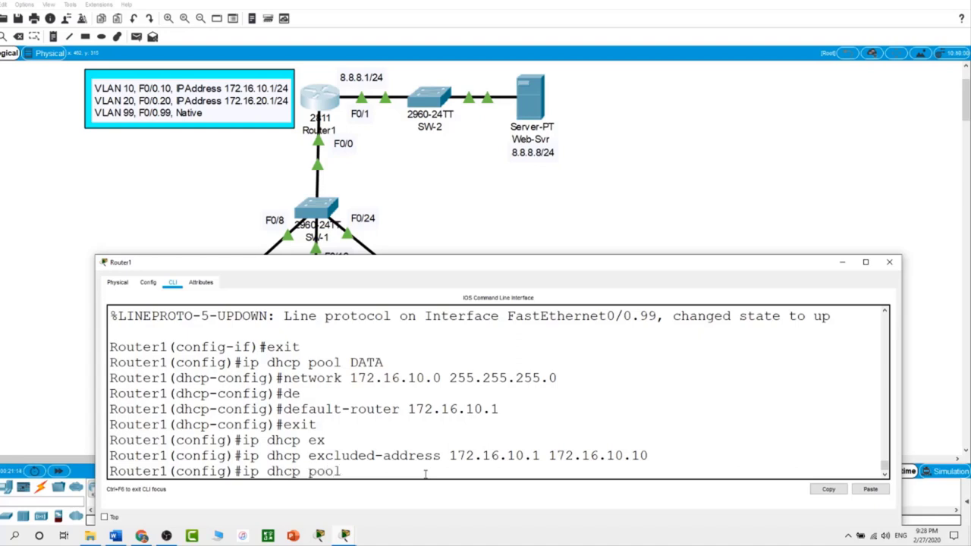
pyautogui.write('VOICI')
pyautogui.press('BackSpace')
pyautogui.write('E')
pyautogui.press('Return')
pyautogui.write('network')
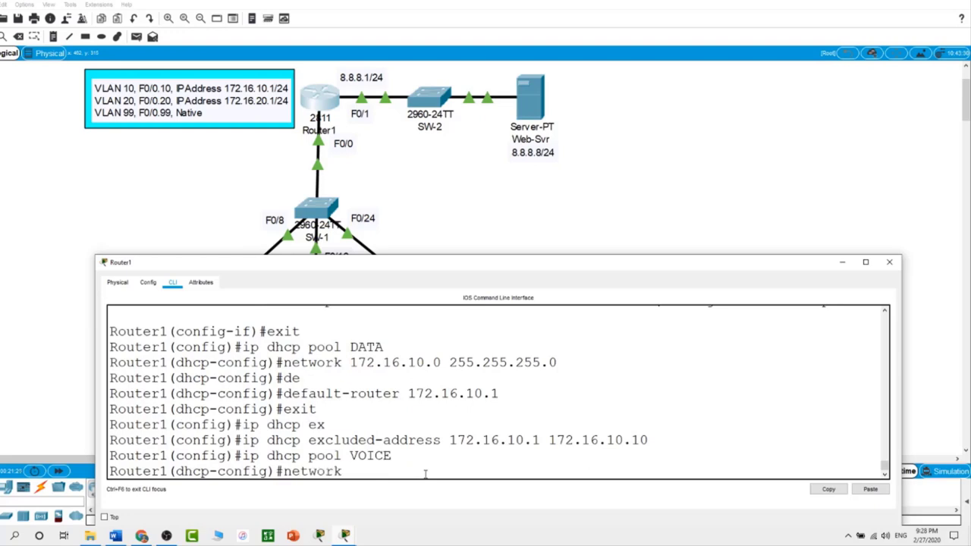
pyautogui.write(' 172.16.20.0 255.')
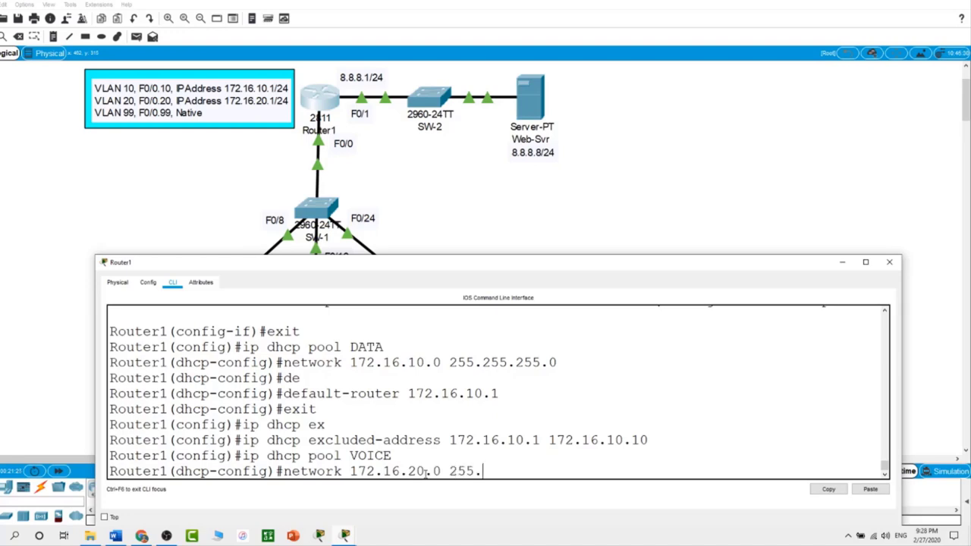
pyautogui.write('255.255.0')
pyautogui.press('Return')
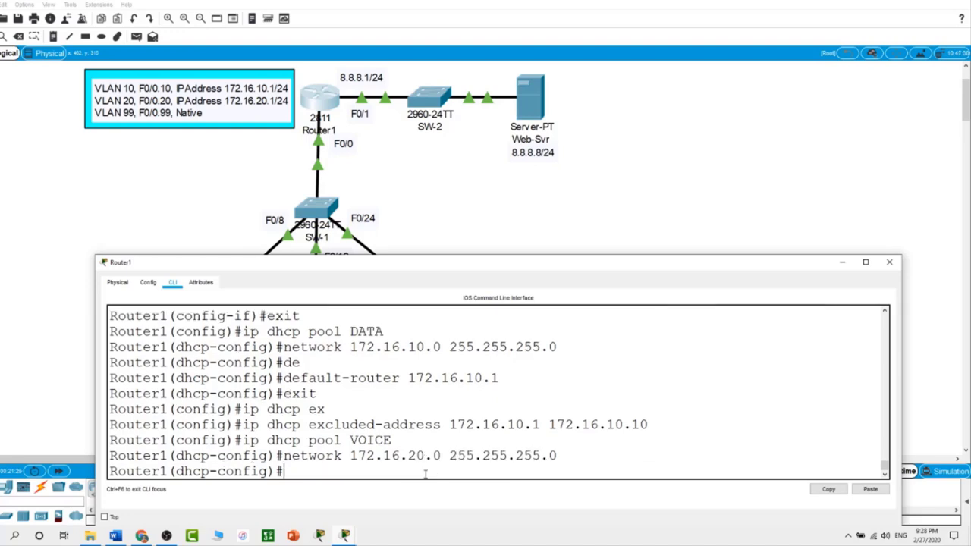
# Set the VOICE pool's default router to 172.16.20.1.
pyautogui.write('de')
pyautogui.press('Tab')
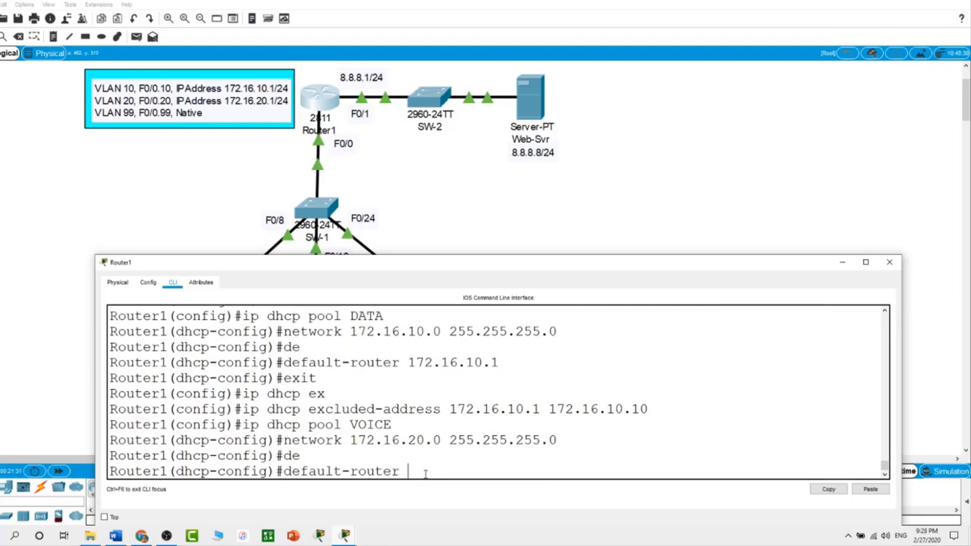
pyautogui.write('172.16.20.')
pyautogui.write('1')
pyautogui.press('Return')
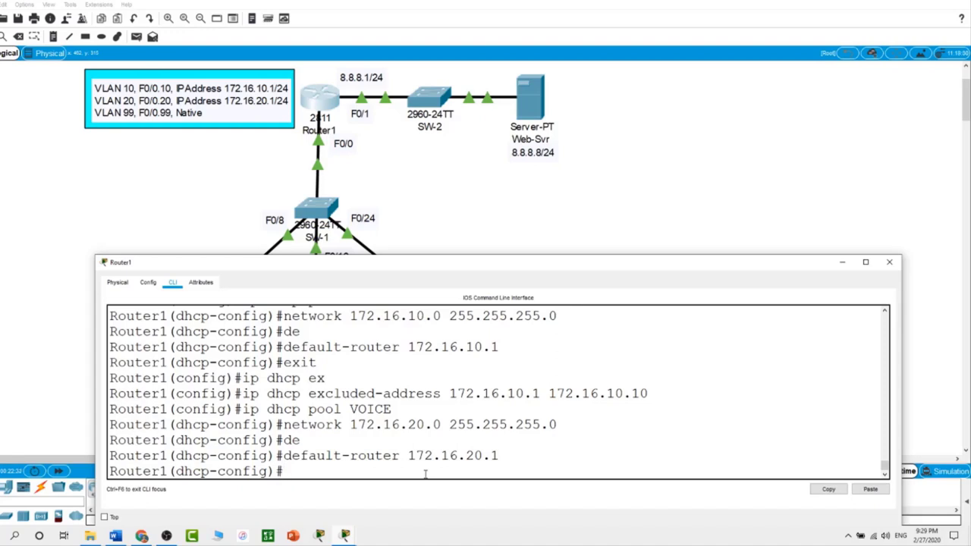
# Add DHCP option 150 with IP 172.16.20.1 to the VOICE pool and exit DHCP configuration mode.
pyautogui.write('p')
pyautogui.press('BackSpace')
pyautogui.write('op')
pyautogui.press('Tab')
pyautogui.write('1')
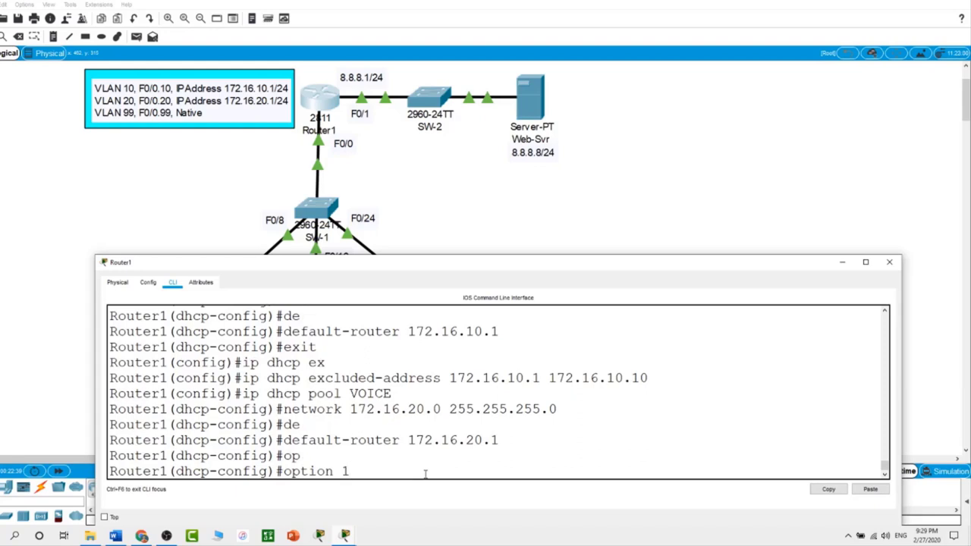
pyautogui.write('50 ip 172.16.20.1')
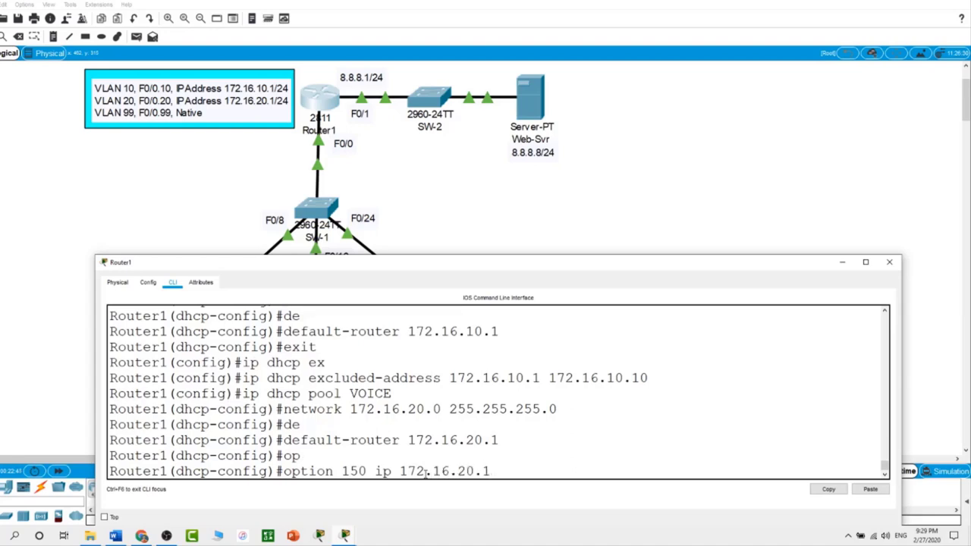
pyautogui.press('Return')
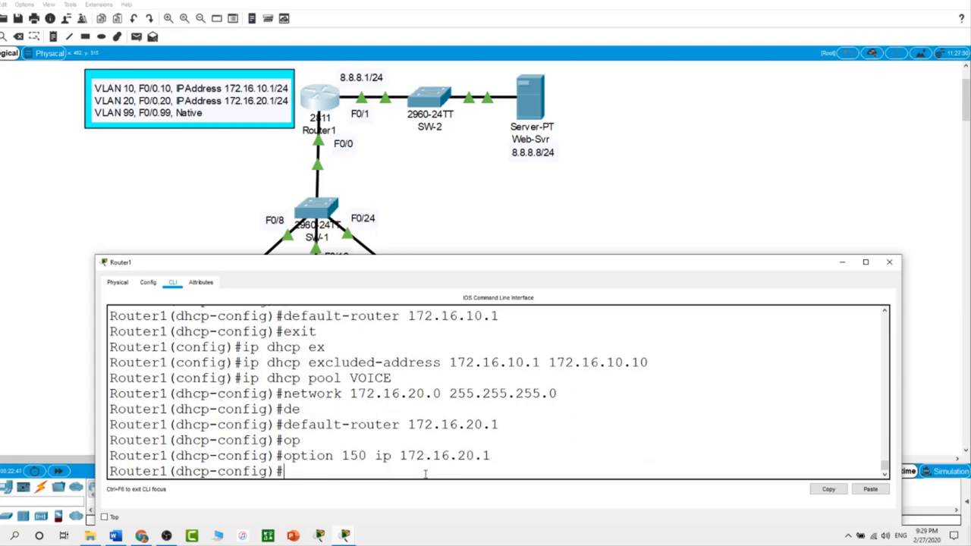
pyautogui.write('exit')
pyautogui.press('Return')
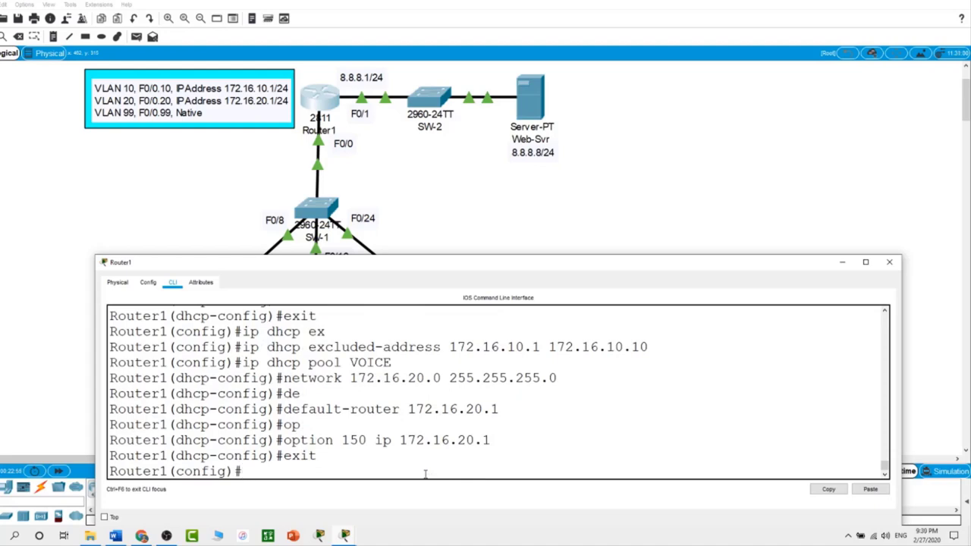
# Exclude addresses 172.16.20.1 through 172.16.20.10 from DHCP assignment on Router1.
pyautogui.write('ip dhcp ex')
pyautogui.press('Tab')
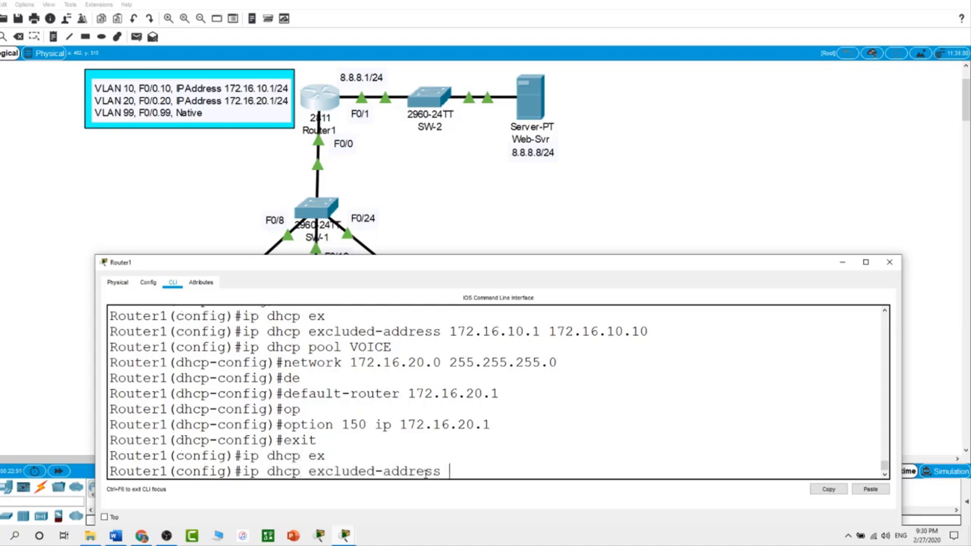
pyautogui.write('172.16.20.1 ')
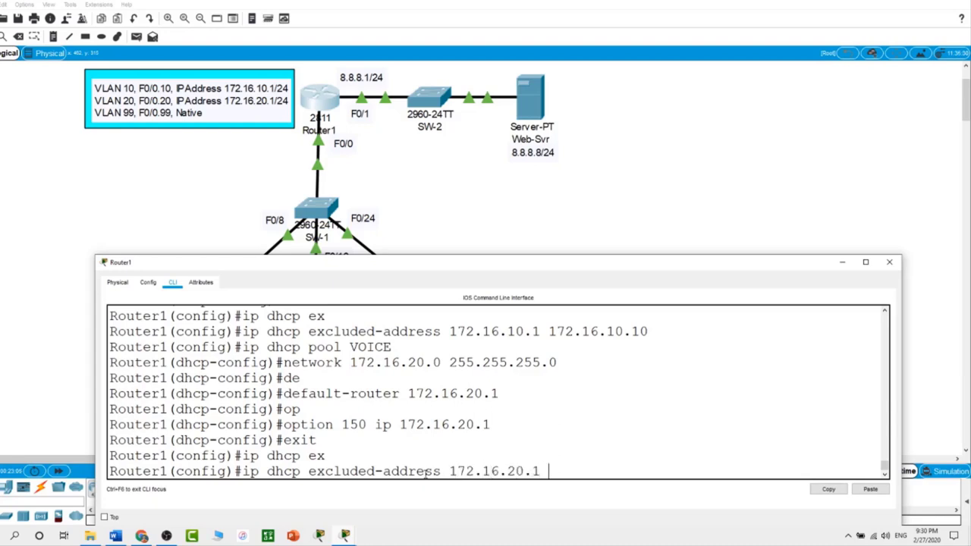
pyautogui.write('172.16.20.10')
pyautogui.press('Return')
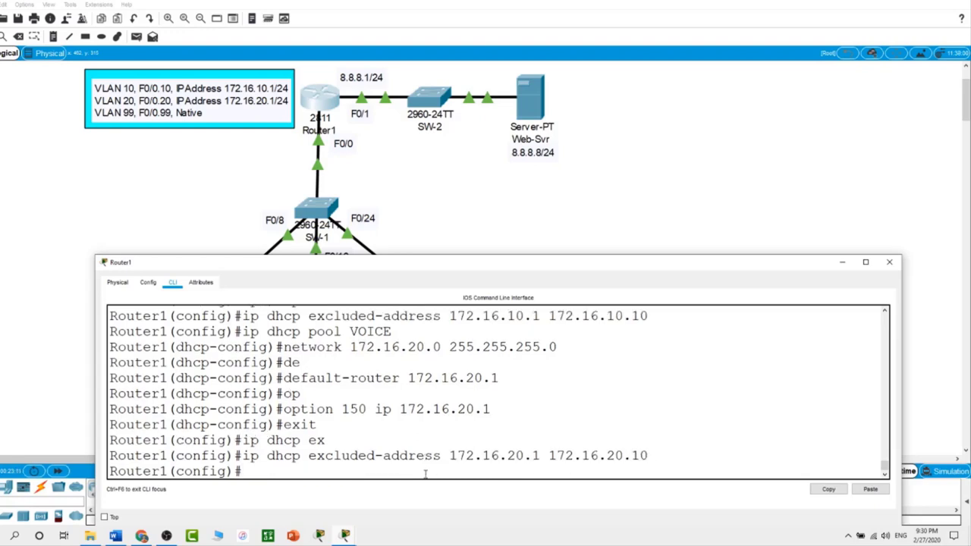
# Leave configuration mode and review the DHCP exclusions and the DATA and VOICE pools in Router1's running configuration.
pyautogui.write('exit')
pyautogui.press('Return')
pyautogui.write('show')
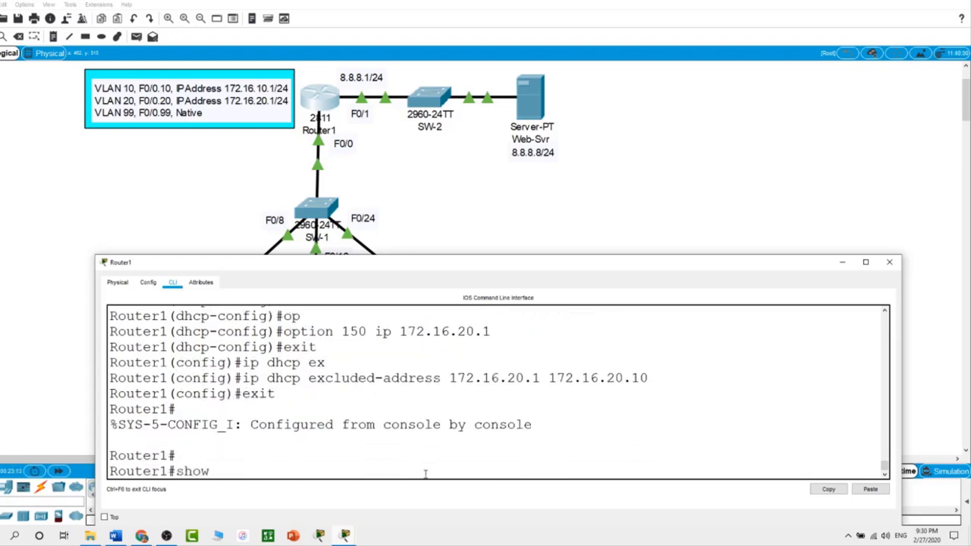
pyautogui.write(' run')
pyautogui.press('Return')
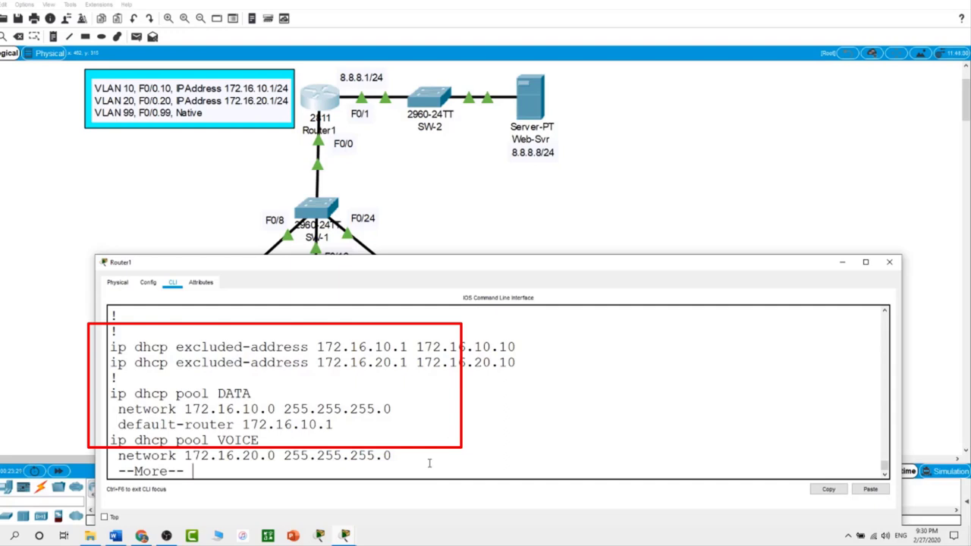
pyautogui.press('space')
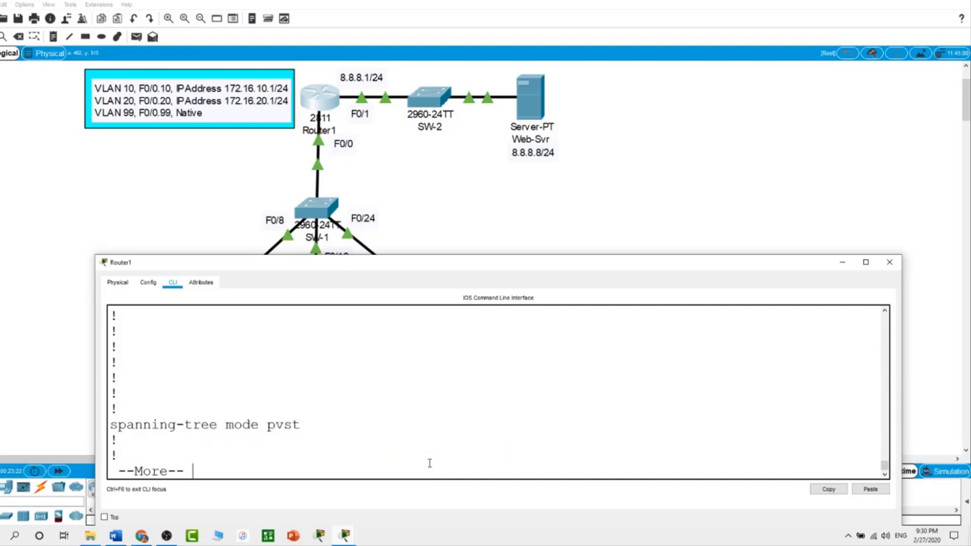
pyautogui.scroll(5, 429, 462)
pyautogui.scroll(-2, 429, 462)
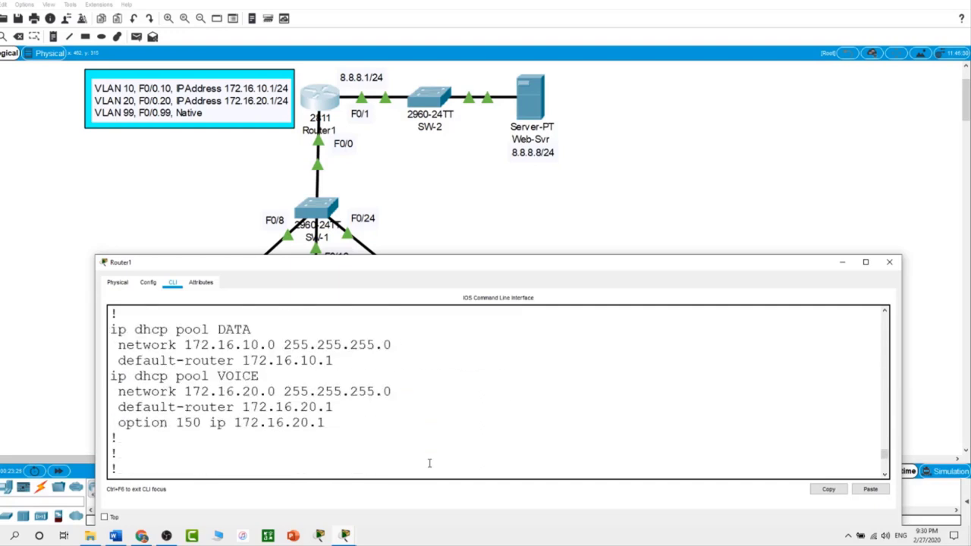
pyautogui.scroll(2, 429, 463)
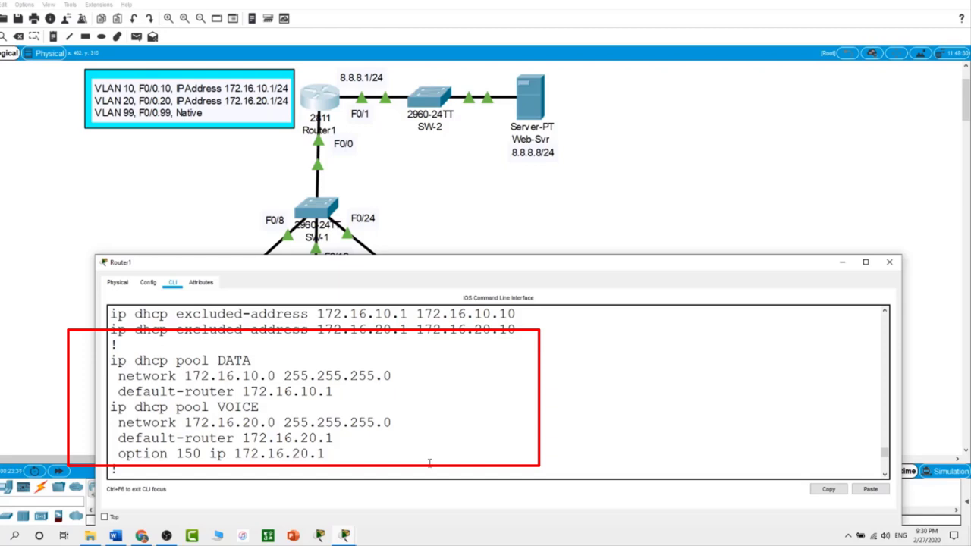
pyautogui.scroll(-15, 429, 463)
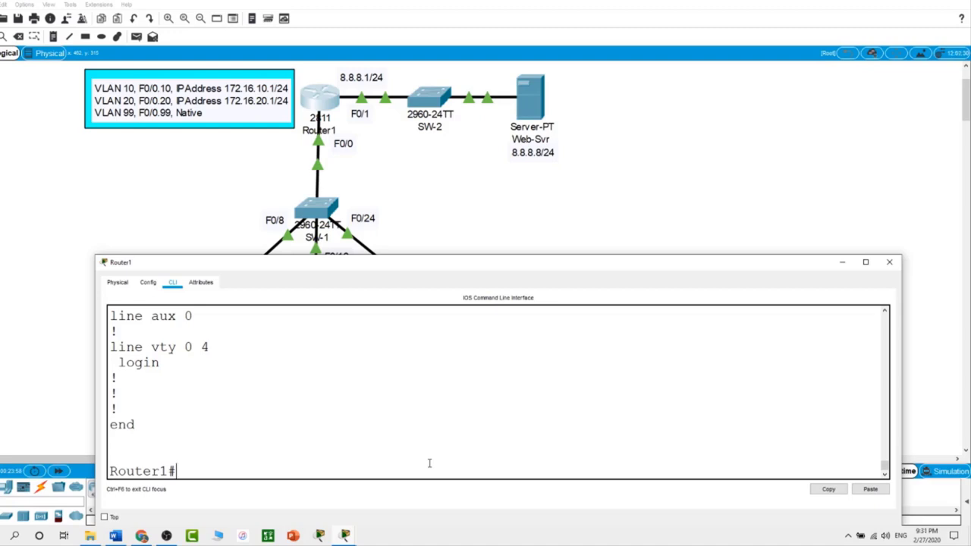
# Enter telephony-service configuration on Router1 and set max-dn to 3 and max-ephones to 3.
pyautogui.write('conf t')
pyautogui.press('Return')
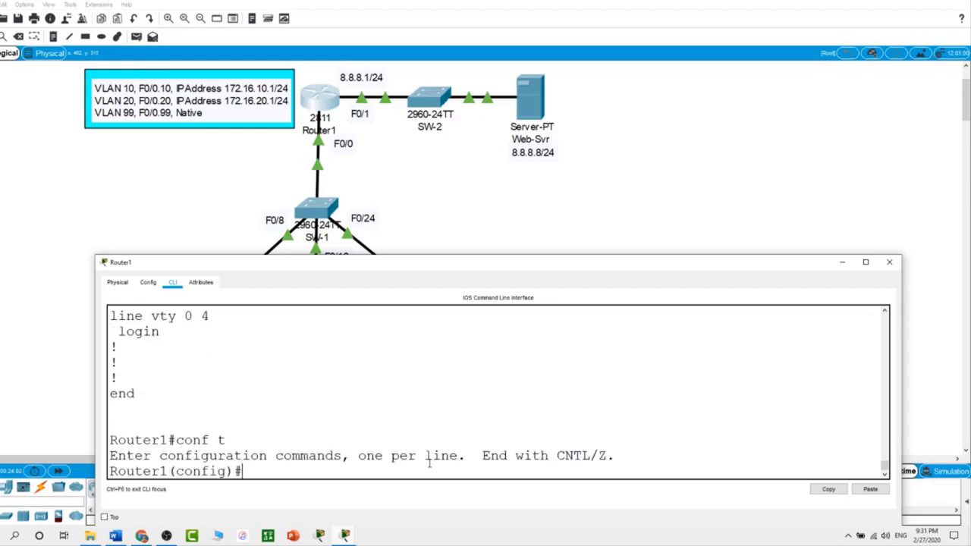
pyautogui.write('te')
pyautogui.press('Tab')
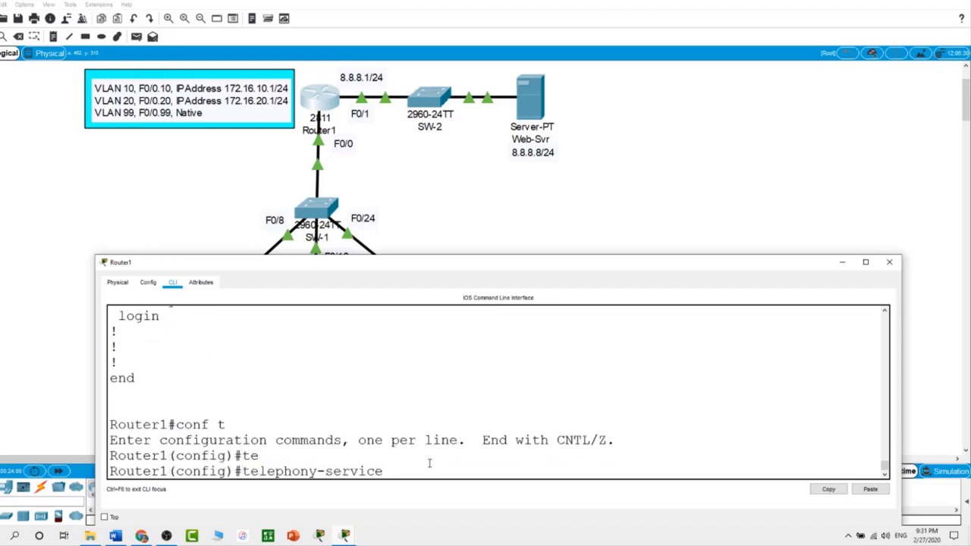
pyautogui.press('Return')
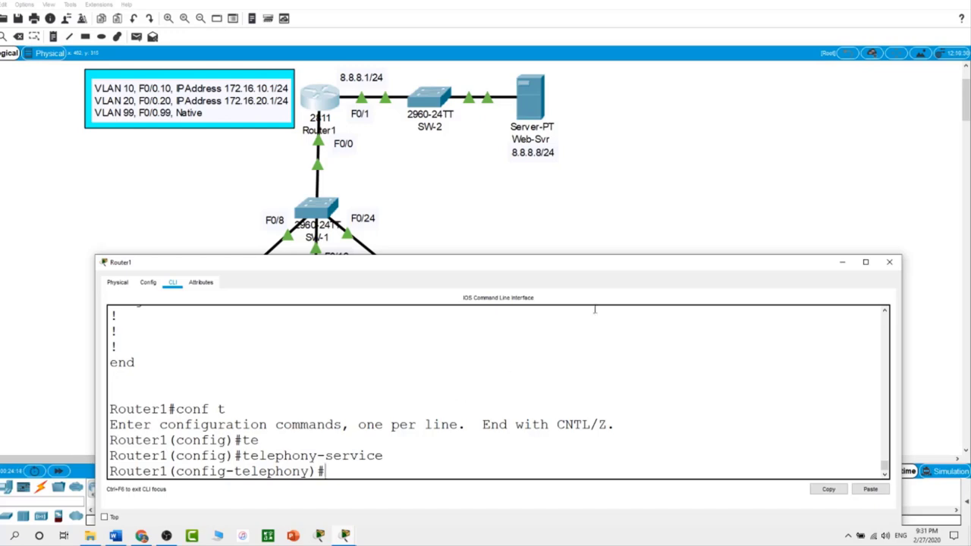
pyautogui.click(654, 191)
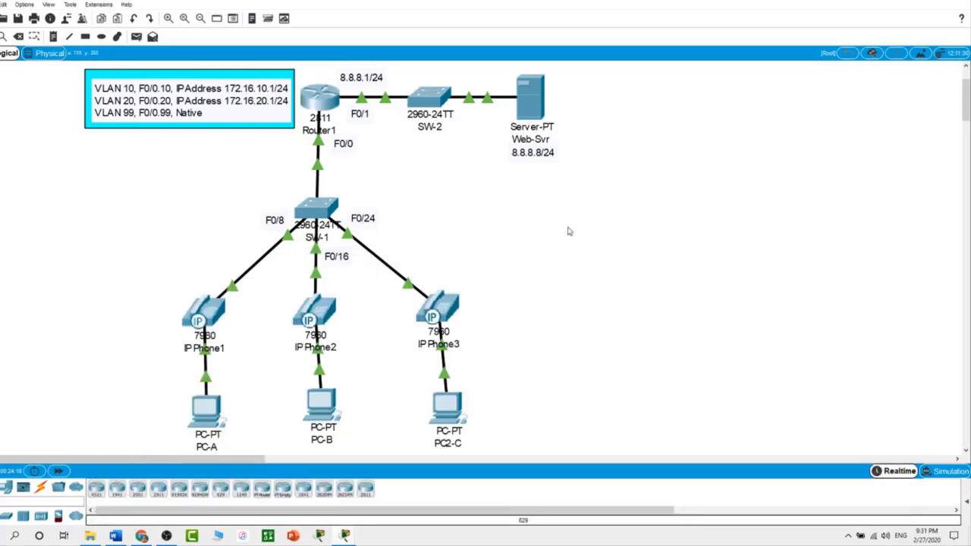
pyautogui.click(332, 104)
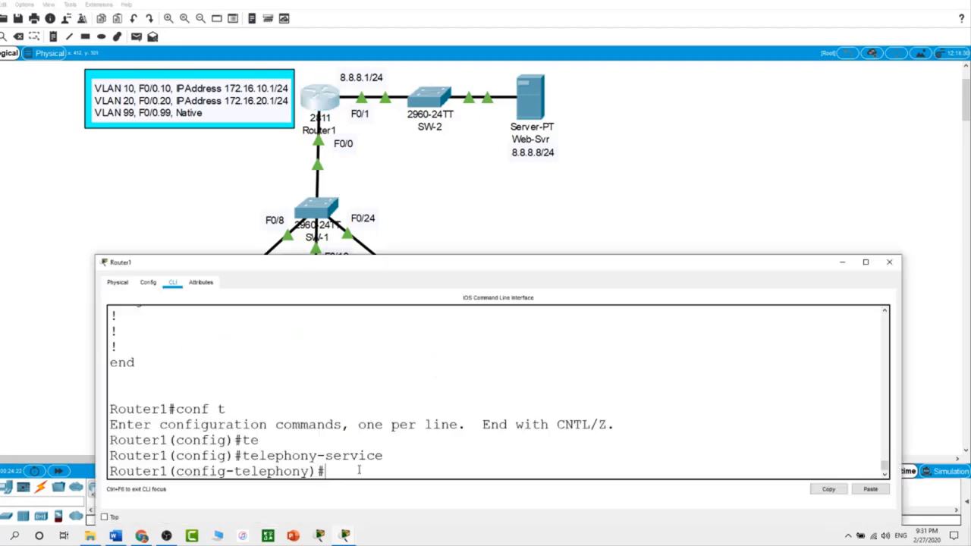
pyautogui.write('max-dn 3')
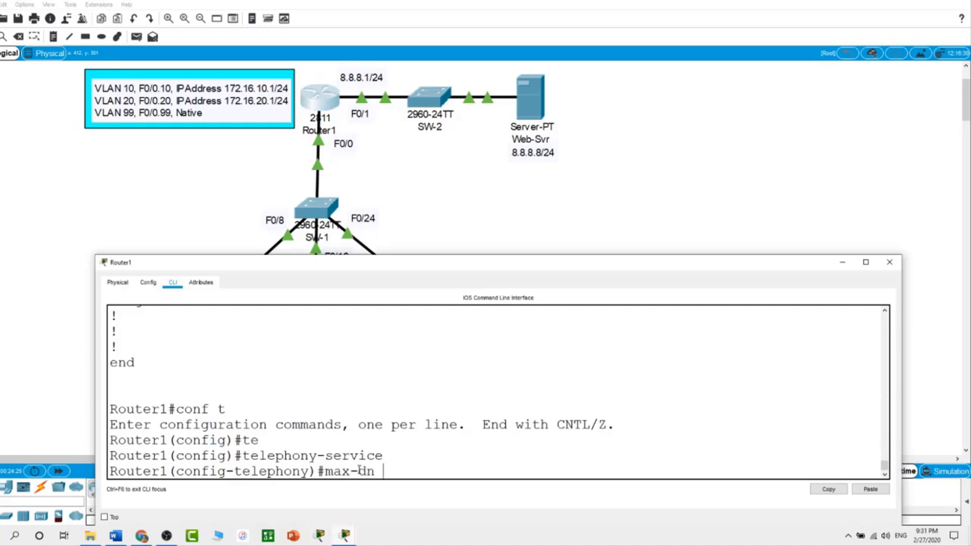
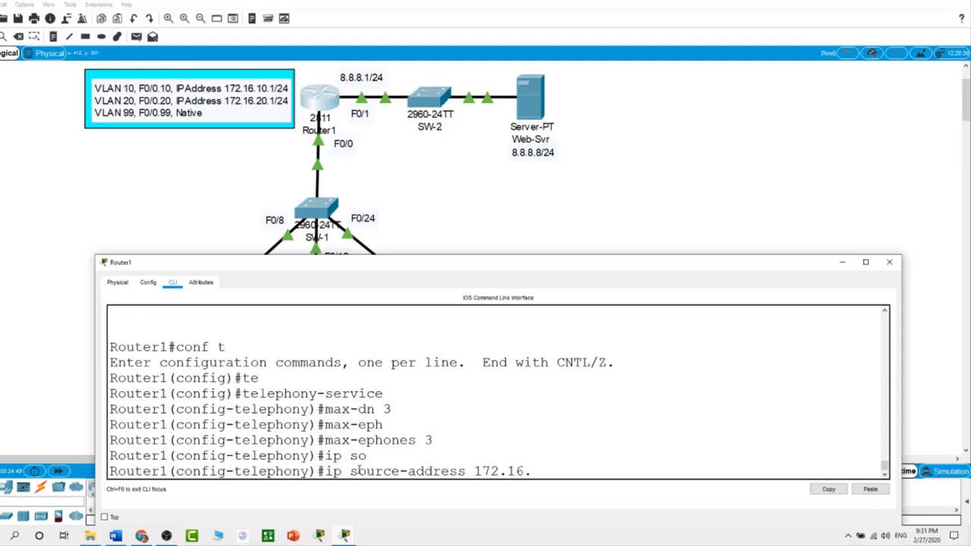
# Set the telephony service's IP source address to 172.16.20.1 with port 2000 and exit to global configuration mode.
pyautogui.write('port ?')
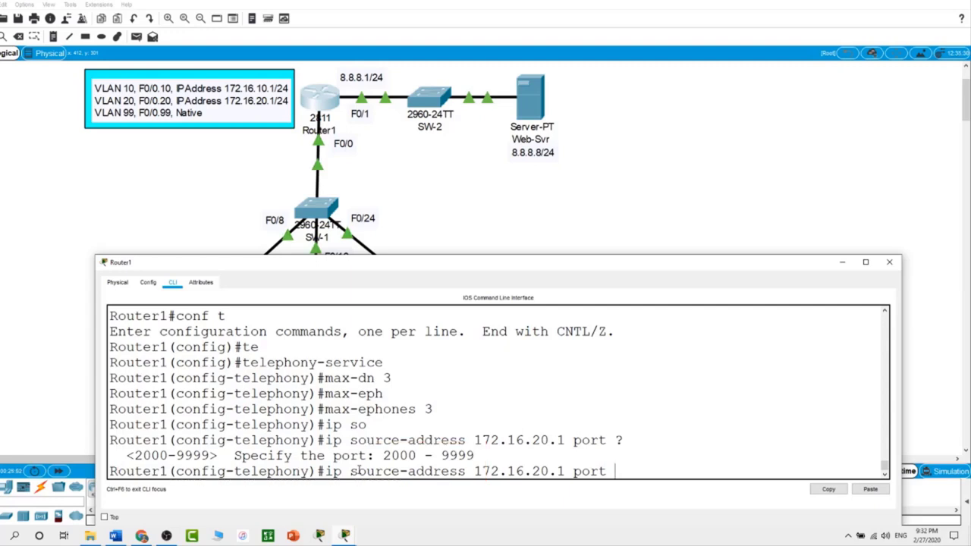
pyautogui.write('2000')
pyautogui.press('Return')
pyautogui.write('exit')
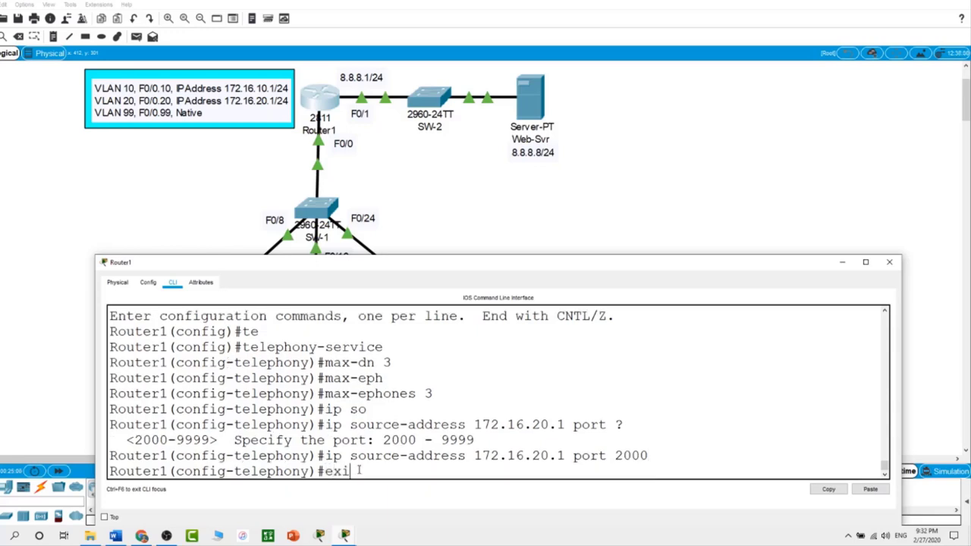
pyautogui.press('Return')
pyautogui.press('Return')
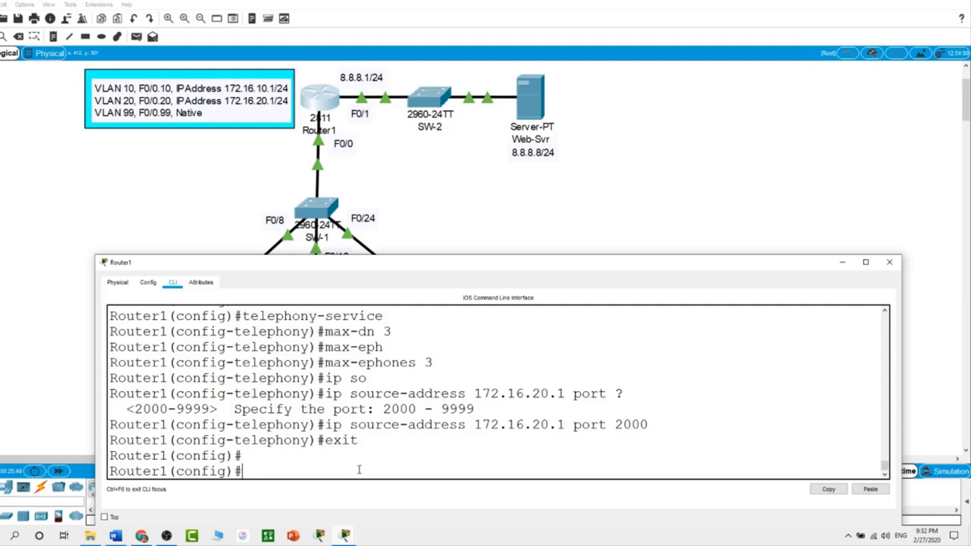
# Create ephone-dn 1 on Router1 with number 1001 and return to global configuration mode.
pyautogui.write('ephone-dn 1')
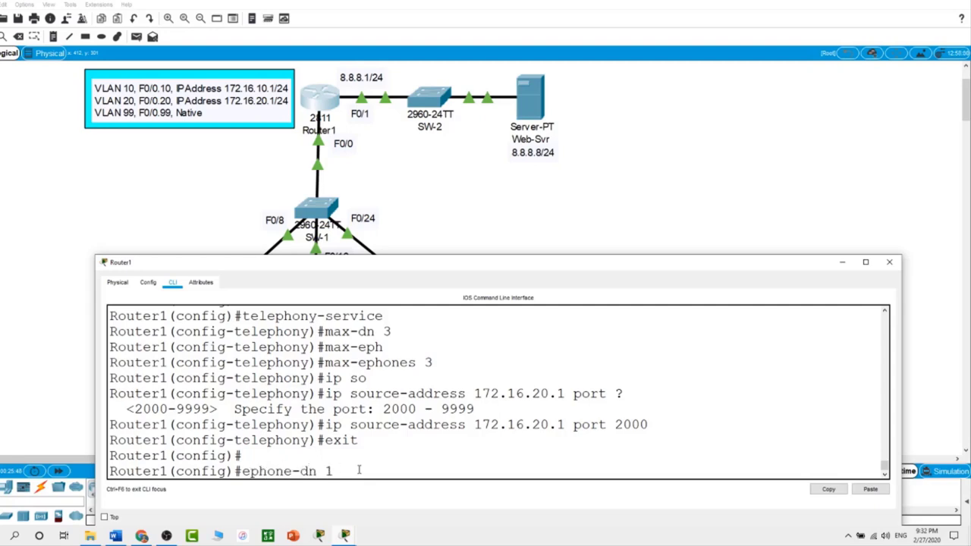
pyautogui.press('Return')
pyautogui.write('nu')
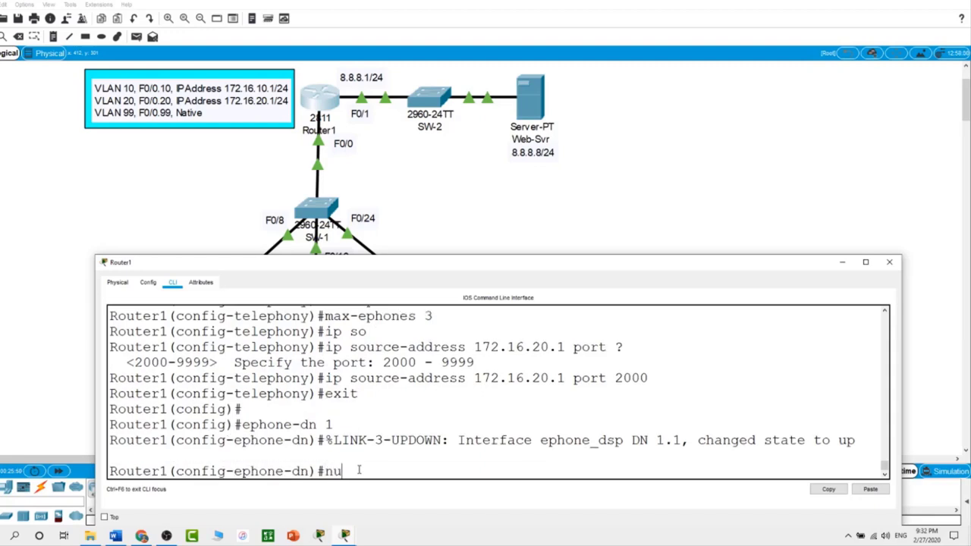
pyautogui.write('mber 1001')
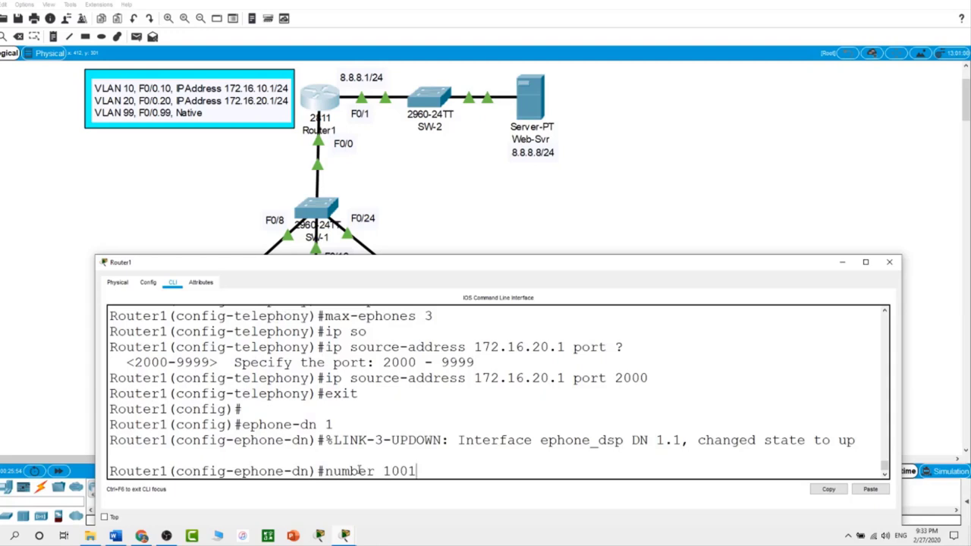
pyautogui.press('Return')
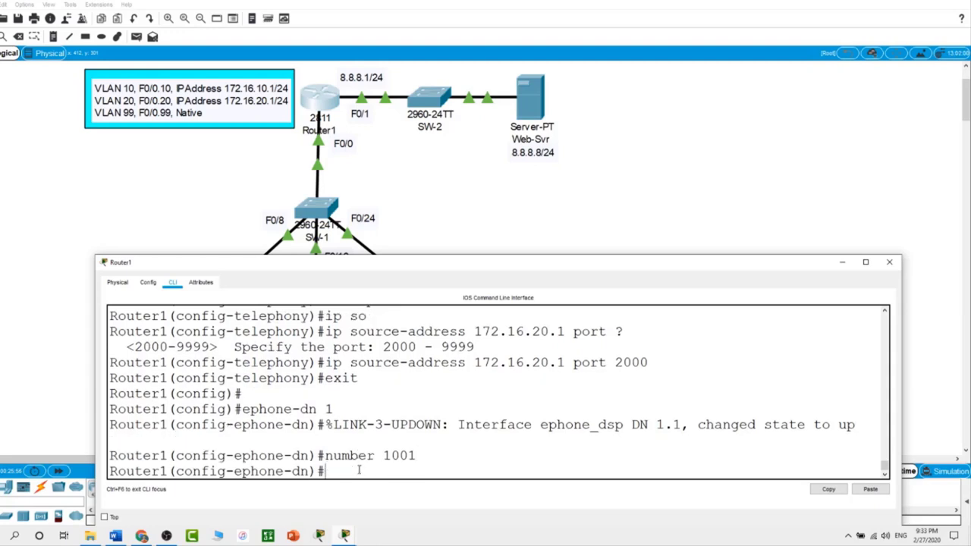
pyautogui.write('exit')
pyautogui.press('Return')
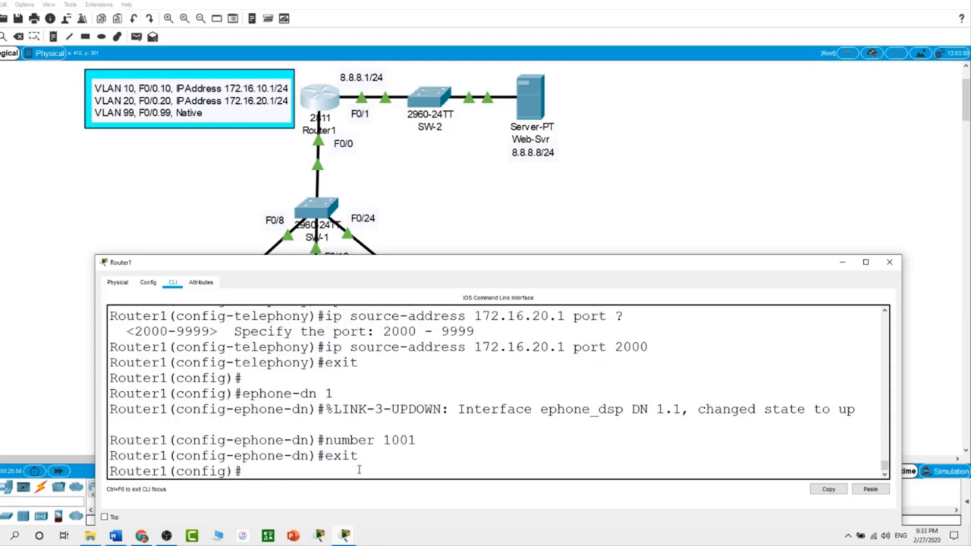
# Create ephone-dn 2 on Router1 with number 1002 and return to global configuration mode.
pyautogui.write('ephone-dn 2')
pyautogui.press('Return')
pyautogui.write('nu')
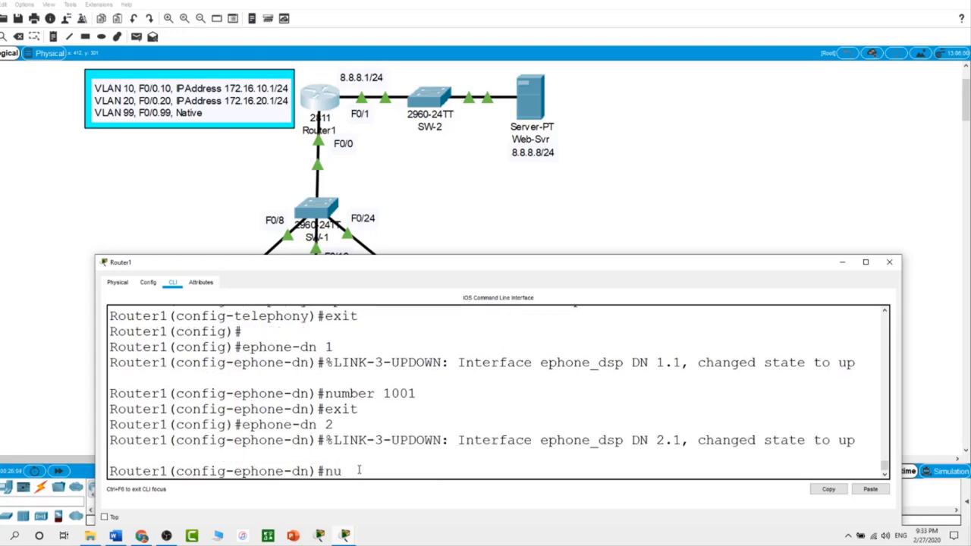
pyautogui.press('Tab')
pyautogui.write('100')
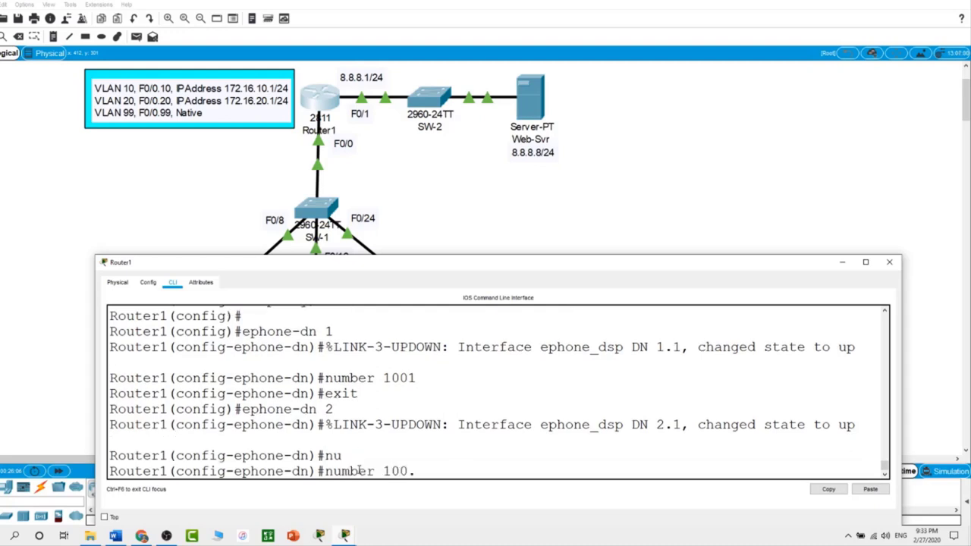
pyautogui.write('2')
pyautogui.press('Return')
pyautogui.write('exit')
pyautogui.press('Return')
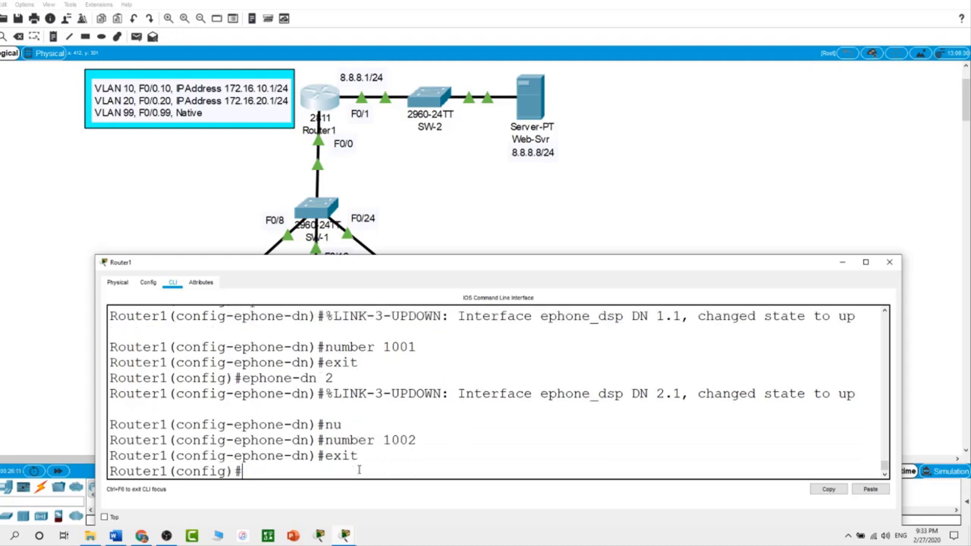
# Create ephone-dn 3 on Router1 with number 1003 and return to global configuration mode.
pyautogui.write('ephone-dn 3')
pyautogui.press('Return')
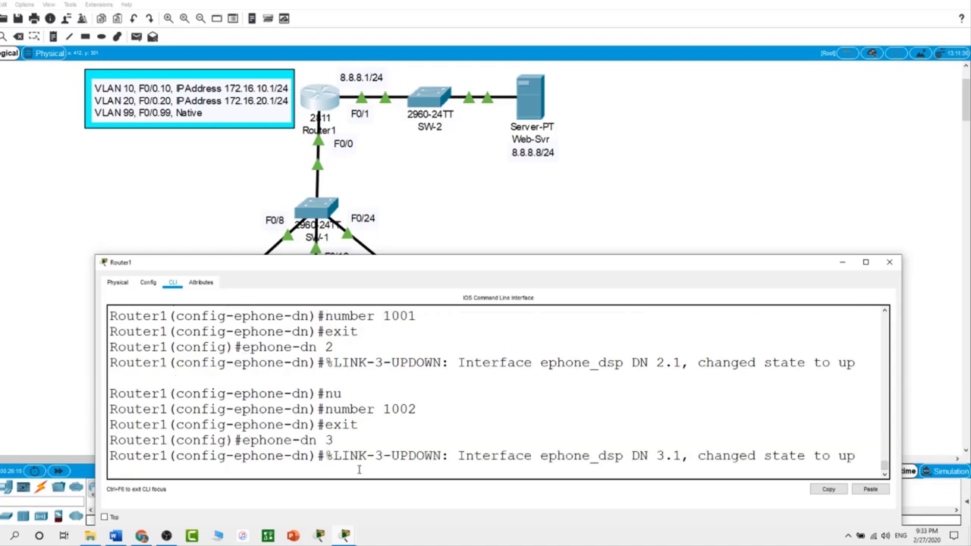
pyautogui.write('number ')
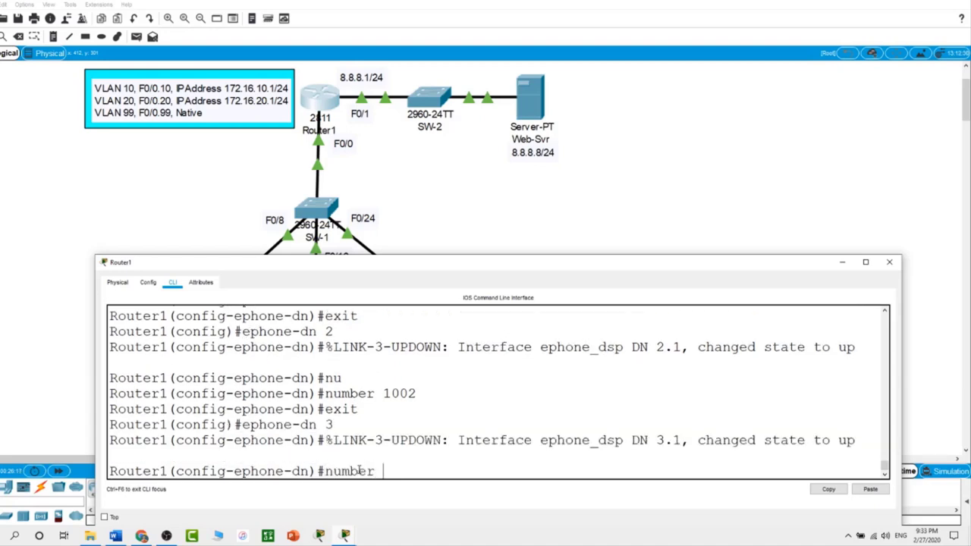
pyautogui.write('1003')
pyautogui.press('Return')
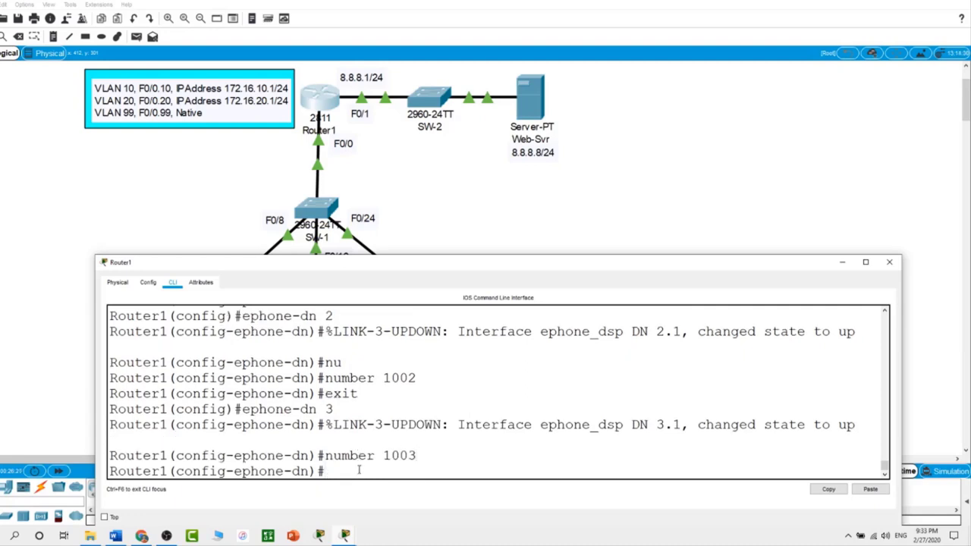
pyautogui.write('exit')
pyautogui.press('Return')
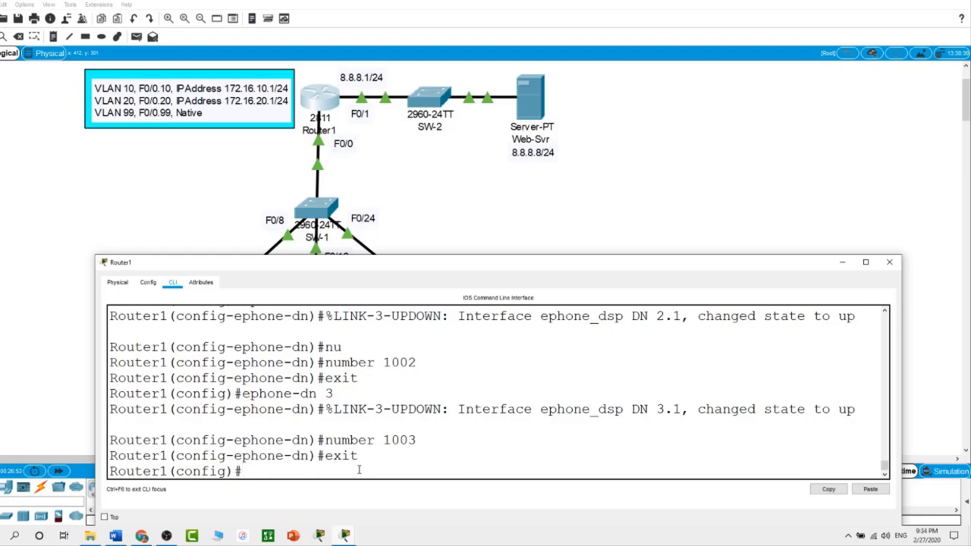
# Enter ephone 1 configuration on Router1, list the supported phone types, and set its type to 7960.
pyautogui.write('ephone 1')
pyautogui.press('Return')
pyautogui.write('typ')
pyautogui.press('Tab')
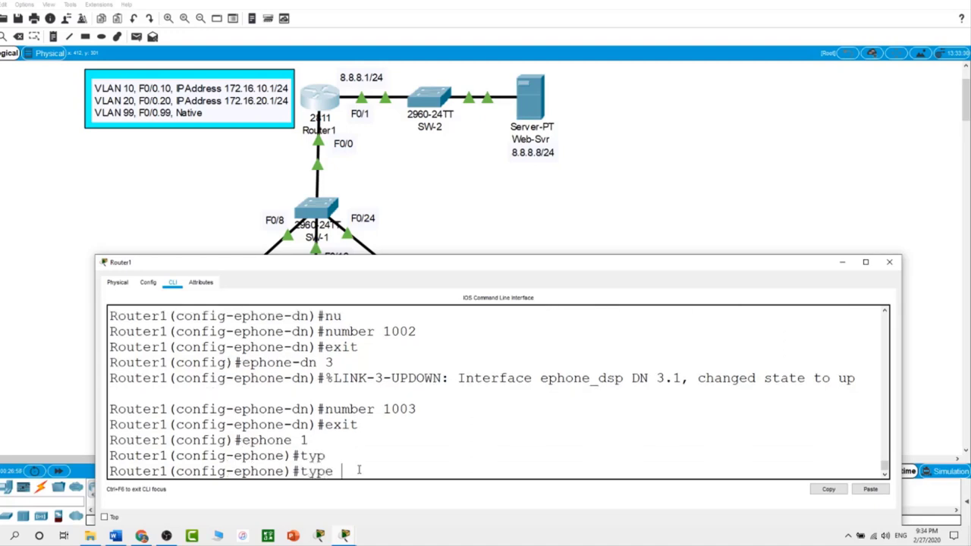
pyautogui.write('7960')
pyautogui.press('BackSpace')
pyautogui.press('BackSpace')
pyautogui.press('BackSpace')
pyautogui.press('BackSpace')
pyautogui.write('?')
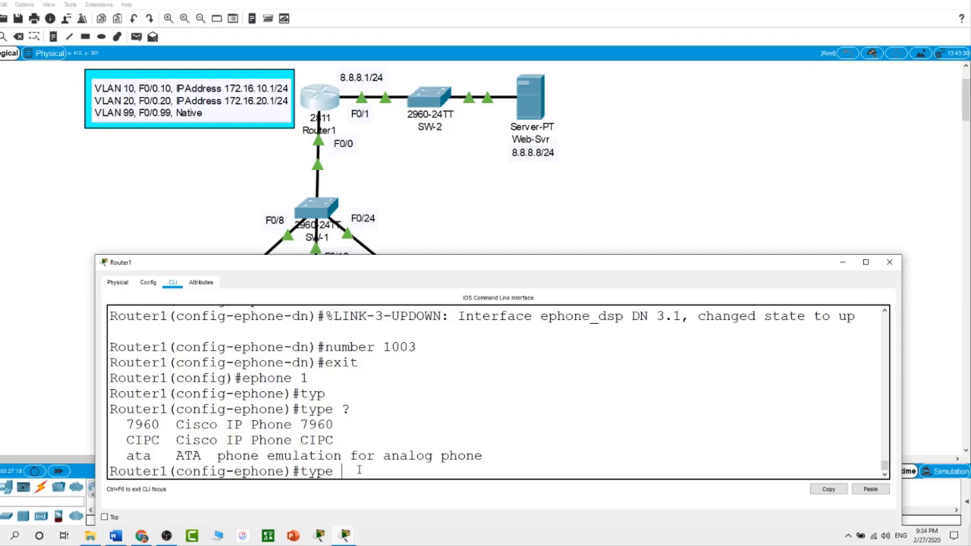
pyautogui.write('7960')
pyautogui.press('Return')
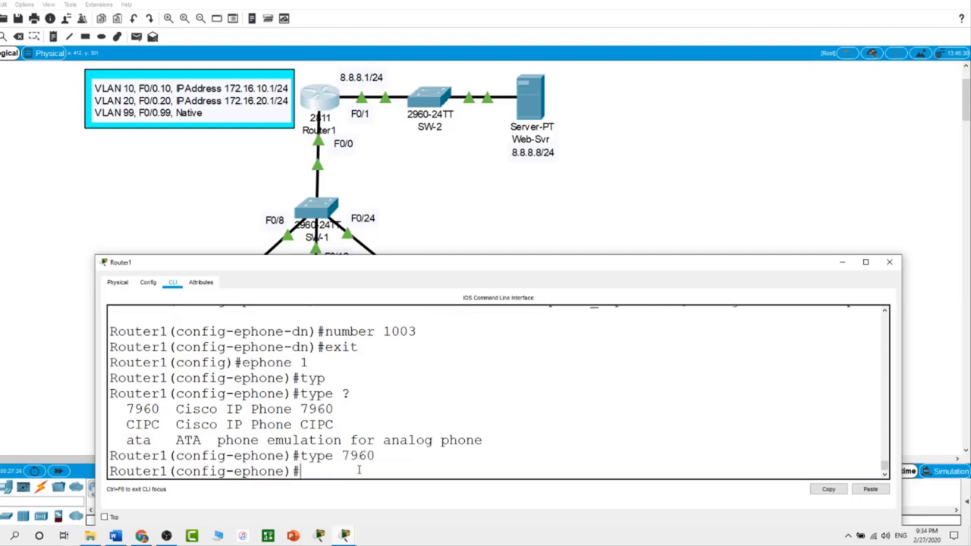
# Assign button 1:1 to ephone 1 on Router1.
pyautogui.write('but')
pyautogui.press('Tab')
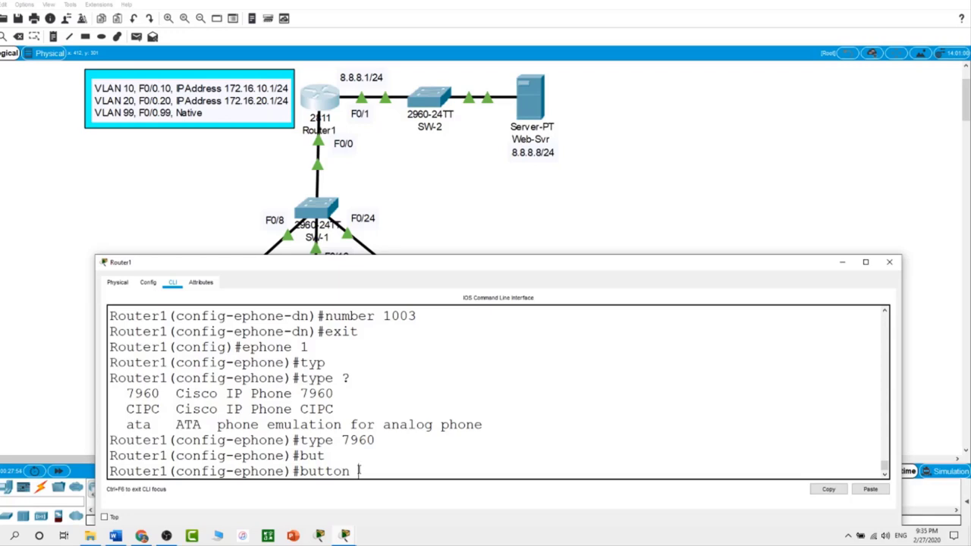
pyautogui.write('1:1')
pyautogui.press('Return')
# Configure ephone 2 on Router1 with type 7960 and button 1:2.
pyautogui.write('ephone 2')
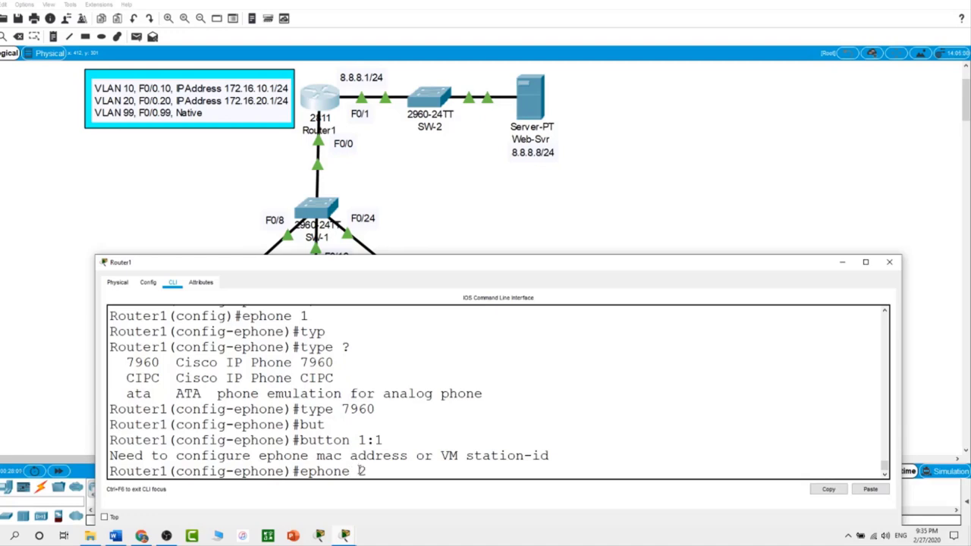
pyautogui.press('Return')
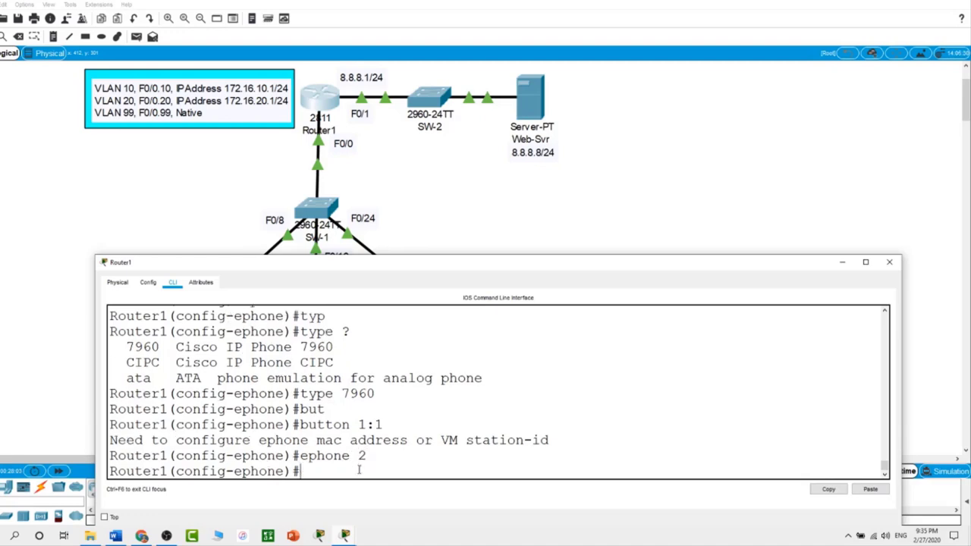
pyautogui.write('ty')
pyautogui.press('Tab')
pyautogui.write('7960')
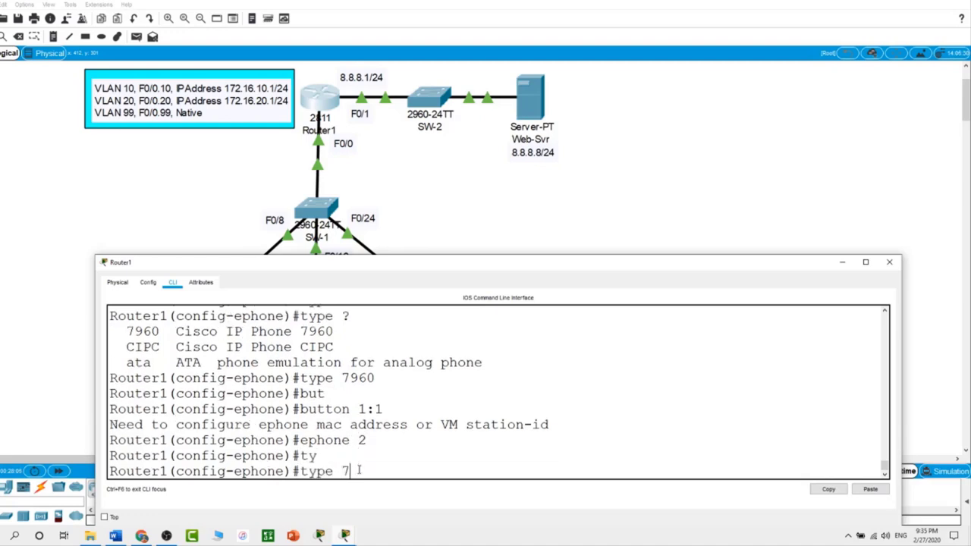
pyautogui.press('Return')
pyautogui.write('bu')
pyautogui.press('Tab')
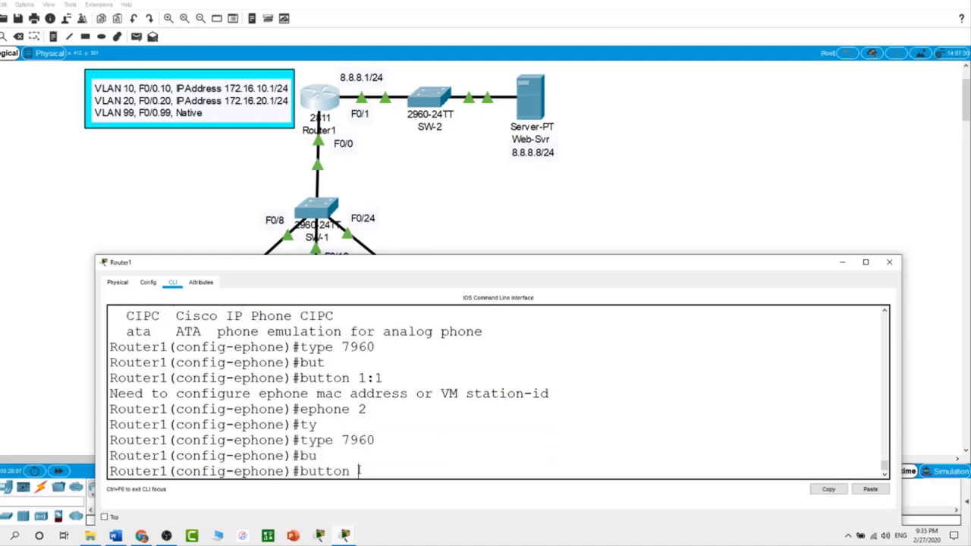
pyautogui.write('1:2')
pyautogui.press('Return')
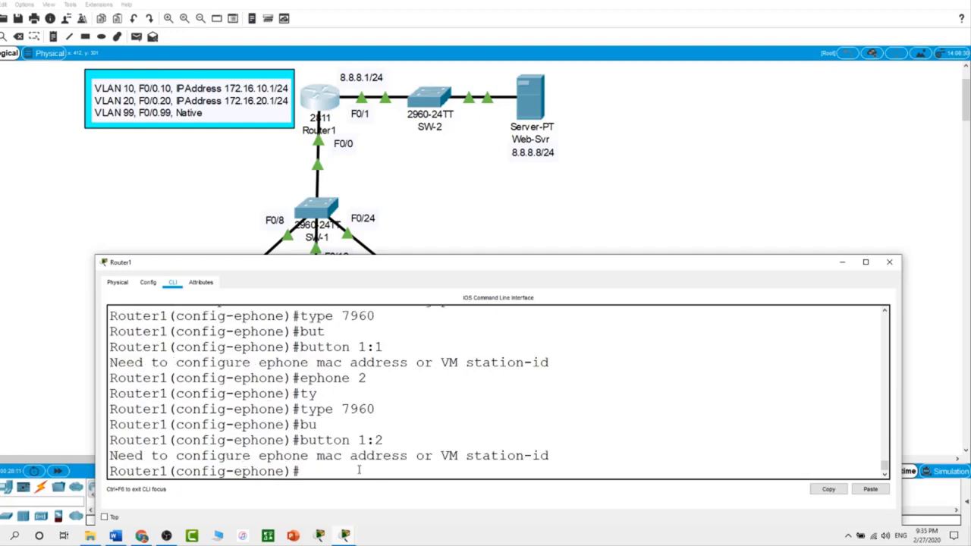
# Configure ephone 3 on Router1 with type 7960 and button 1:3.
pyautogui.write('ephone')
pyautogui.write(' 3')
pyautogui.press('Return')
pyautogui.write('ty')
pyautogui.press('Tab')
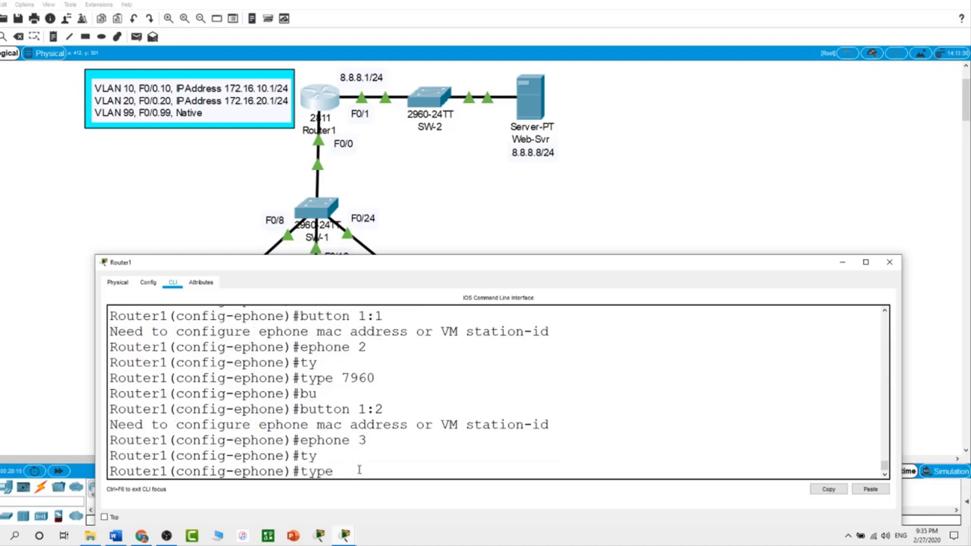
pyautogui.write('7960')
pyautogui.press('Return')
pyautogui.write('but')
pyautogui.press('Tab')
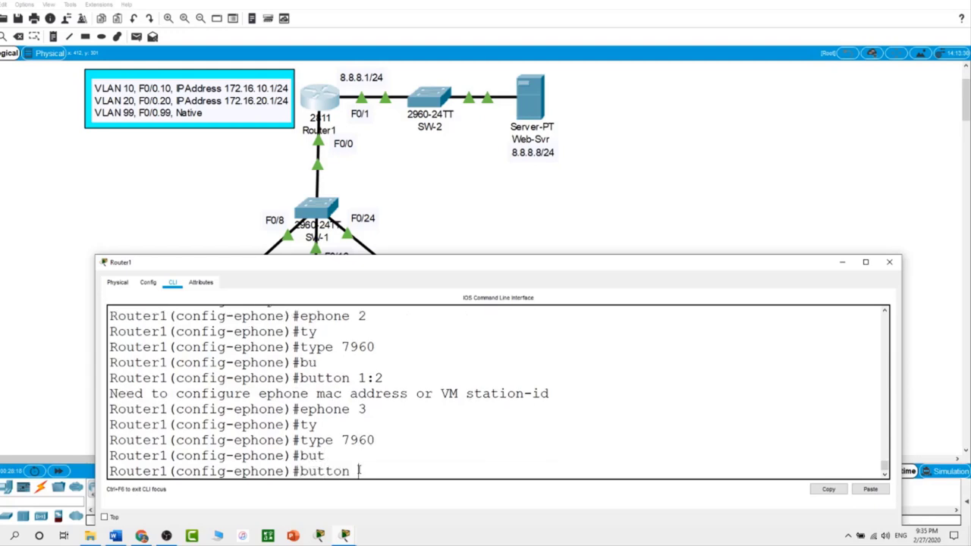
pyautogui.write('1:')
pyautogui.write('3')
pyautogui.press('Return')
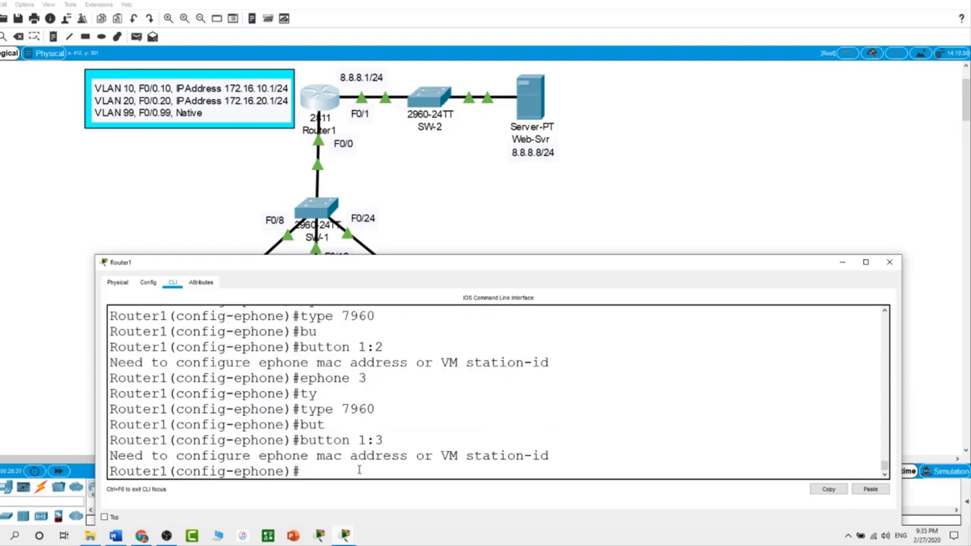
# Open the command line of switch SW-1, enter global configuration mode, and set the hostname to SW-1.
pyautogui.scroll(2, 498, 359)
pyautogui.click(730, 165)
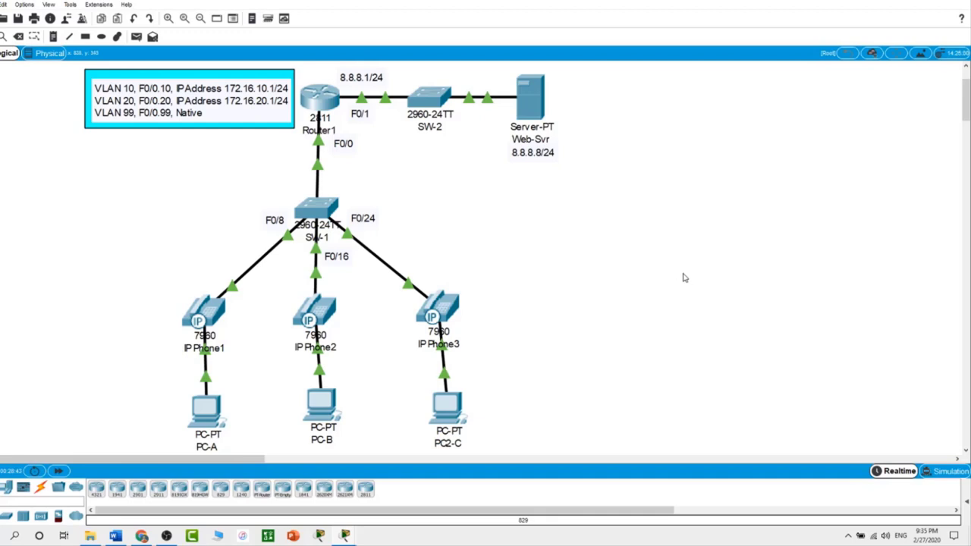
pyautogui.click(319, 211)
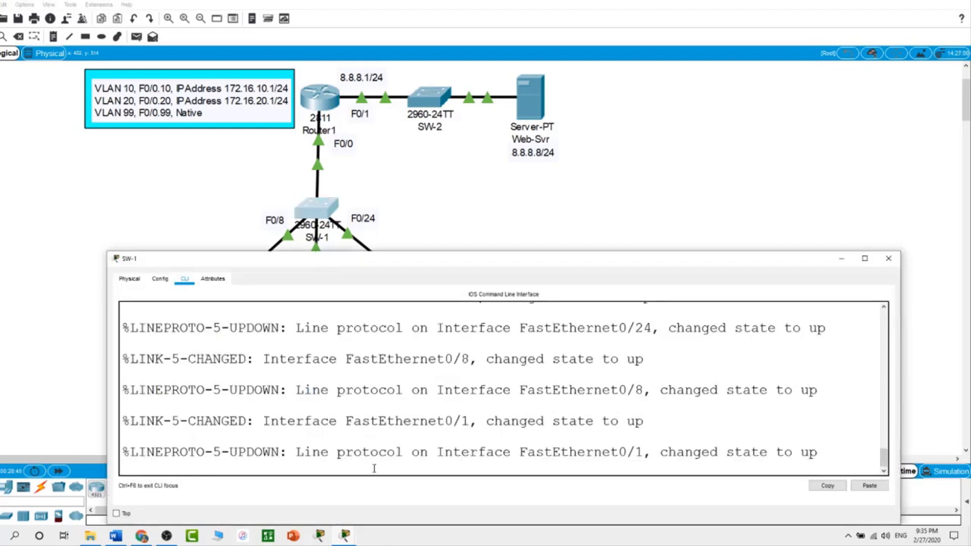
pyautogui.press('Return')
pyautogui.write('en')
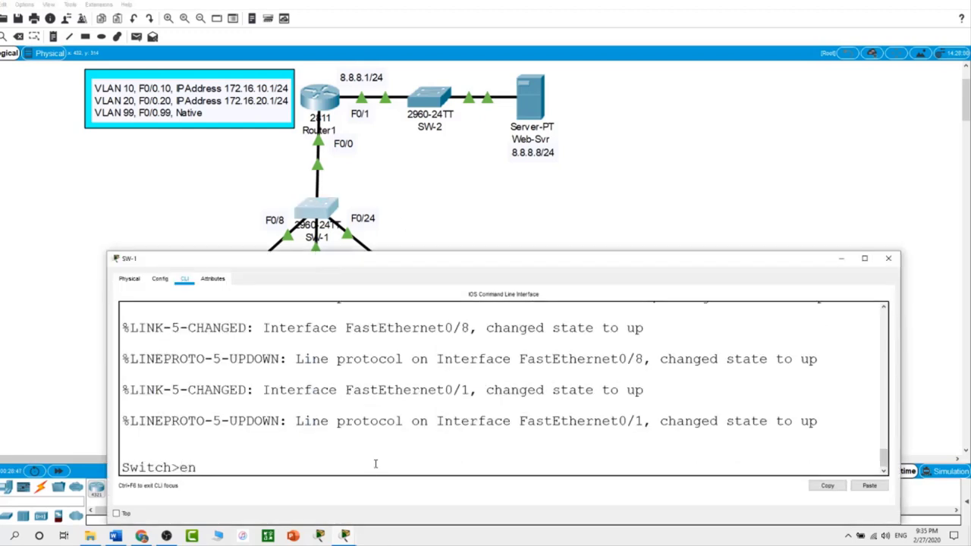
pyautogui.press('Return')
pyautogui.write('conf t')
pyautogui.press('Return')
pyautogui.write('host')
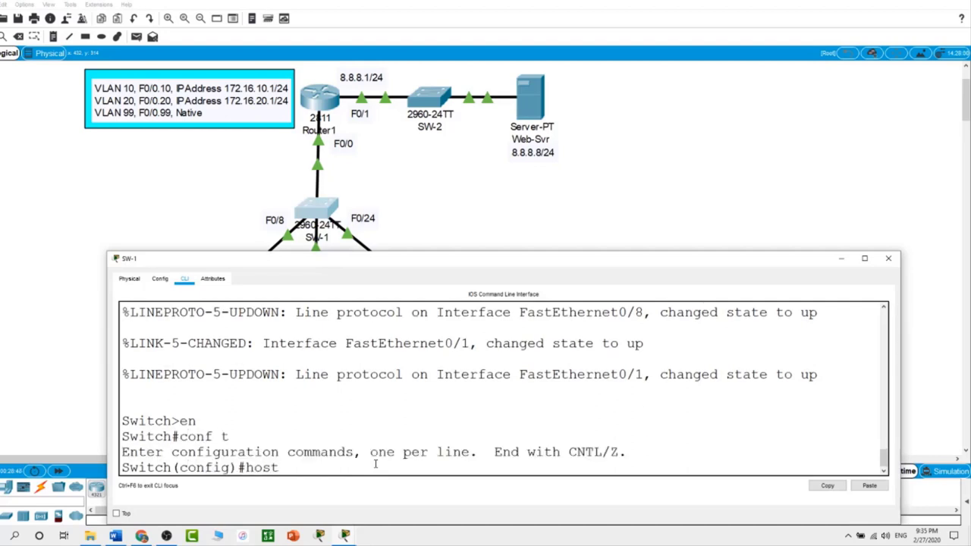
pyautogui.write('name SW-1')
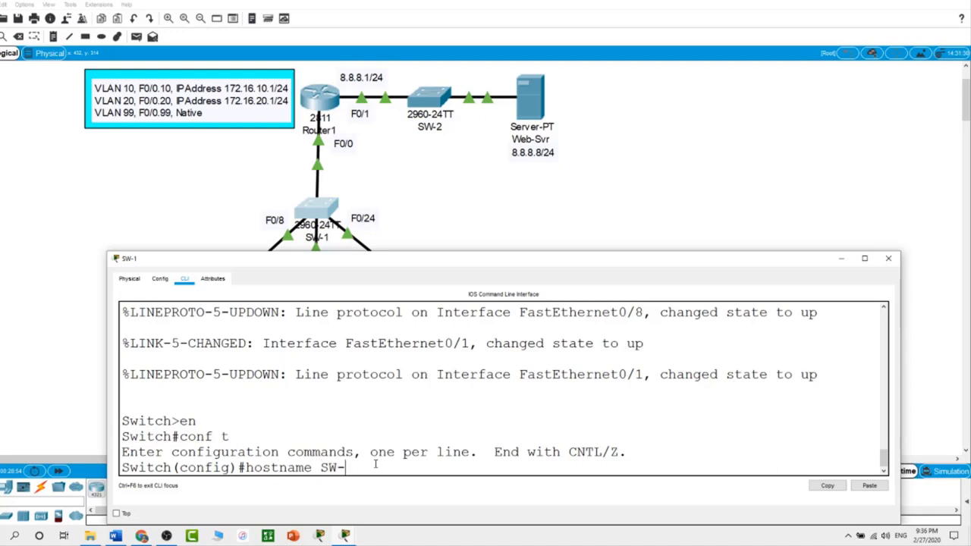
pyautogui.press('Return')
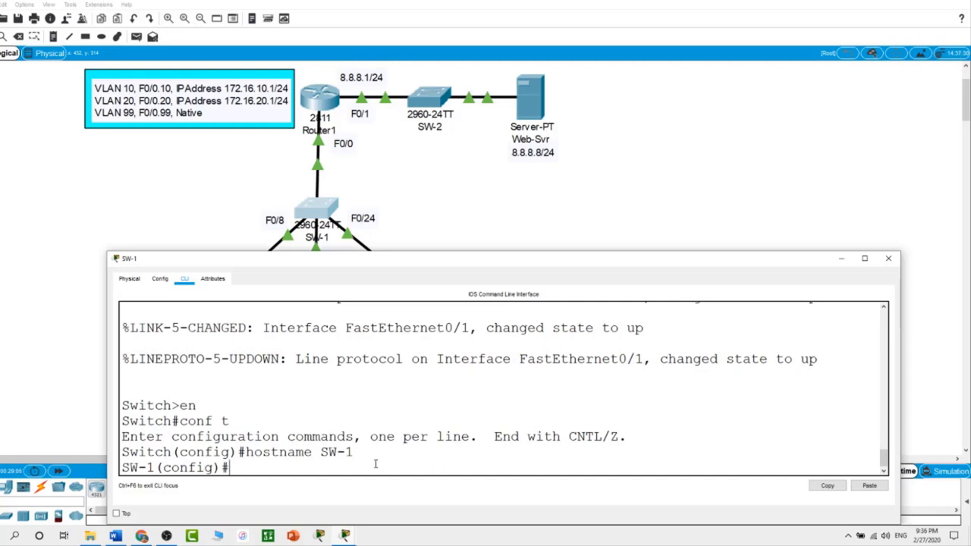
# Create VLAN 10 on SW-1 and name it DATA.
pyautogui.write('vlan 10')
pyautogui.press('Return')
pyautogui.write('name DATA')
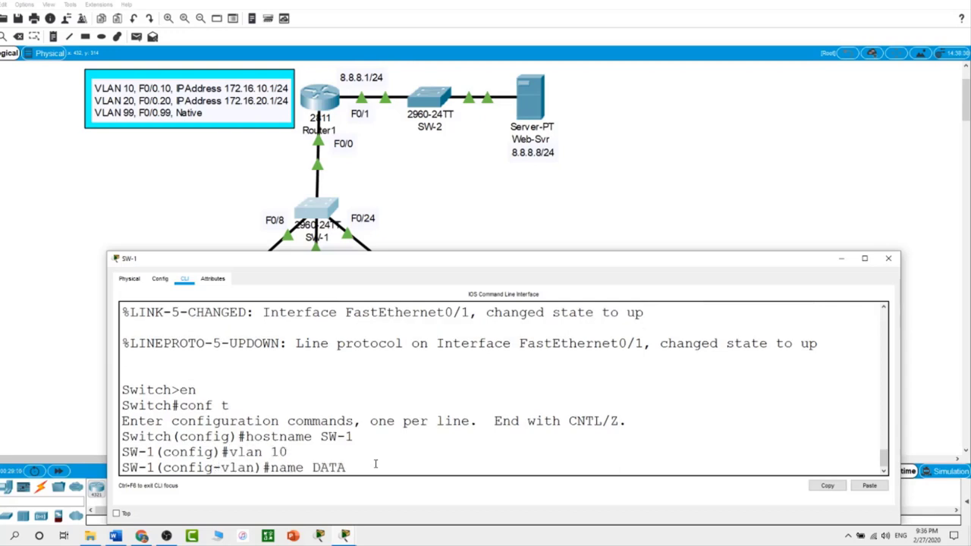
pyautogui.press('Return')
# Create VLAN 20 on SW-1 and name it VOICE.
pyautogui.write('vlan 20')
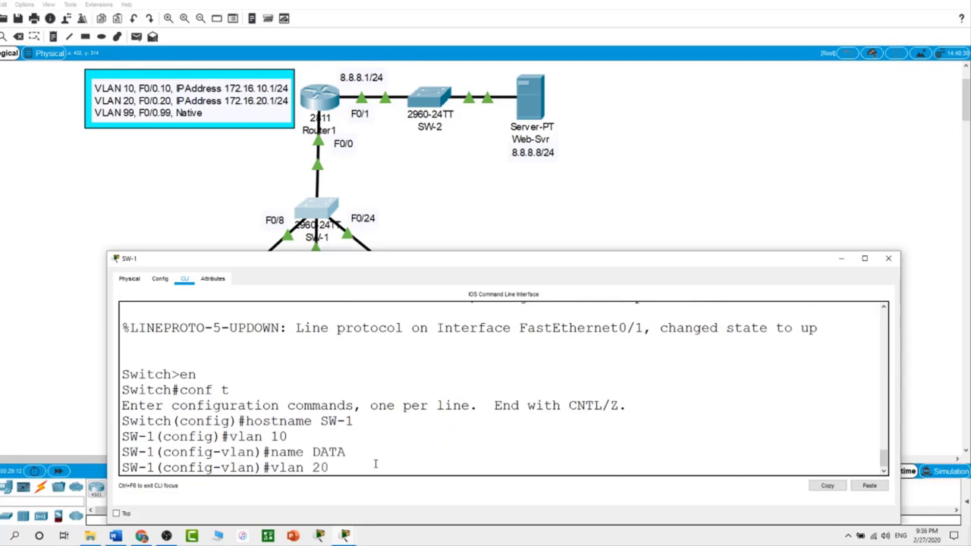
pyautogui.press('Return')
pyautogui.write('name V')
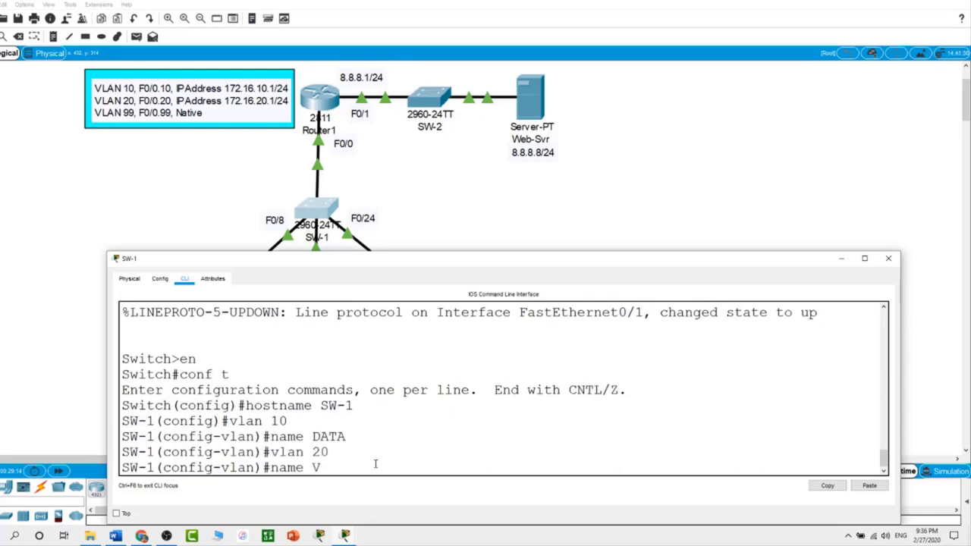
pyautogui.write('OICE')
pyautogui.press('Return')
# Create VLAN 30 on SW-1 and name it Mgmt.
pyautogui.write('vlan)#v')
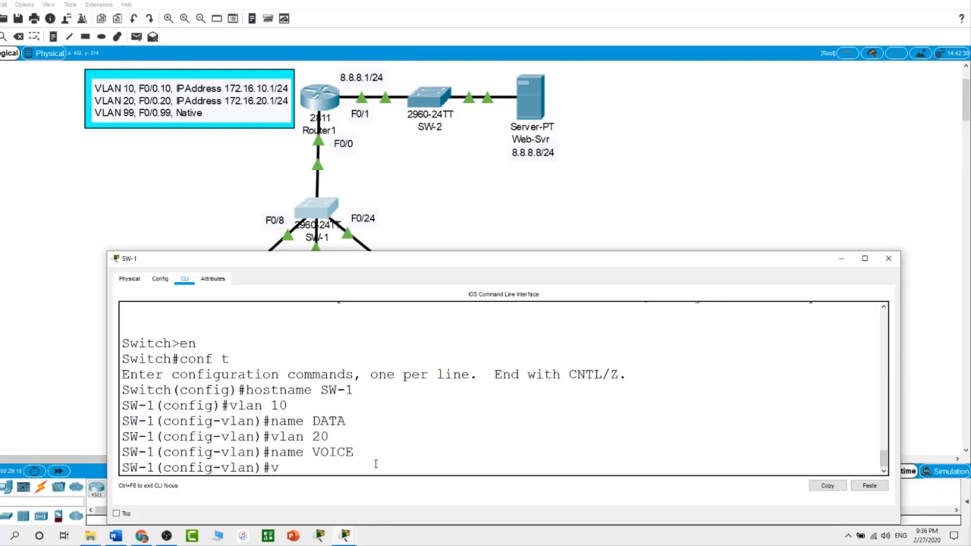
pyautogui.write('lan 30')
pyautogui.press('Return')
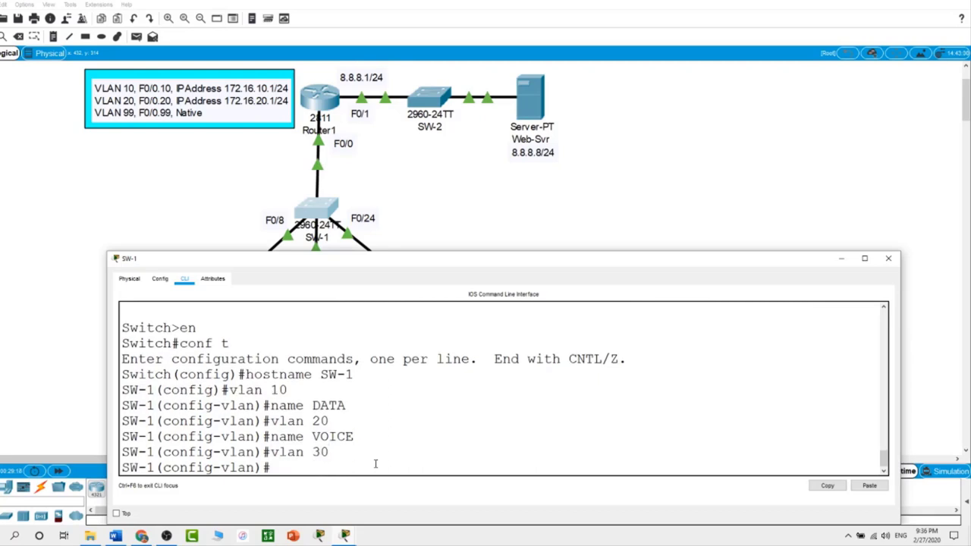
pyautogui.write('name Mgmt')
pyautogui.press('Return')
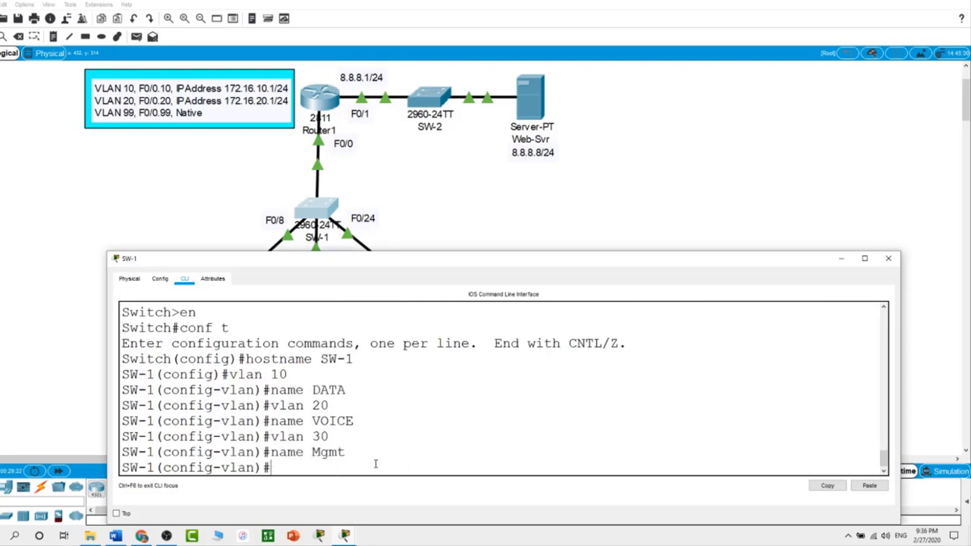
# Create VLAN 99 on SW-1, name it Native, and return to global configuration mode.
pyautogui.write('vlan 99')
pyautogui.press('Return')
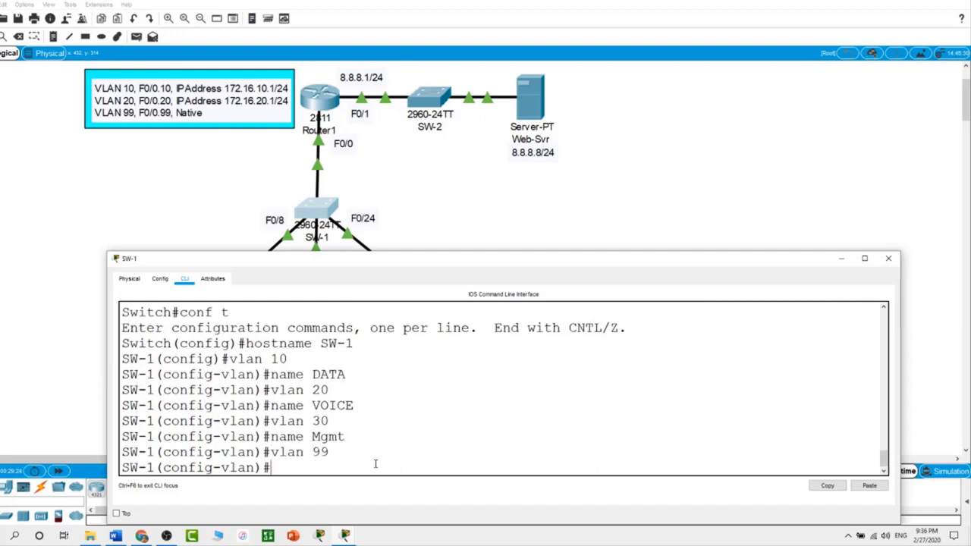
pyautogui.write('name Native')
pyautogui.press('Return')
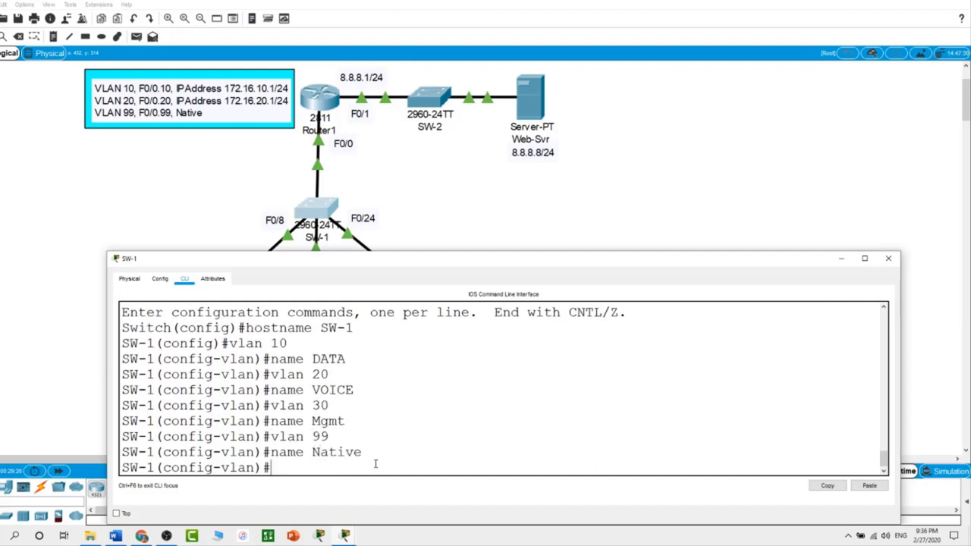
pyautogui.press('Return')
pyautogui.write('exit')
pyautogui.press('Return')
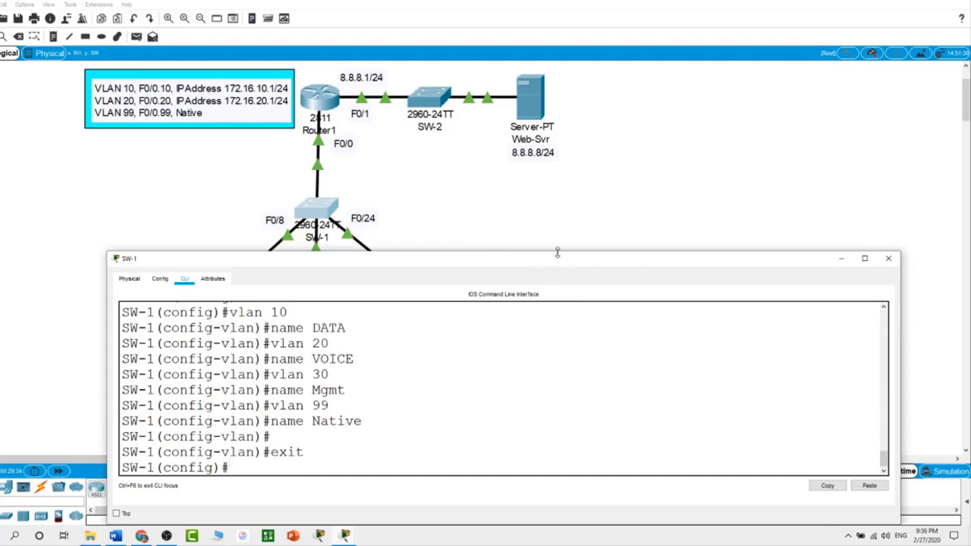
# Set interface f0/1 on SW-1, the uplink to Router1, to trunk mode.
pyautogui.click(513, 227)
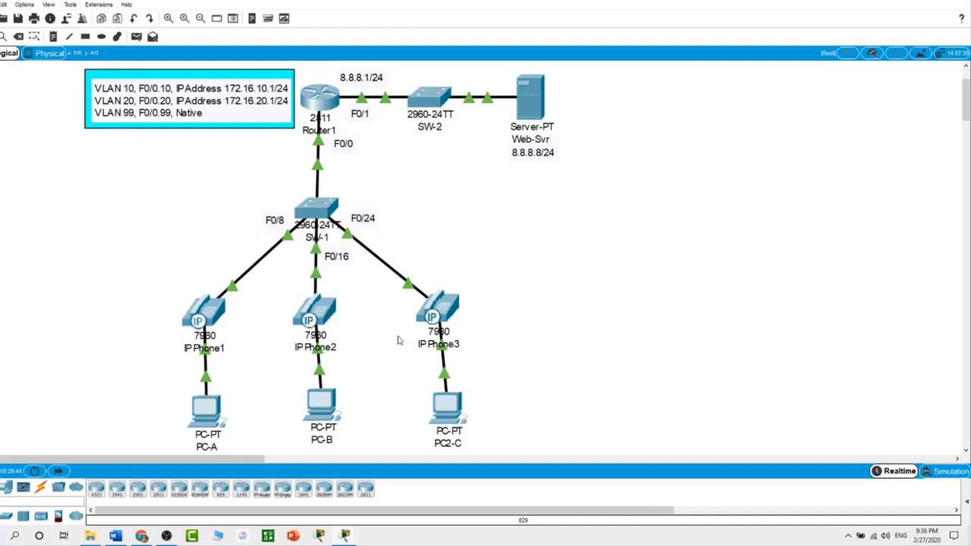
pyautogui.click(321, 209)
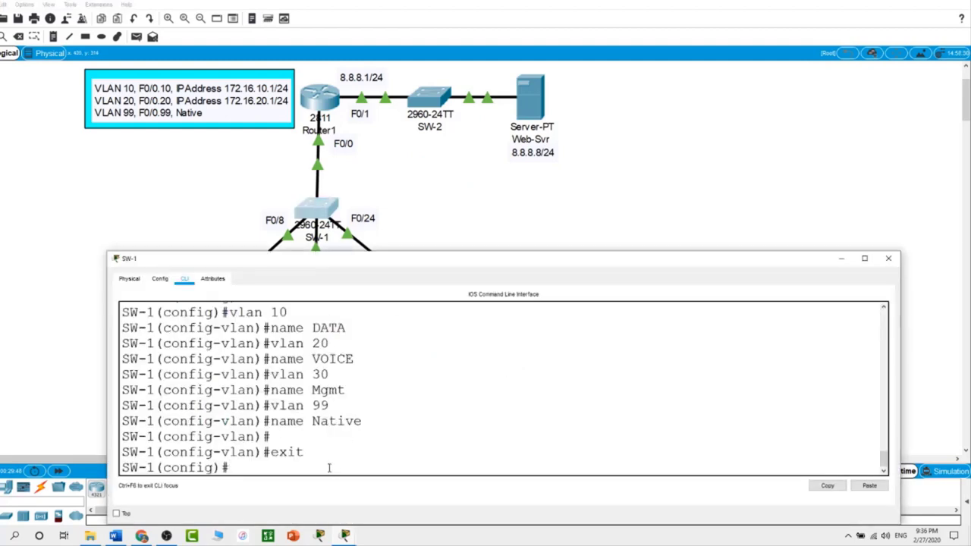
pyautogui.write('int f')
pyautogui.write('0/')
pyautogui.write('1')
pyautogui.press('Return')
pyautogui.write('swi')
pyautogui.press('Tab')
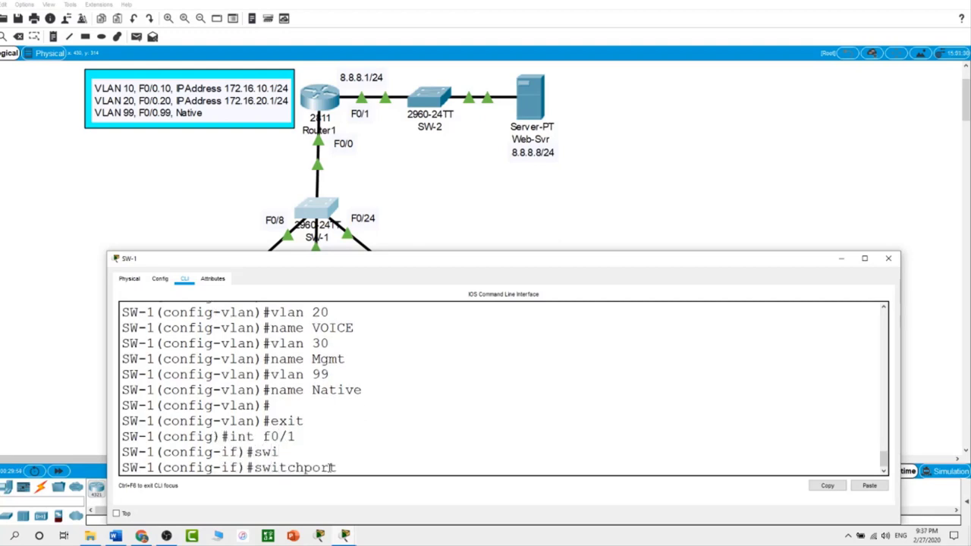
pyautogui.write('mo')
pyautogui.press('Tab')
pyautogui.write('tr')
pyautogui.press('Tab')
pyautogui.press('Return')
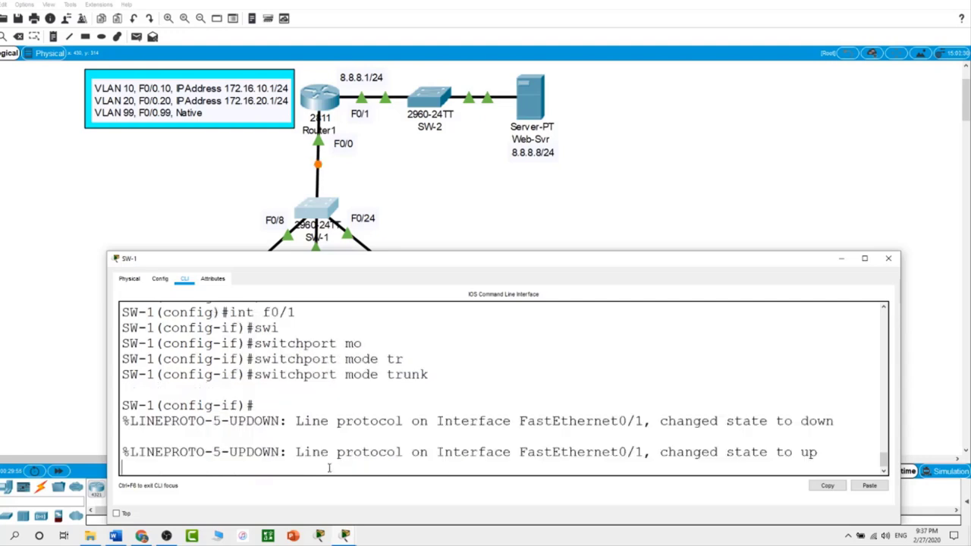
# Set the native VLAN of SW-1's f0/1 trunk to 99 and leave interface configuration.
pyautogui.write('swi')
pyautogui.press('Tab')
pyautogui.write('tr')
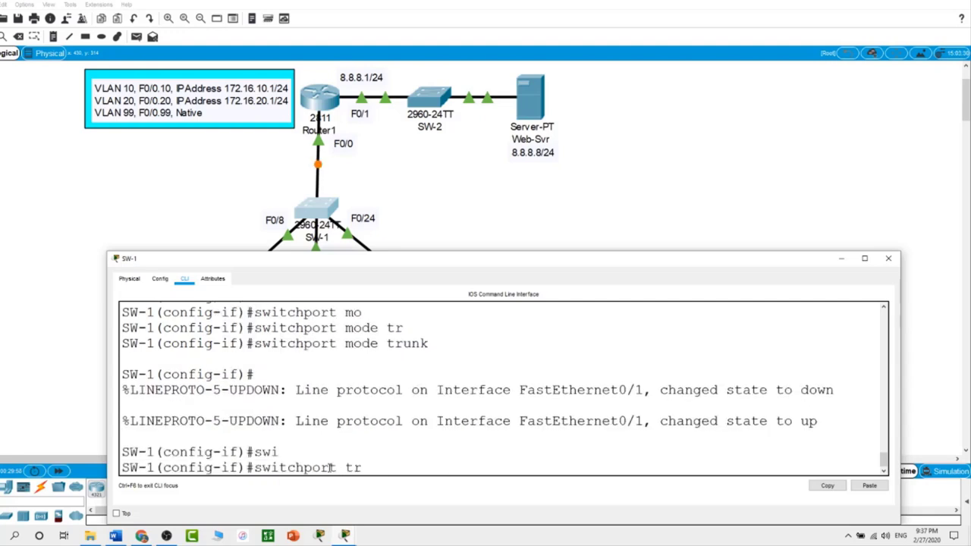
pyautogui.press('Tab')
pyautogui.write('n')
pyautogui.press('Tab')
pyautogui.write('v')
pyautogui.press('Tab')
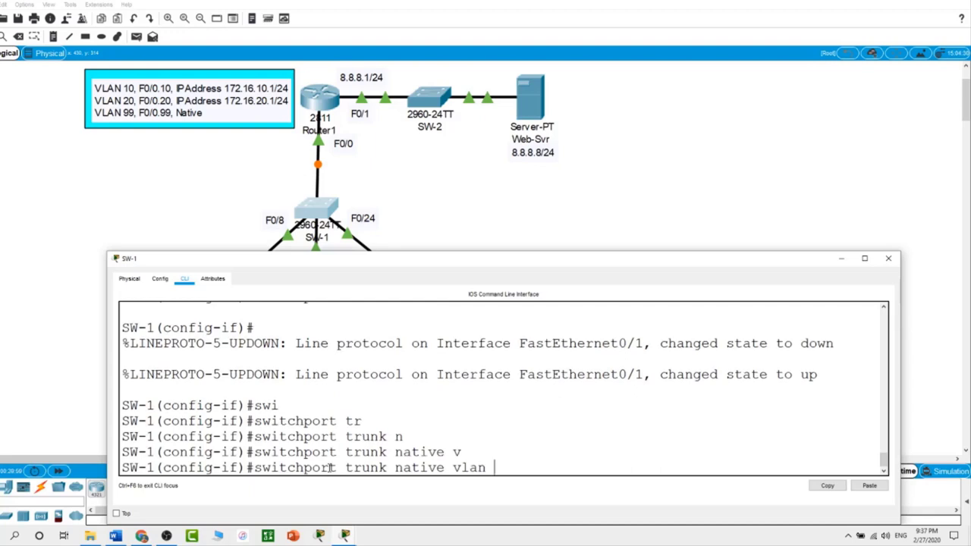
pyautogui.write('99')
pyautogui.press('Return')
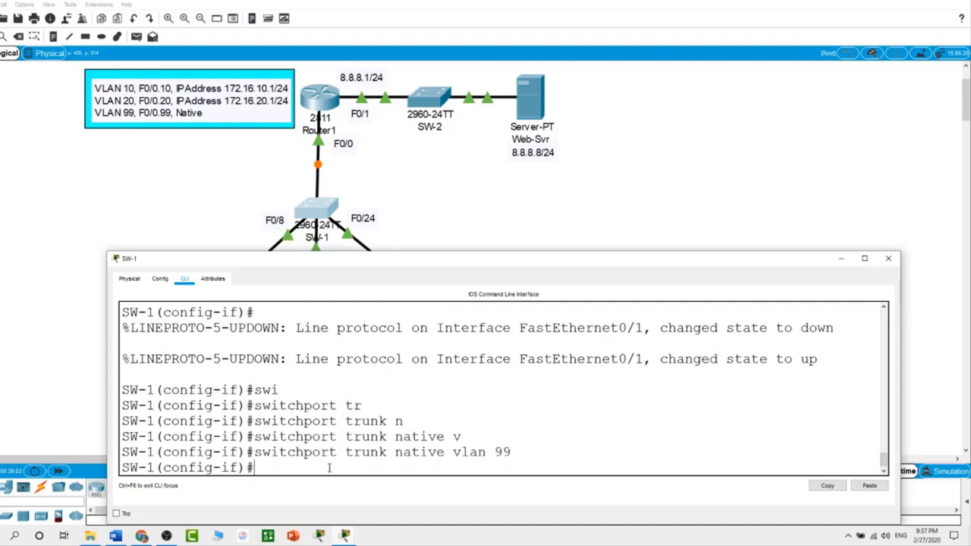
pyautogui.write('exit')
pyautogui.press('Return')
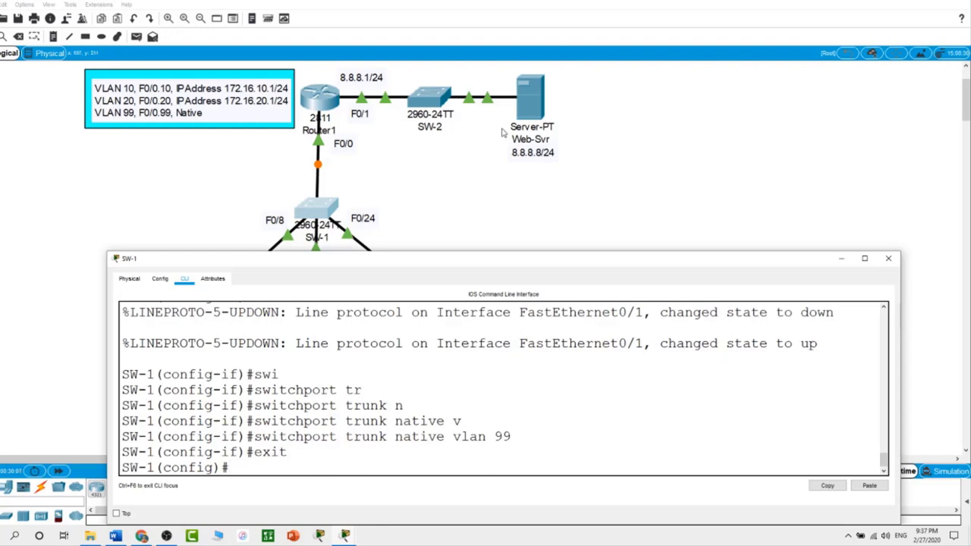
# Configure the SW-1 interface range f0/8, f0/16, f0/24 as access ports.
pyautogui.click(759, 213)
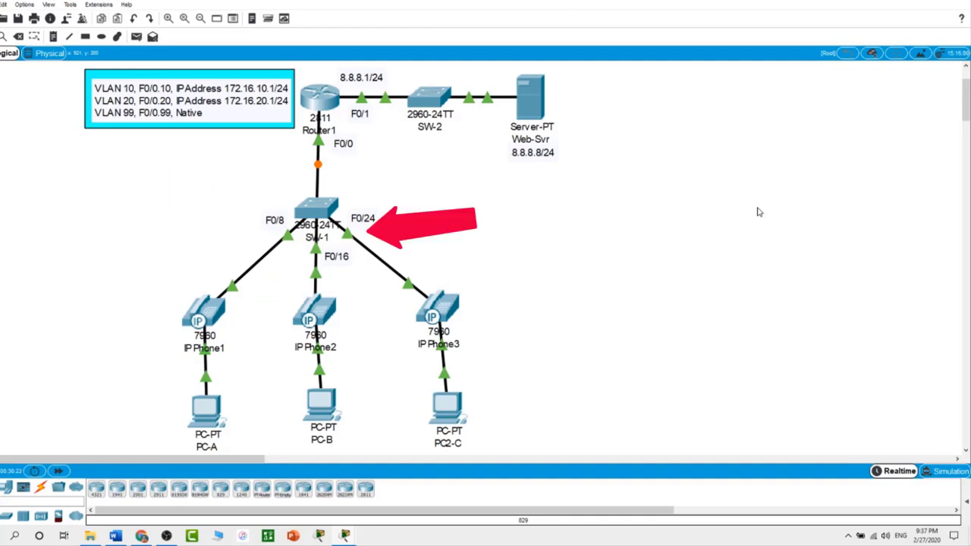
pyautogui.click(329, 218)
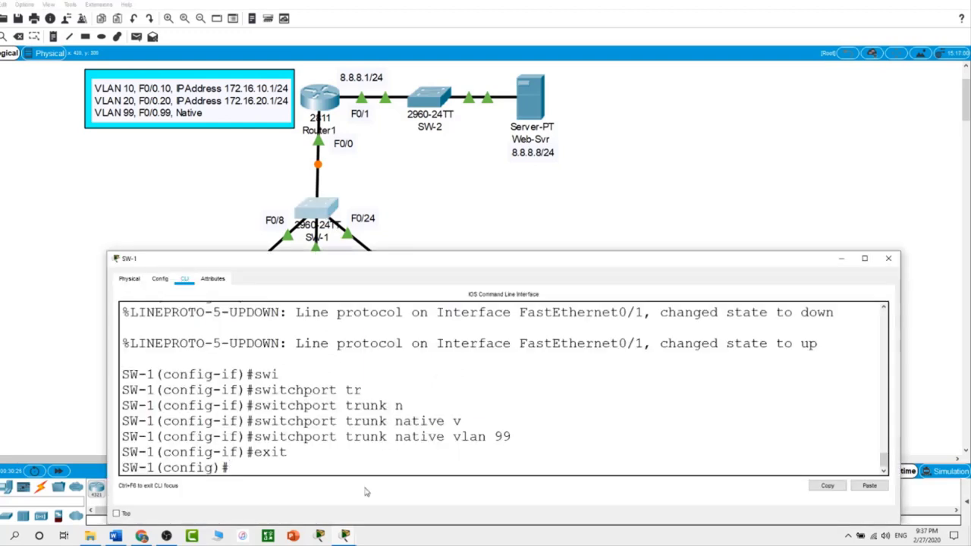
pyautogui.write('int range')
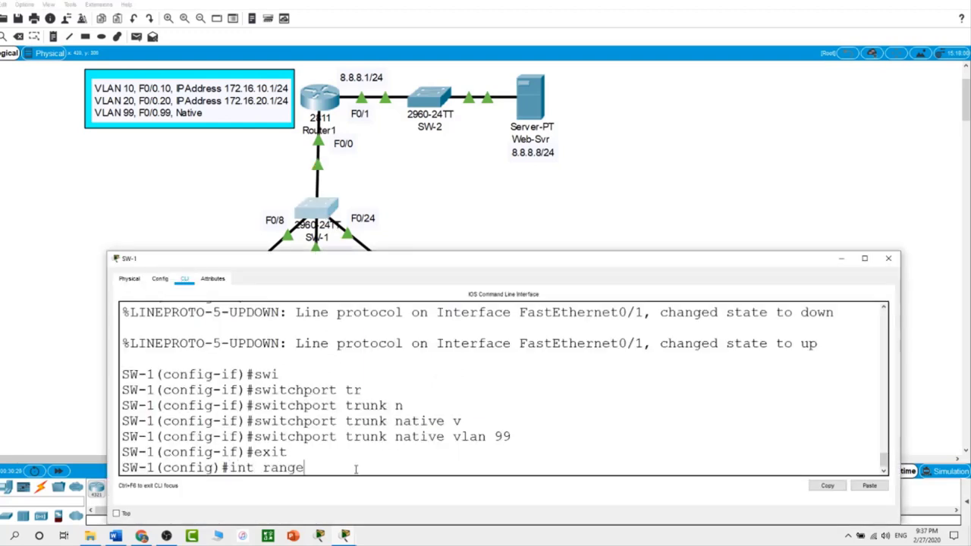
pyautogui.write(' f0/8, f0/')
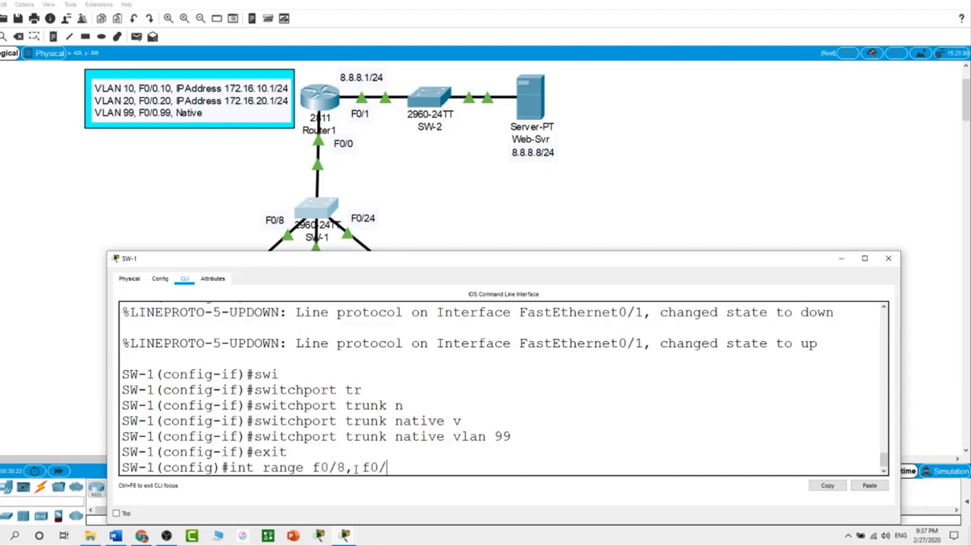
pyautogui.write('16, f0/25')
pyautogui.press('Return')
pyautogui.press('Up')
pyautogui.press('BackSpace')
pyautogui.write('4')
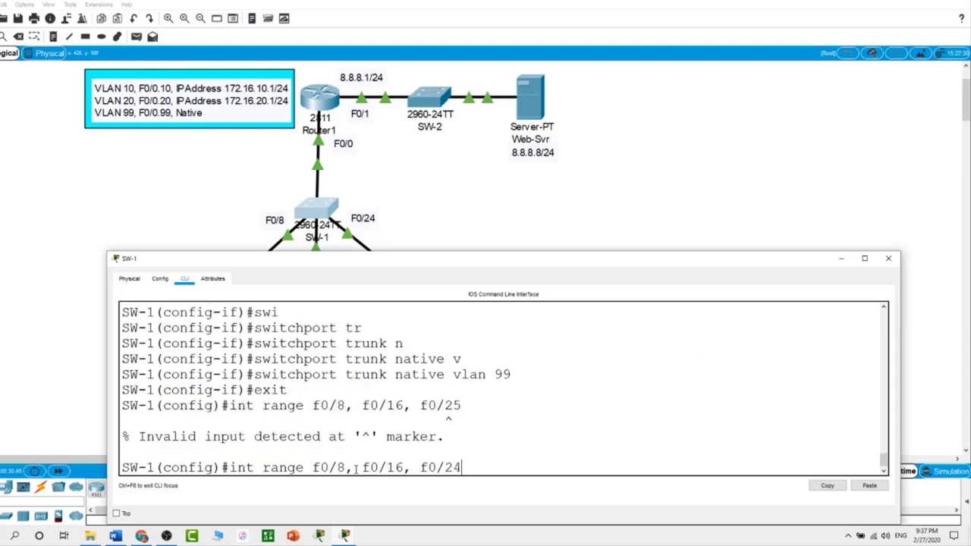
pyautogui.press('Return')
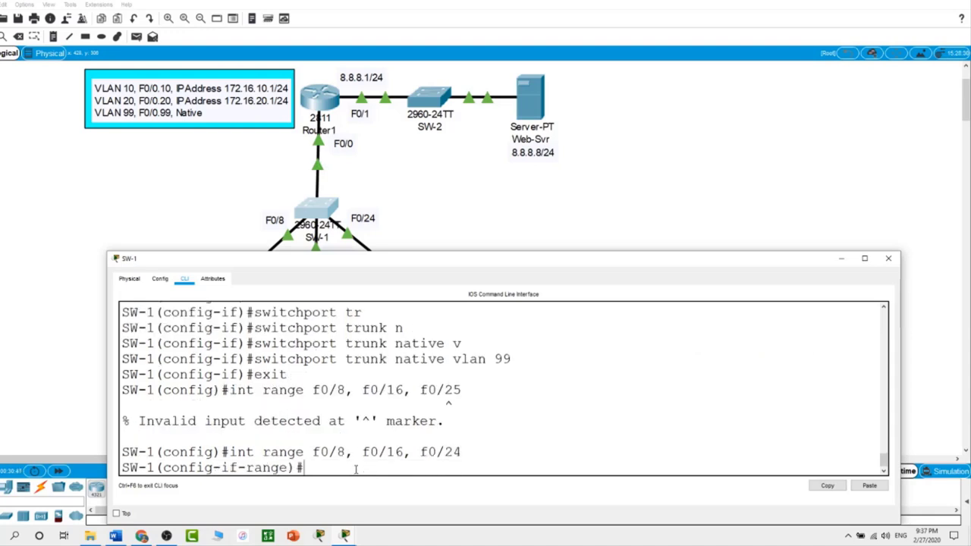
pyautogui.write('swi')
pyautogui.press('Tab')
pyautogui.write('m')
pyautogui.press('Tab')
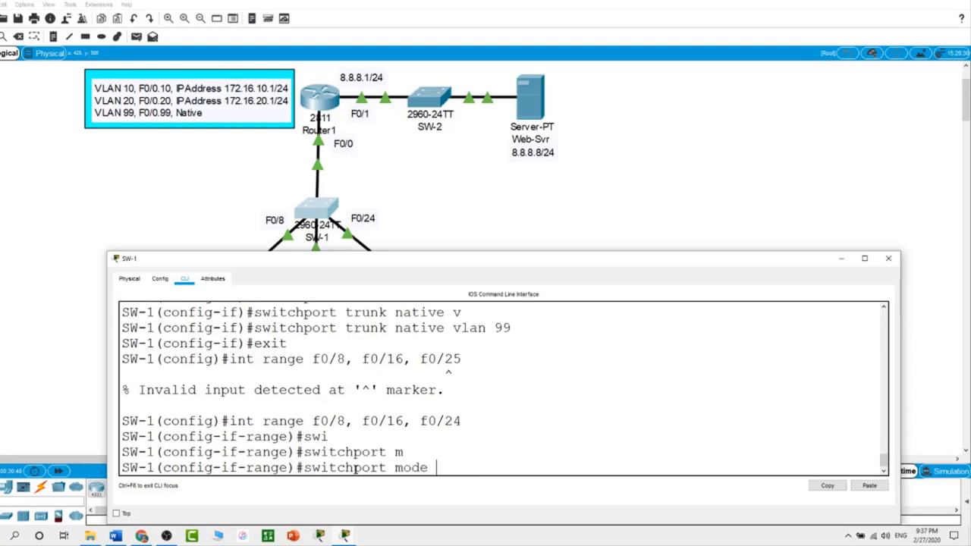
pyautogui.write('ac')
pyautogui.press('Tab')
pyautogui.press('Return')
# Assign access VLAN 10 to SW-1's phone-facing interfaces f0/8, f0/16 and f0/24.
pyautogui.write('swi')
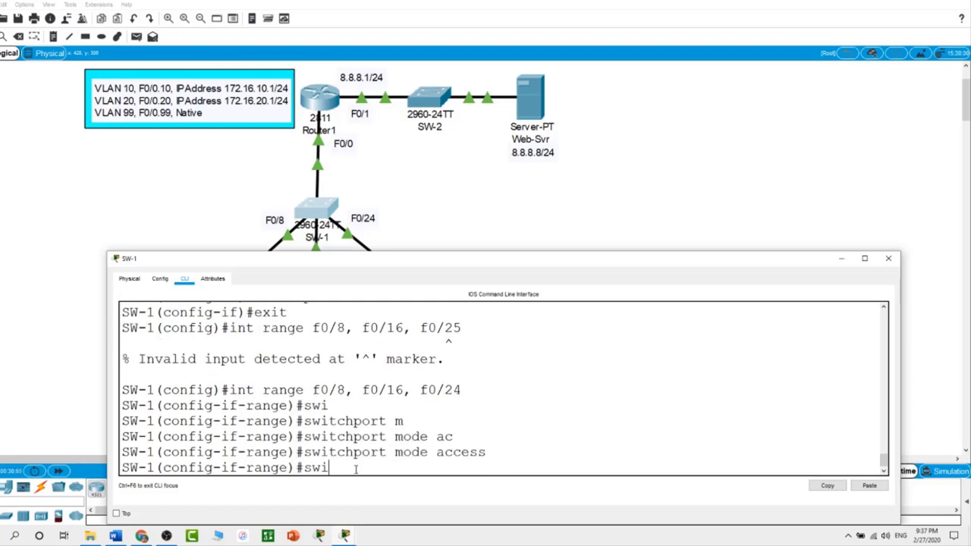
pyautogui.press('Tab')
pyautogui.write('ac')
pyautogui.press('Tab')
pyautogui.write('v')
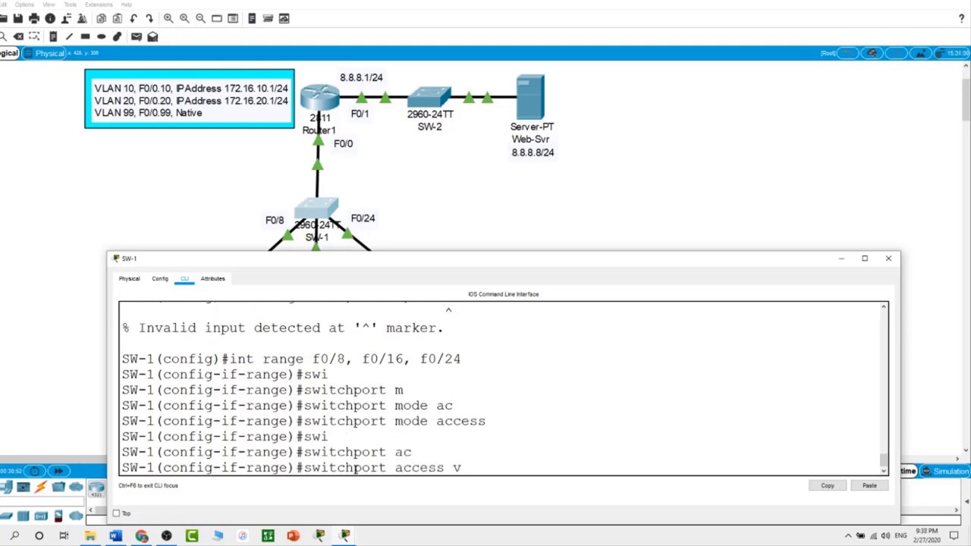
pyautogui.press('Tab')
pyautogui.write('10')
pyautogui.press('Return')
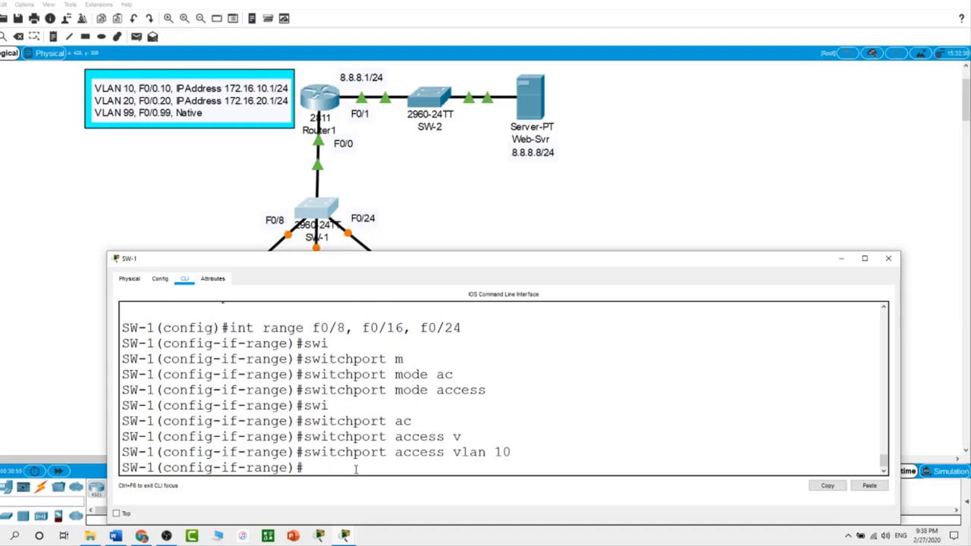
# Assign voice VLAN 20 to SW-1's interfaces f0/8, f0/16 and f0/24, and leave interface range configuration.
pyautogui.write('swi')
pyautogui.press('Tab')
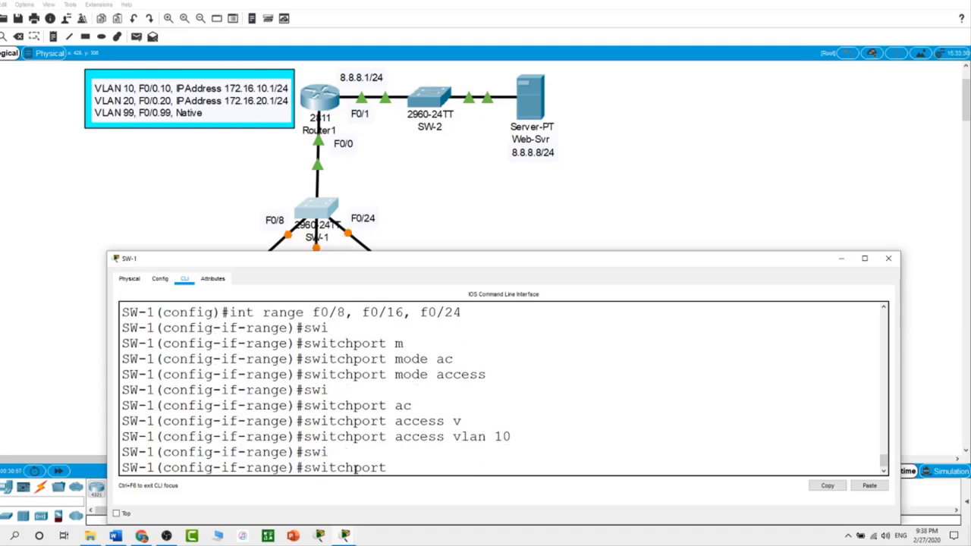
pyautogui.write('voi')
pyautogui.press('Tab')
pyautogui.write('v')
pyautogui.press('Tab')
pyautogui.write('20')
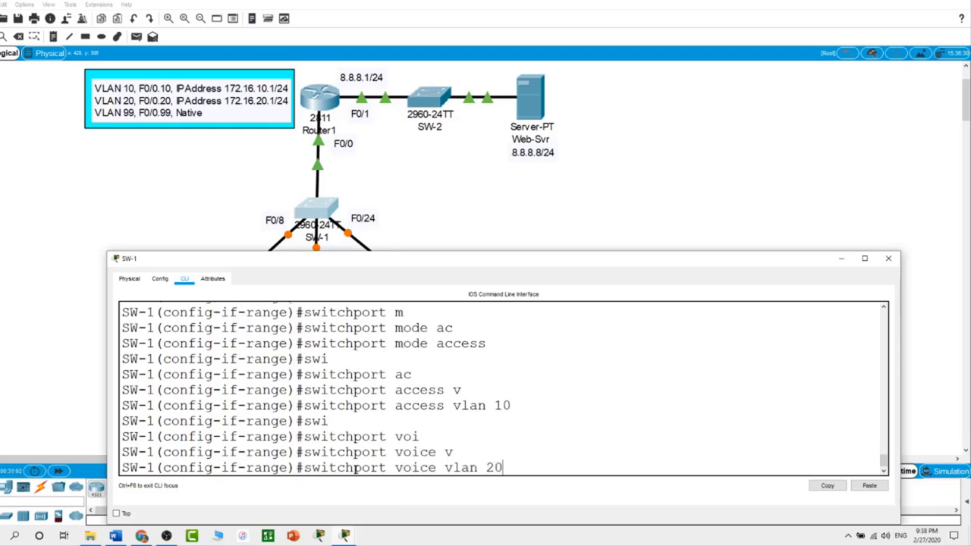
pyautogui.press('Return')
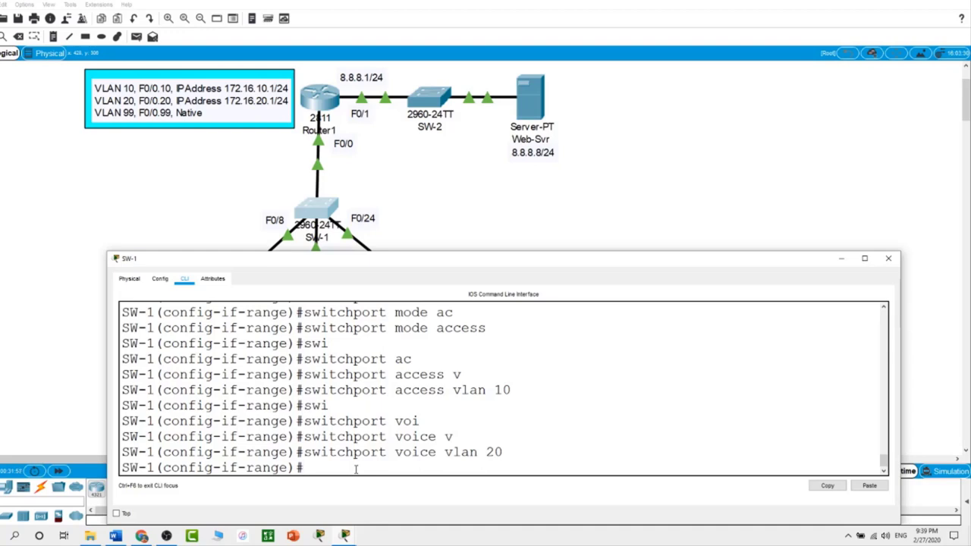
pyautogui.write('exit')
pyautogui.press('Return')
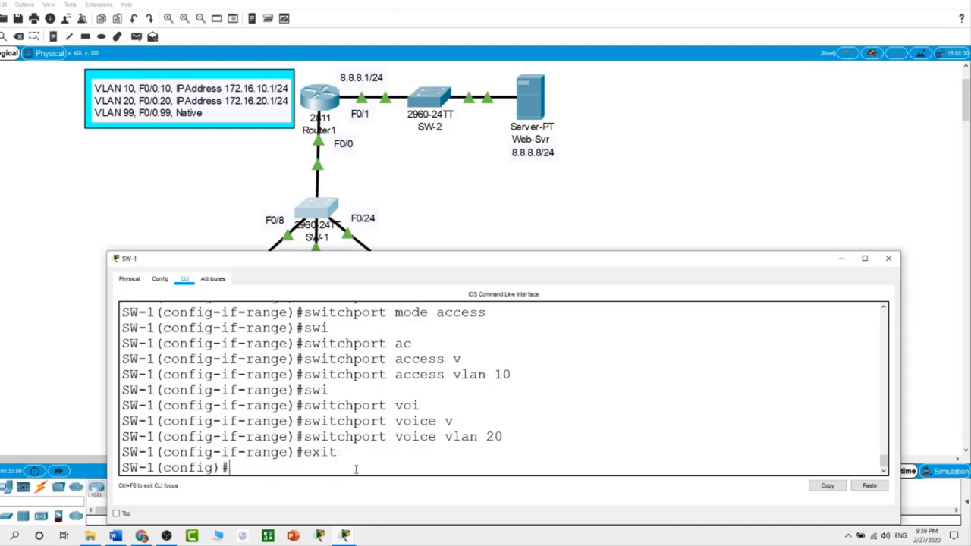
# Return SW-1 to privileged EXEC mode and check its VLAN and port assignments with show vlan brief.
pyautogui.write('exit')
pyautogui.press('Return')
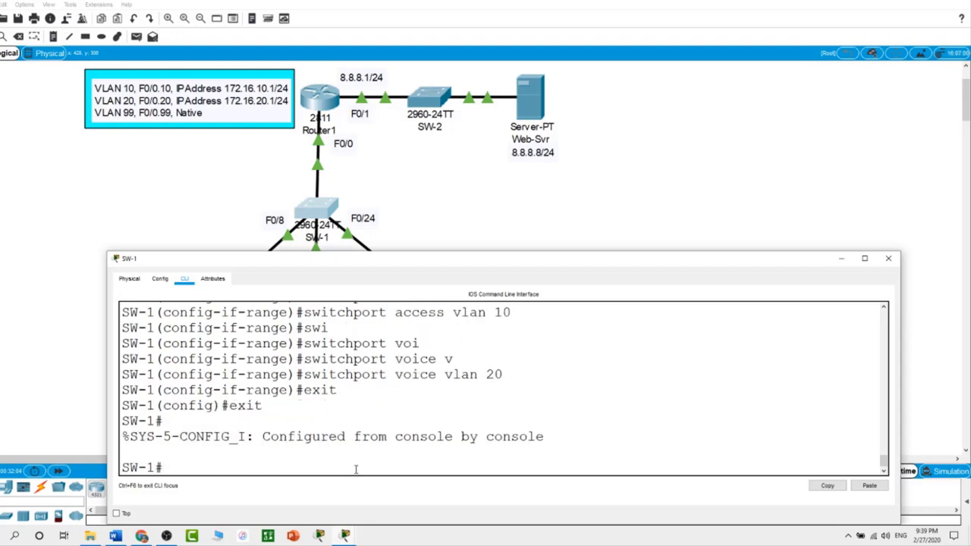
pyautogui.write('show vlan b')
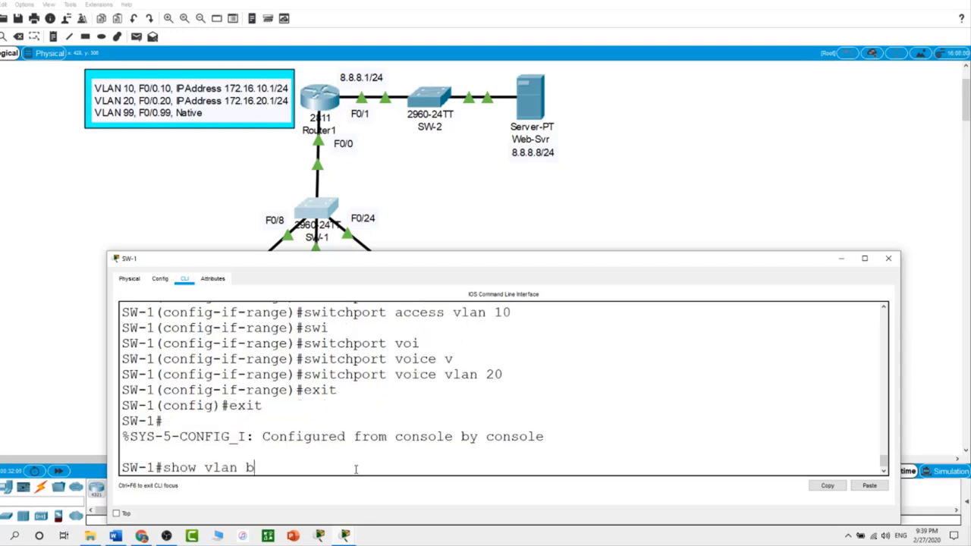
pyautogui.write('rief')
pyautogui.press('Return')
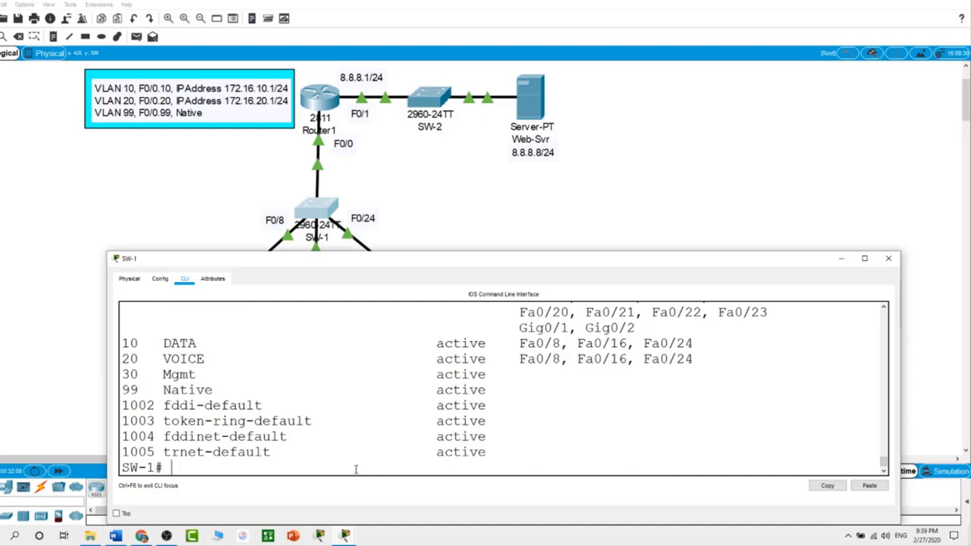
pyautogui.moveTo(479, 255); pyautogui.dragTo(497, 100)
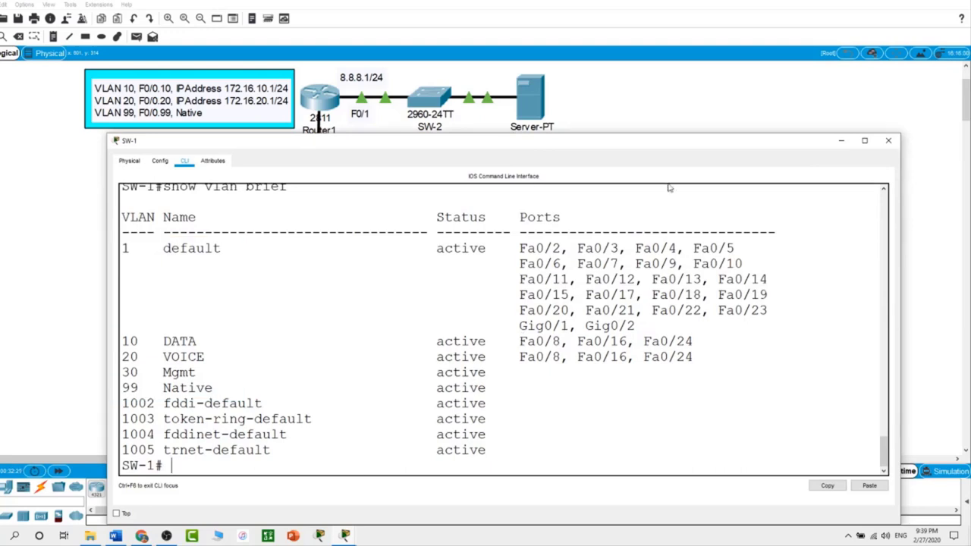
pyautogui.moveTo(687, 137); pyautogui.dragTo(686, 252)
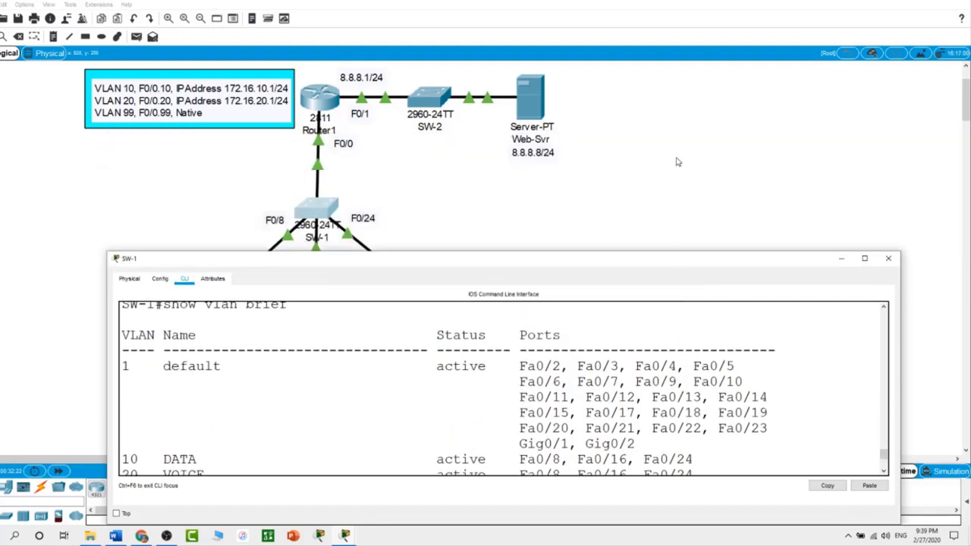
# Leave ephone and global configuration on Router1 and return to privileged EXEC mode.
pyautogui.click(336, 169)
pyautogui.click(322, 108)
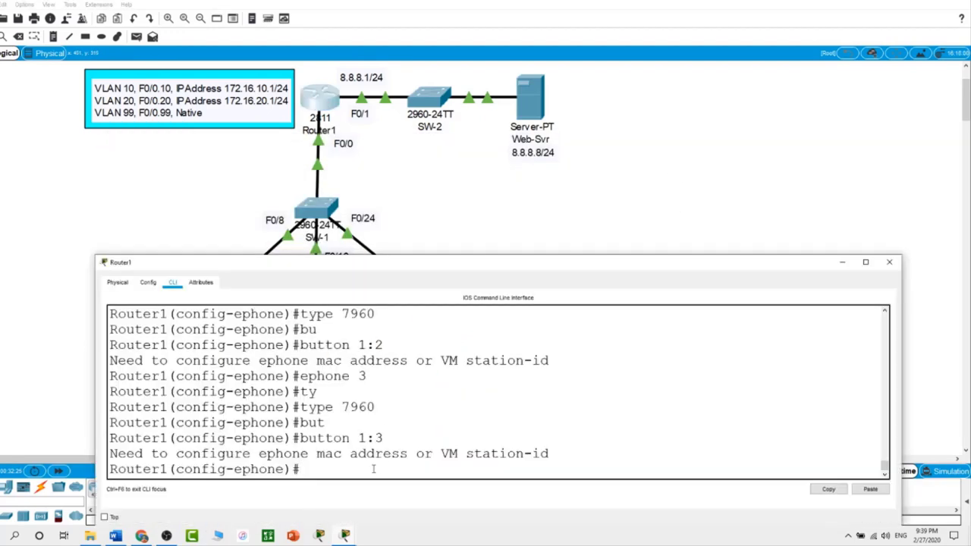
pyautogui.write('exit')
pyautogui.press('Return')
pyautogui.write('exit')
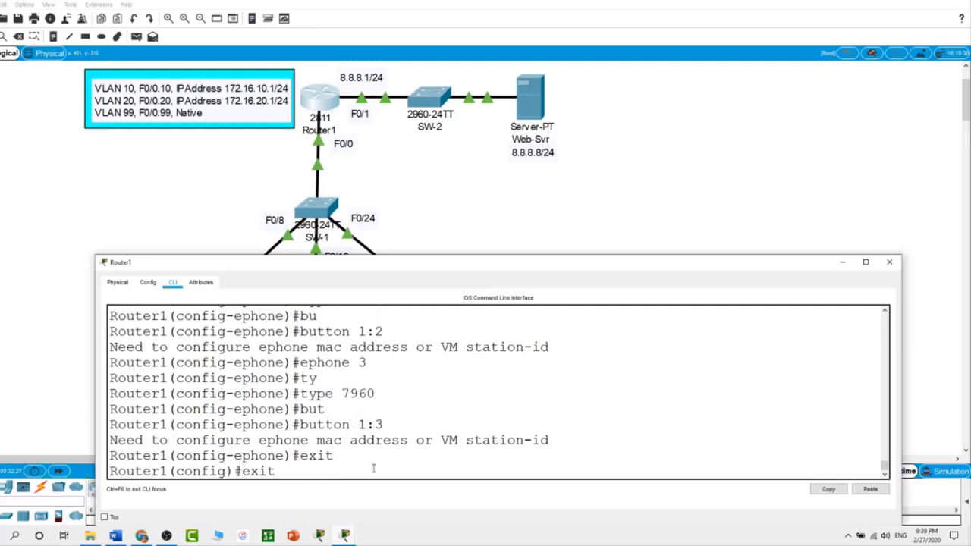
pyautogui.press('Return')
pyautogui.press('Return')
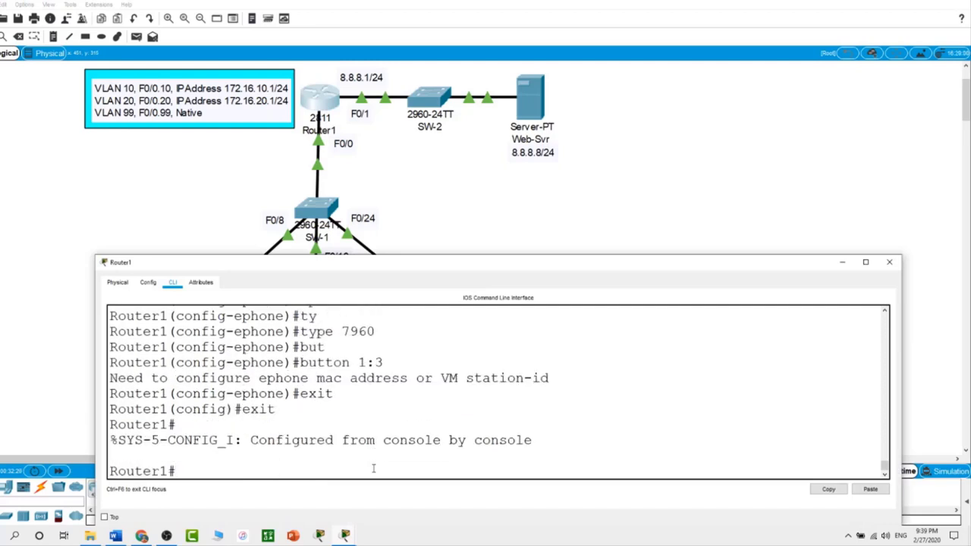
# Check Router1's interface addresses and status with show ip int brief.
pyautogui.write('show ip dhcp brief')
pyautogui.press('Return')
pyautogui.write('show ip int ')
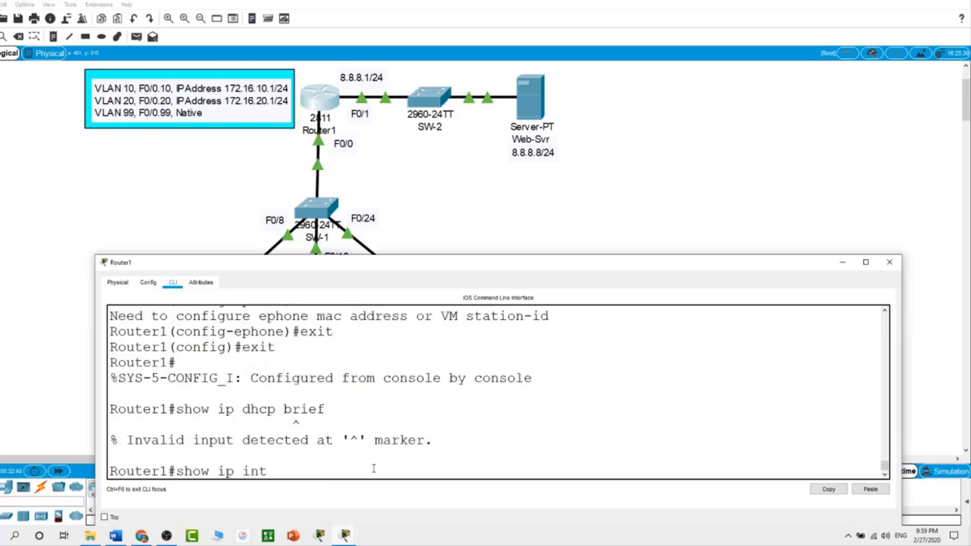
pyautogui.write('brief')
pyautogui.press('Return')
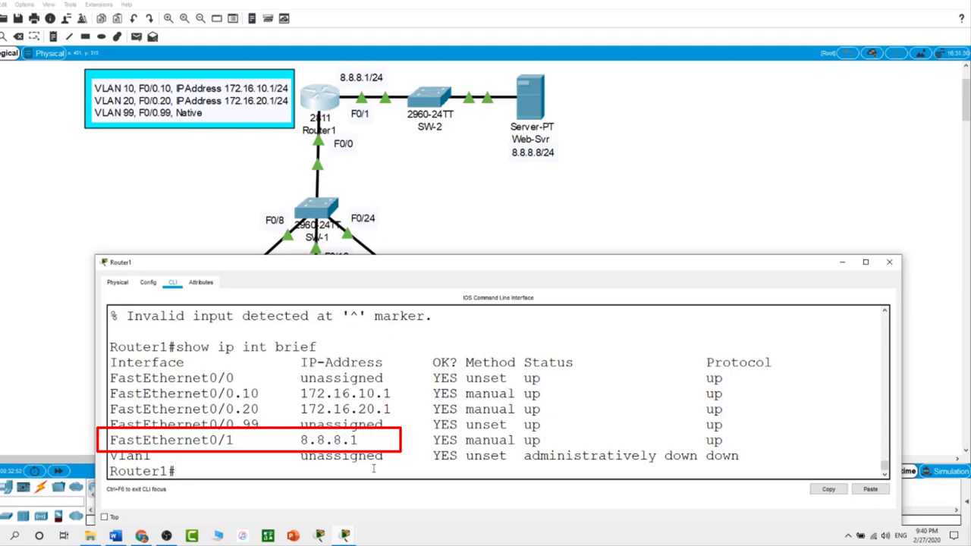
# Check the DHCP leases handed out by Router1 with show ip dhcp binding.
pyautogui.write('s')
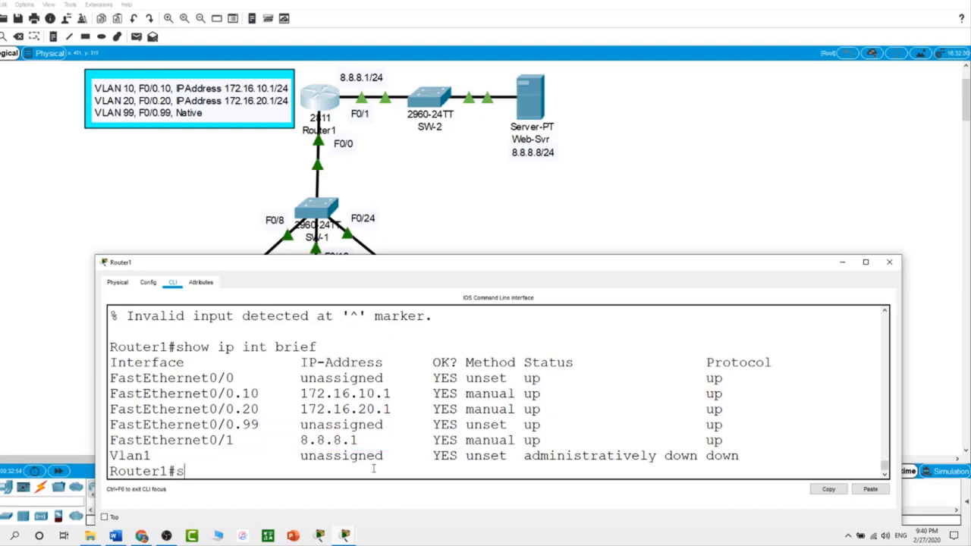
pyautogui.write('how ip d')
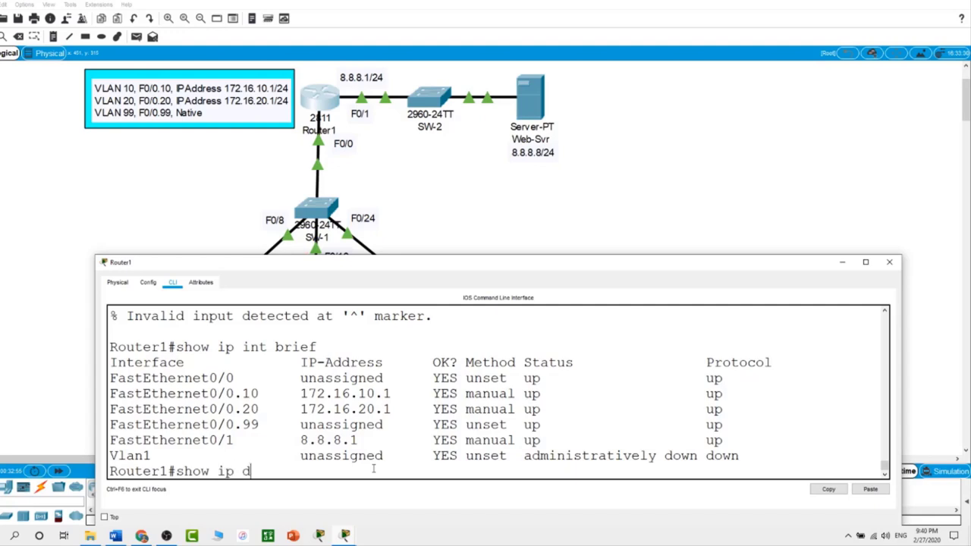
pyautogui.write('hcp binding')
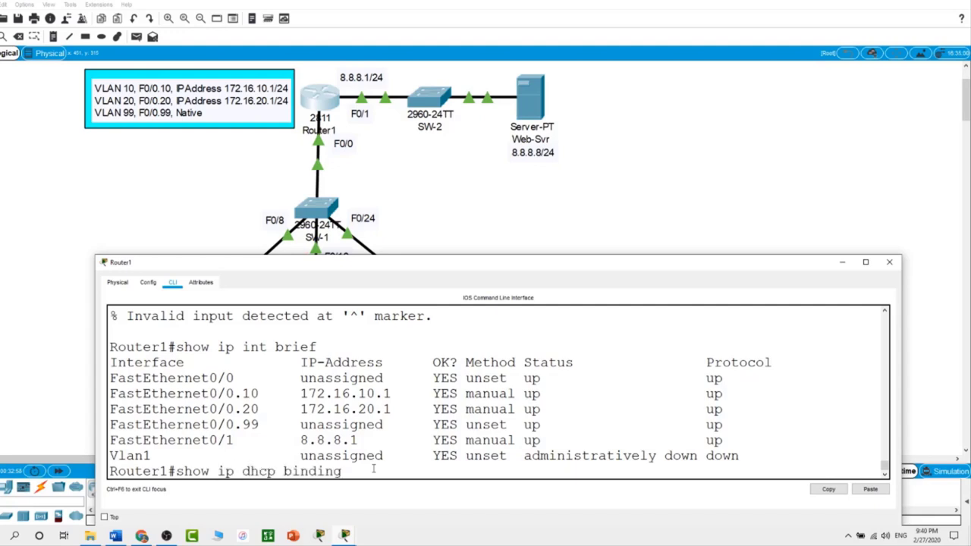
pyautogui.press('Return')
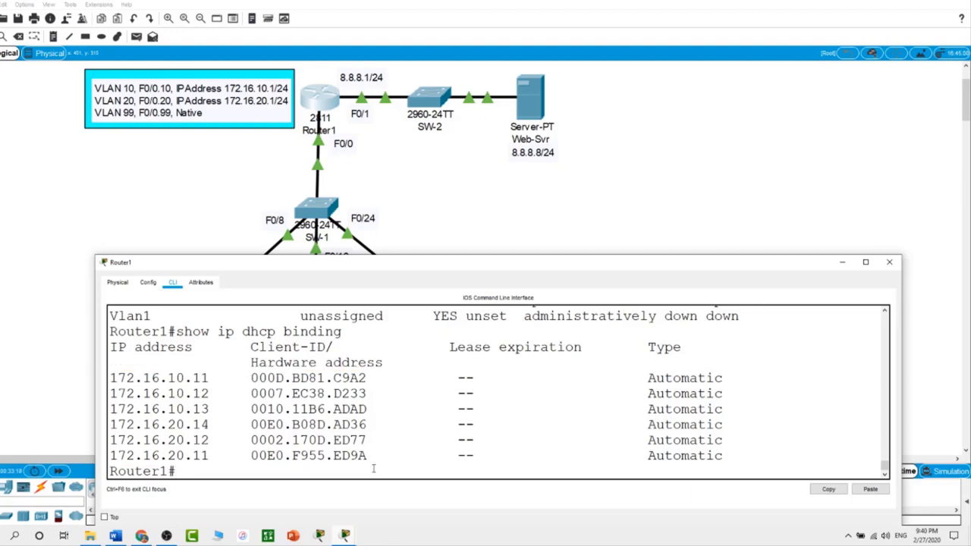
# Inspect the DHCP-assigned addressing in PC-A's IP Configuration.
pyautogui.click(429, 192)
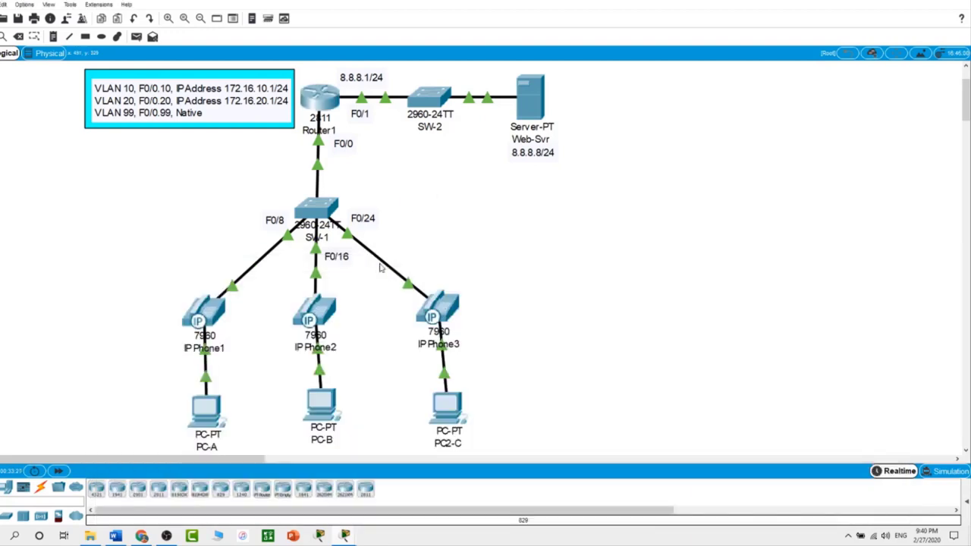
pyautogui.click(212, 409)
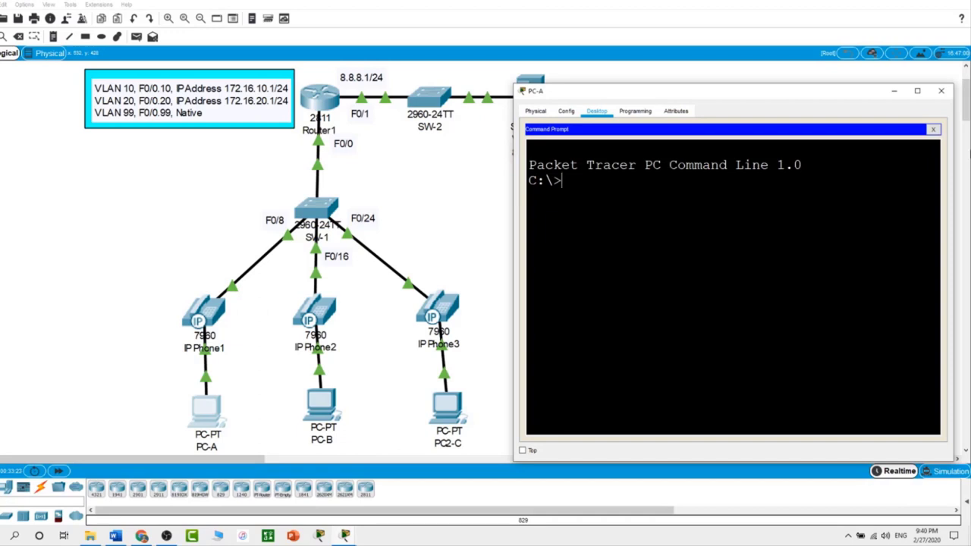
pyautogui.click(933, 130)
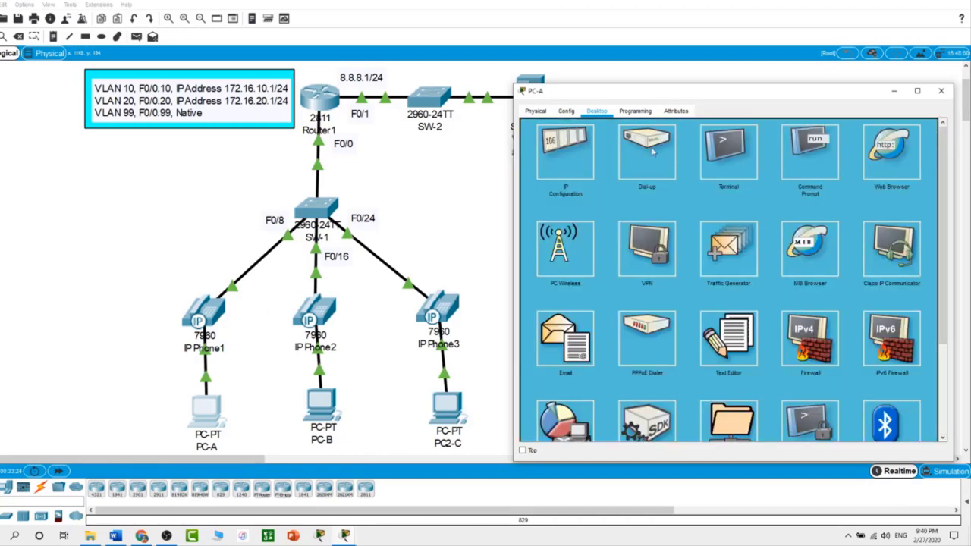
pyautogui.click(573, 144)
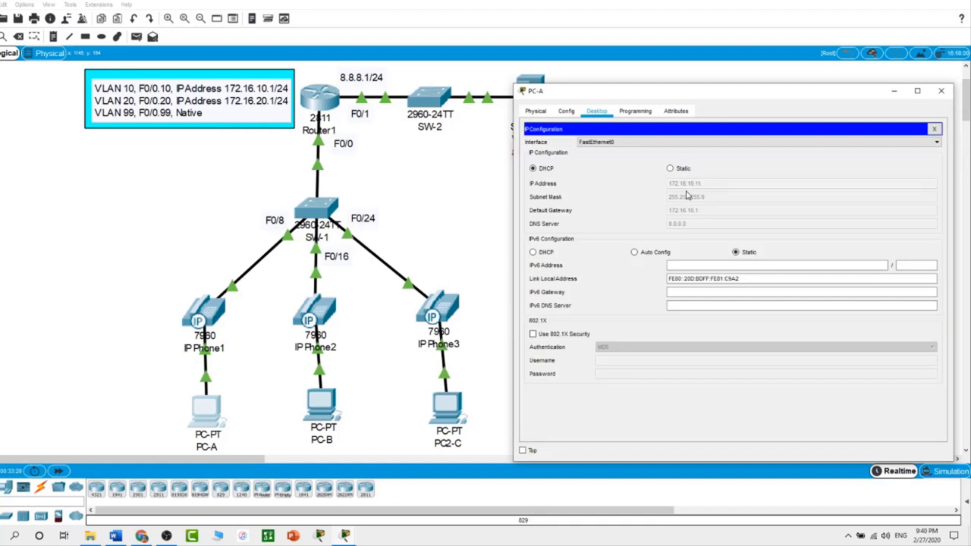
# Inspect the DHCP-assigned addressing in PC-B's IP Configuration, then return to the topology.
pyautogui.click(319, 405)
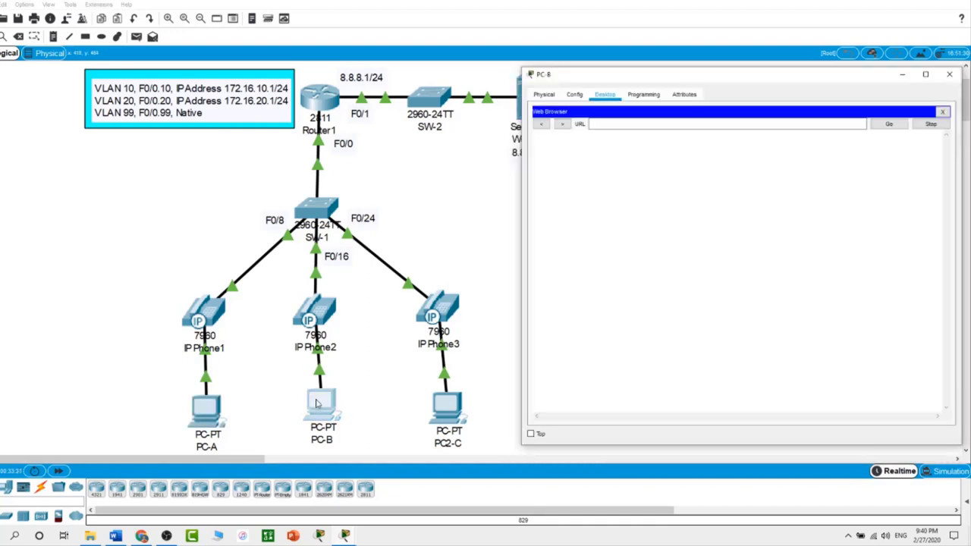
pyautogui.click(942, 111)
pyautogui.click(585, 134)
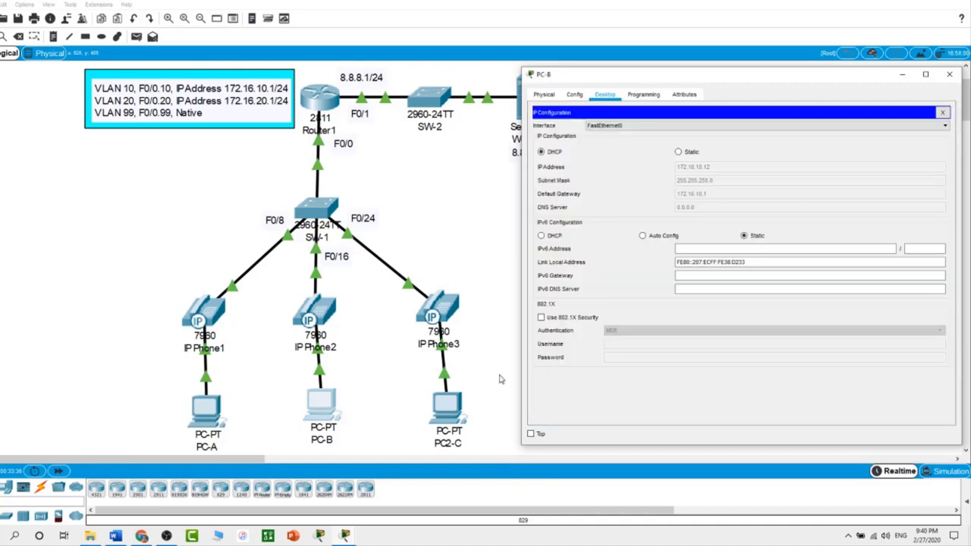
pyautogui.click(483, 197)
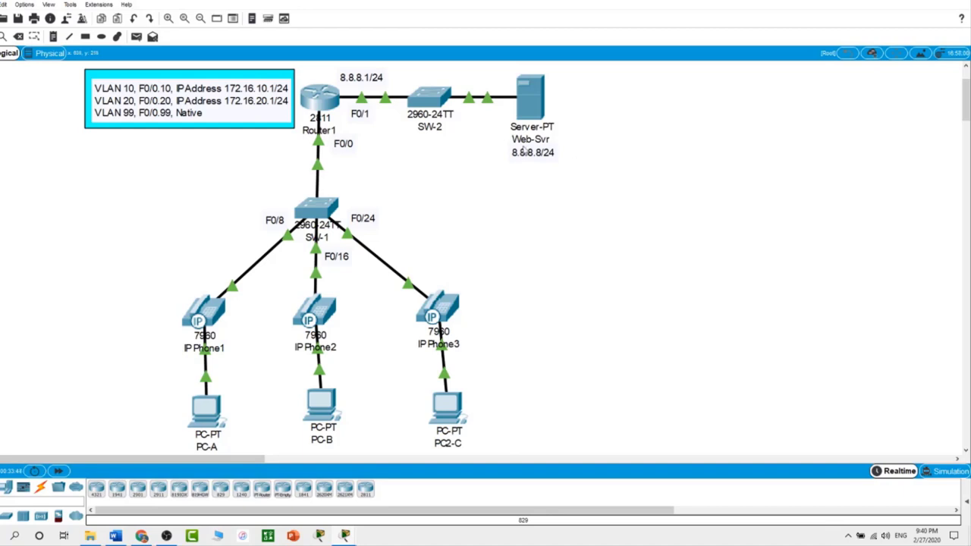
# Ping PC-B at 172.16.10.12 from PC-A's command prompt.
pyautogui.click(209, 410)
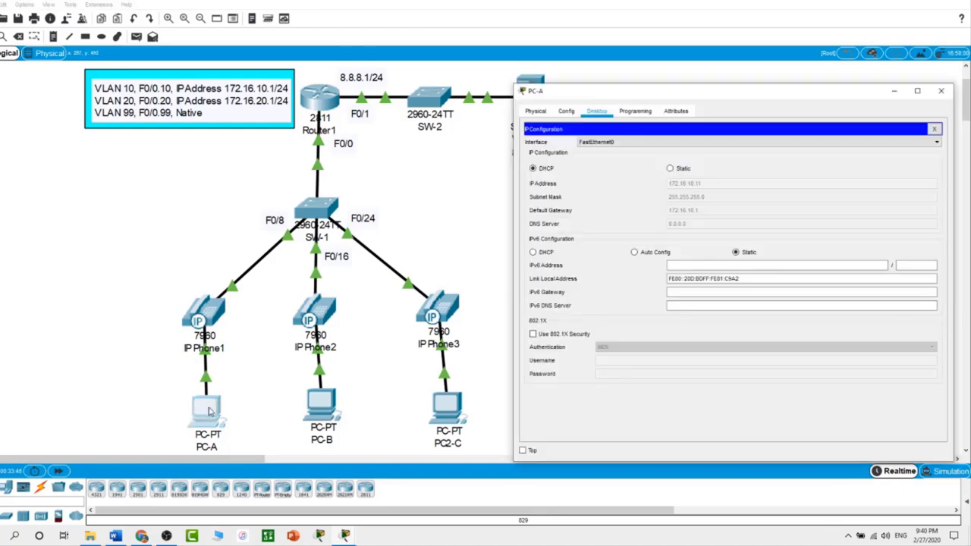
pyautogui.click(934, 130)
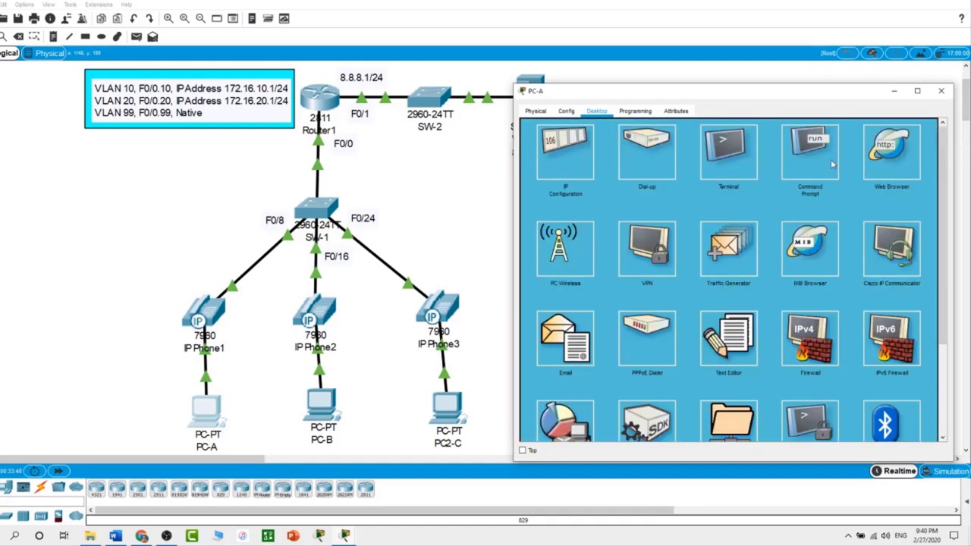
pyautogui.click(827, 160)
pyautogui.write('pi')
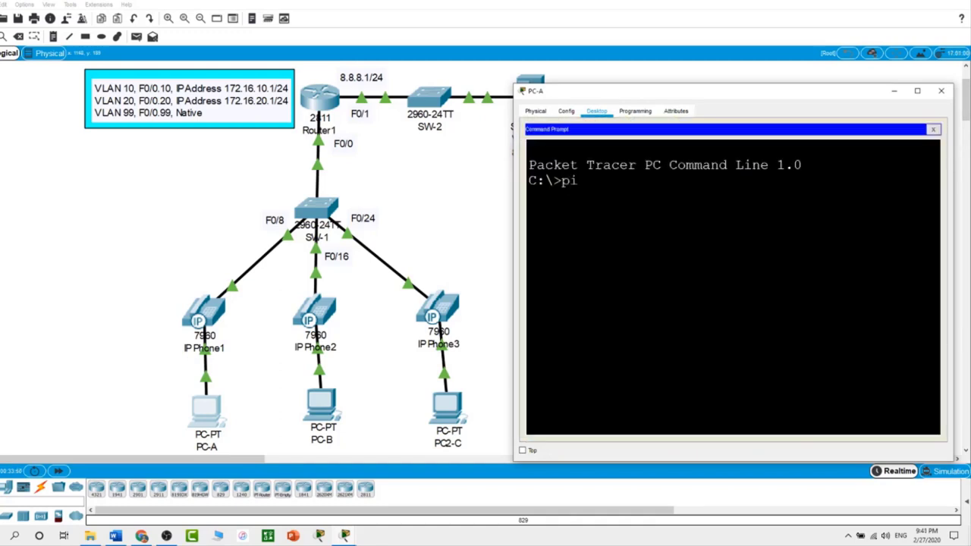
pyautogui.write('ng 172.16.10.12')
pyautogui.press('Return')
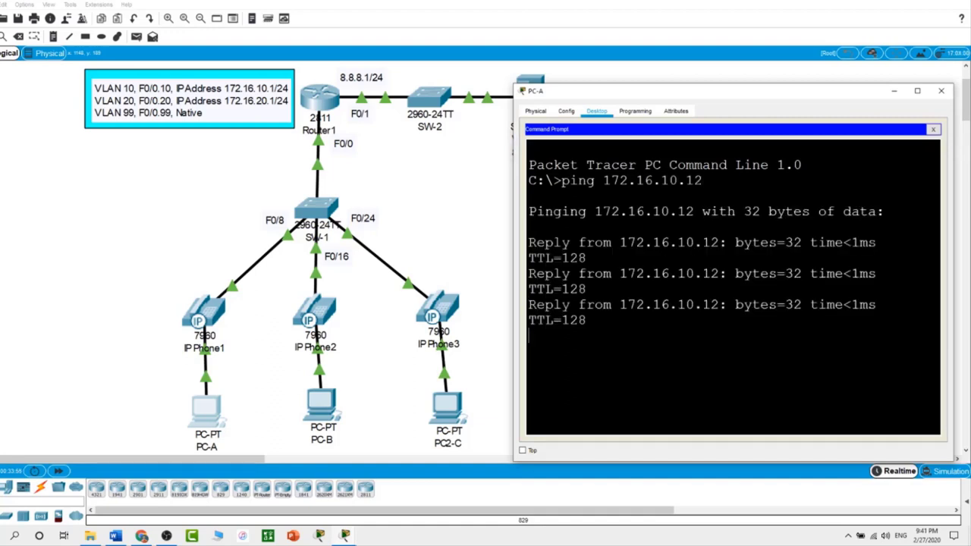
# Load the Web-Svr page at 8.8.8.8 in PC-B's web browser and return to the topology.
pyautogui.click(326, 410)
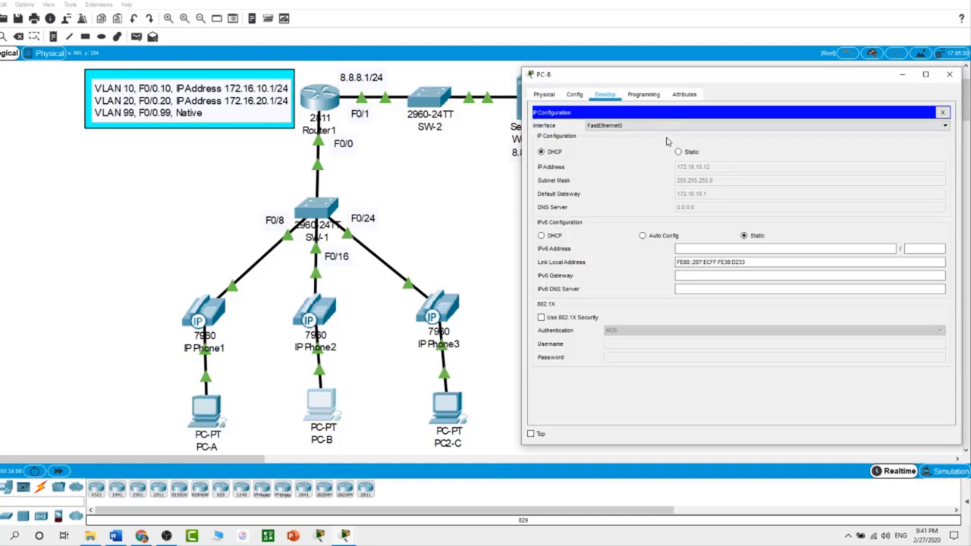
pyautogui.click(942, 113)
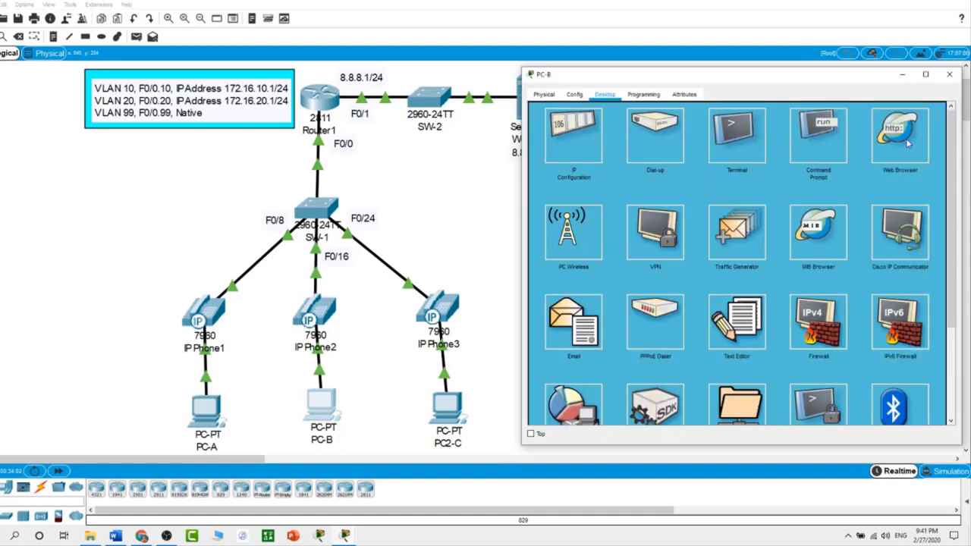
pyautogui.click(907, 141)
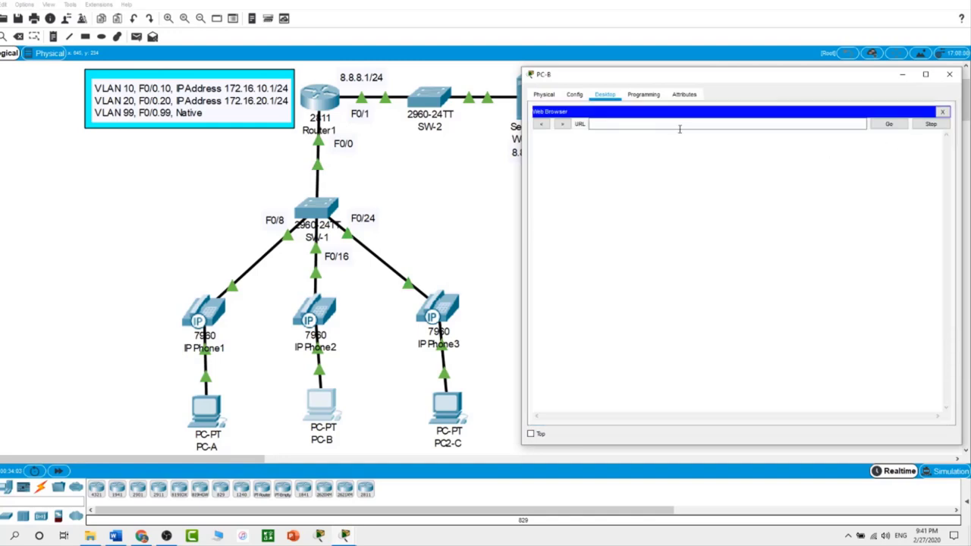
pyautogui.click(678, 125)
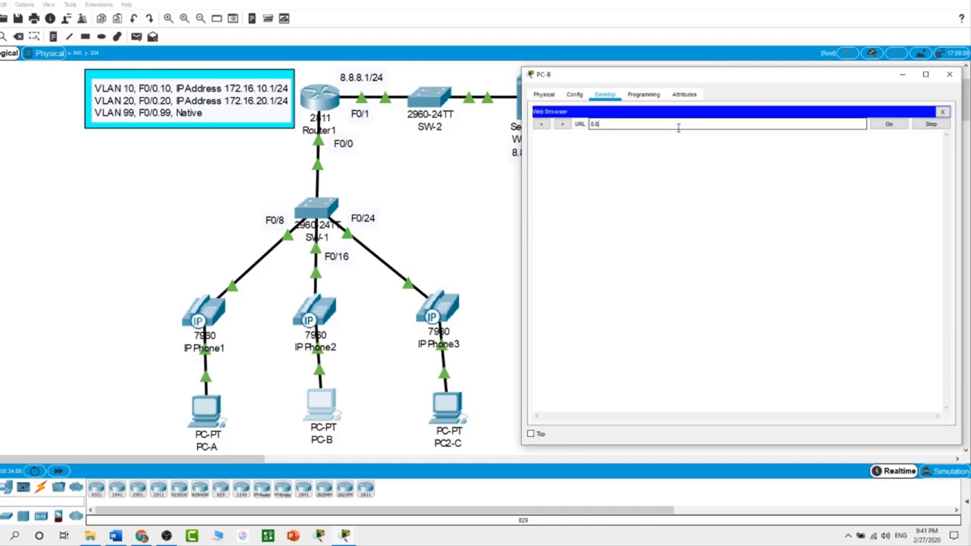
pyautogui.press('Return')
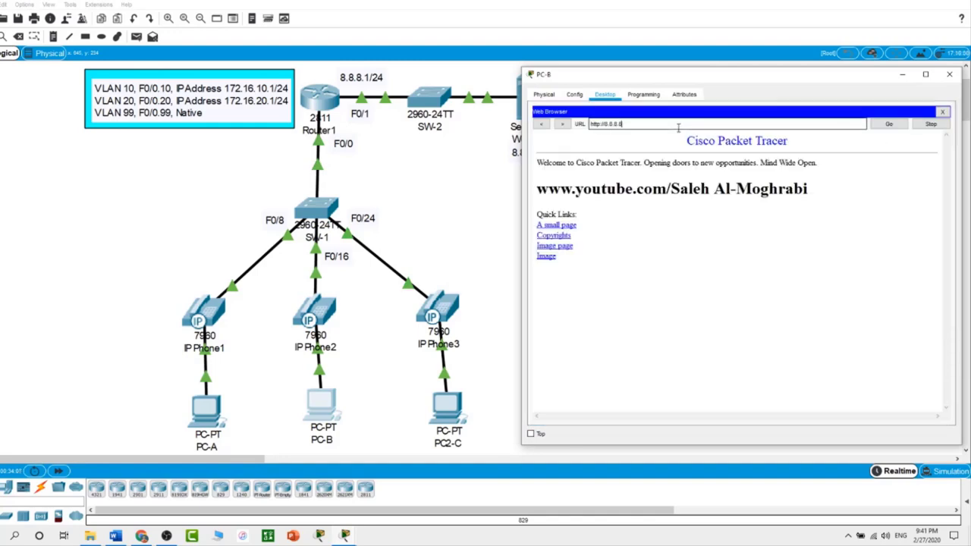
pyautogui.click(489, 227)
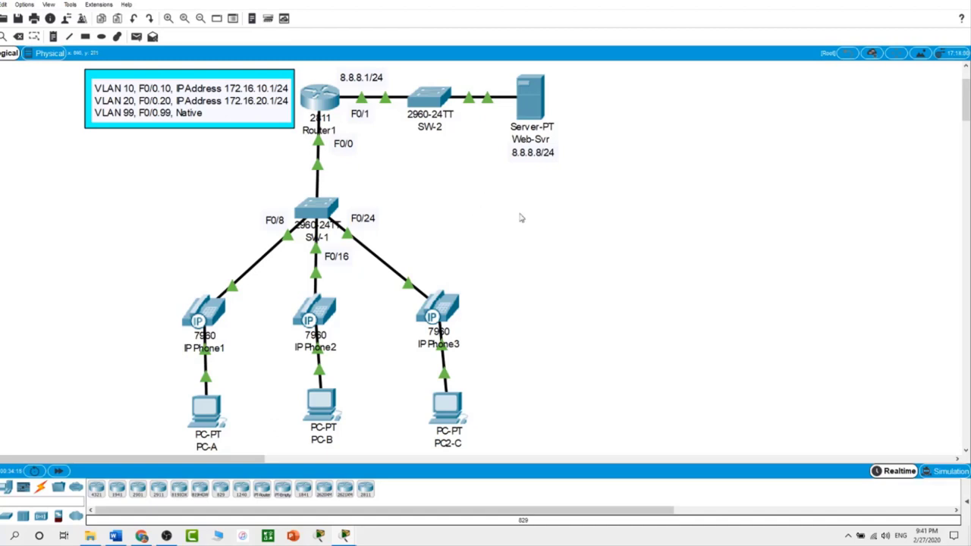
# Examine the display status of IP Phone1 and IP Phone2, and return to the topology.
pyautogui.click(212, 325)
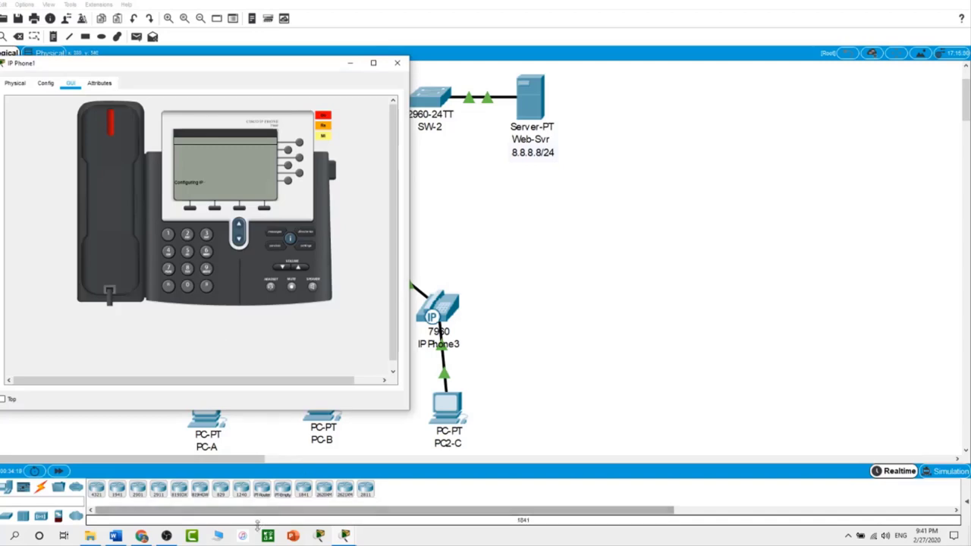
pyautogui.moveTo(346, 534)
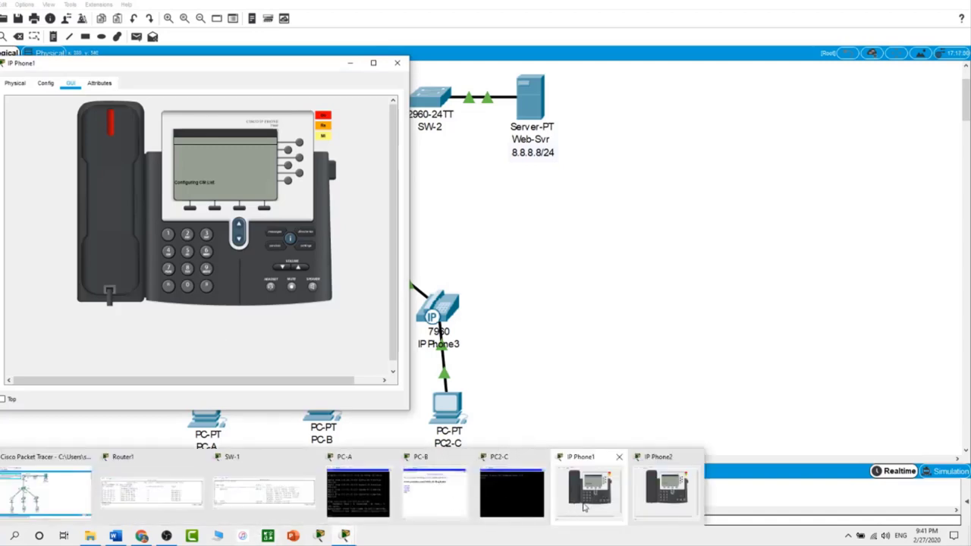
pyautogui.click(660, 489)
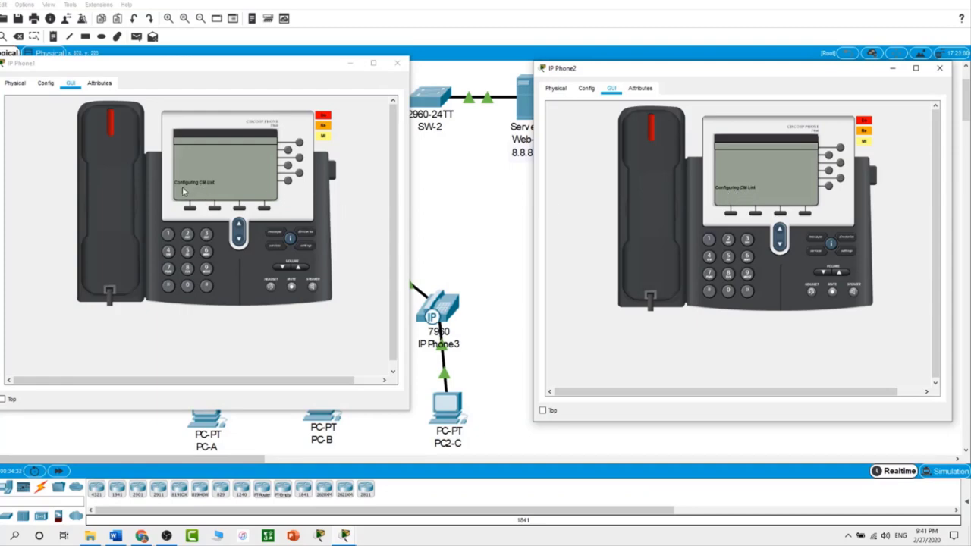
pyautogui.click(465, 218)
# Enter global configuration on Router1 and open its telephony-service configuration.
pyautogui.click(318, 101)
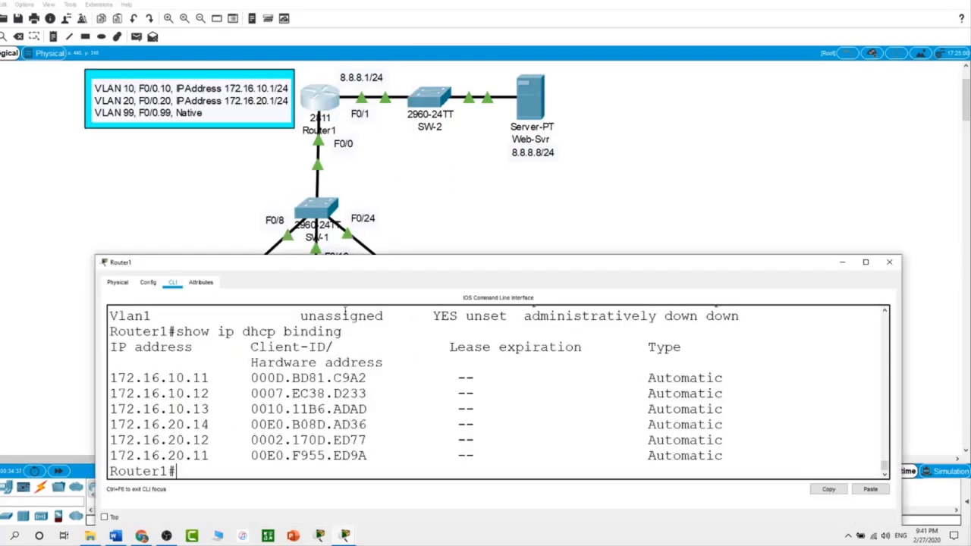
pyautogui.write('conf t')
pyautogui.press('Return')
pyautogui.write('te')
pyautogui.press('Tab')
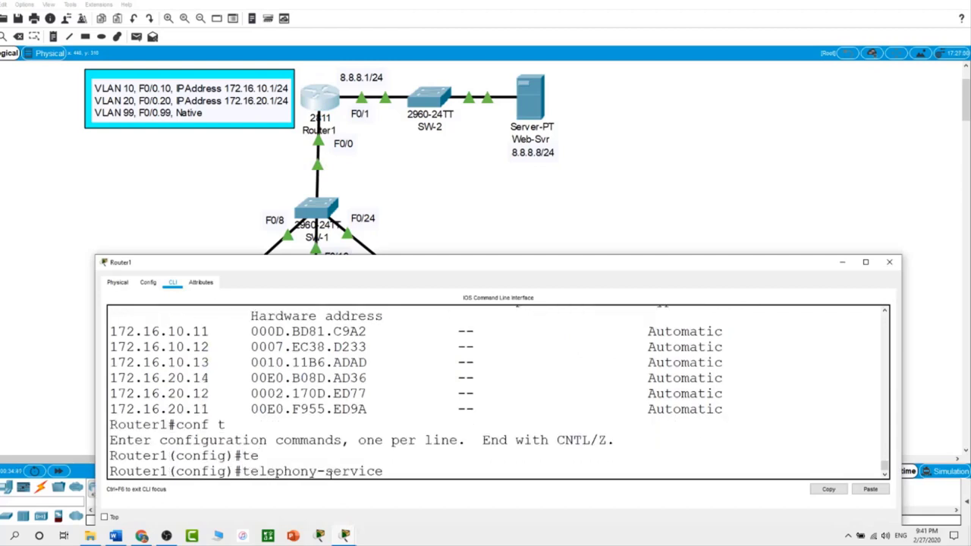
pyautogui.press('Return')
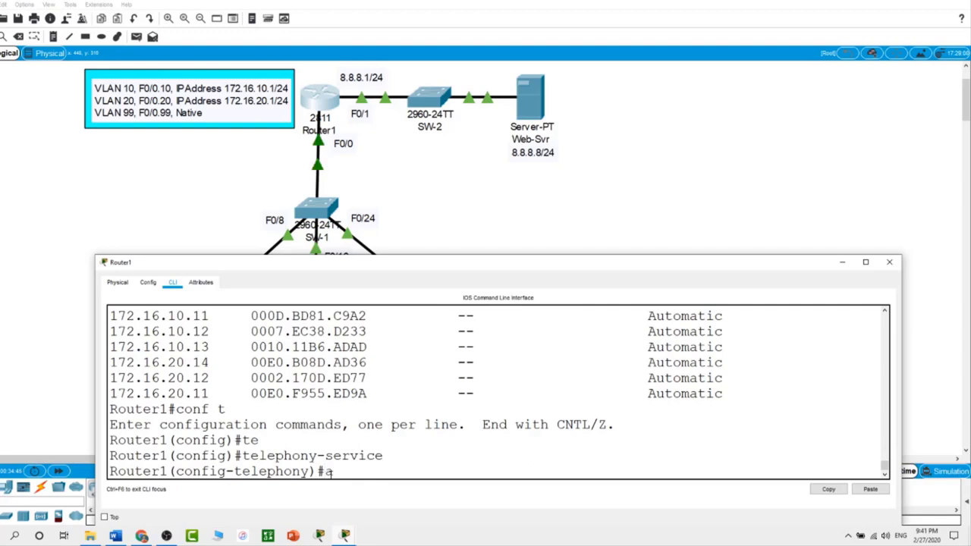
# Auto-assign directory number tags 1 to 3 to the IP phones in Router1's telephony service, consulting the command help as needed.
pyautogui.write('as')
pyautogui.press('Return')
pyautogui.write('aut')
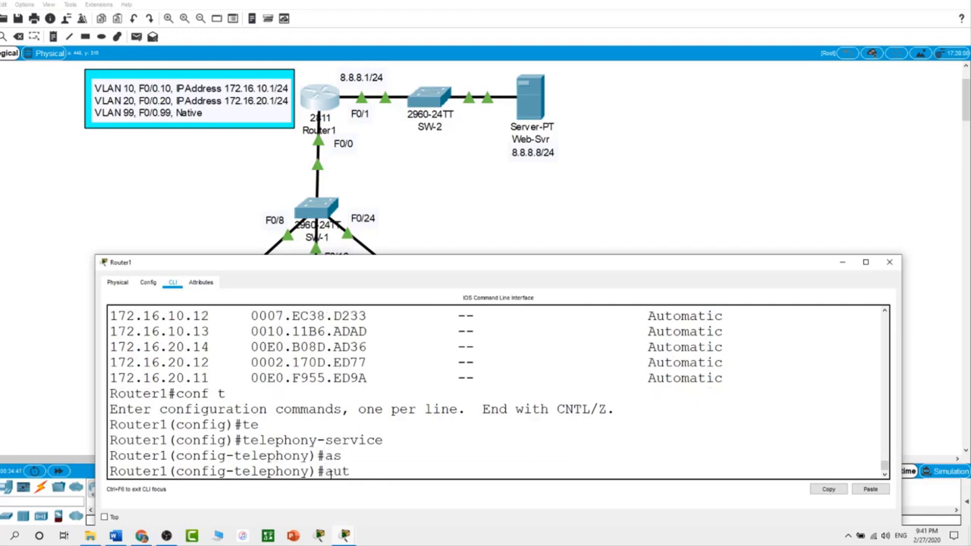
pyautogui.press('Tab')
pyautogui.press('BackSpace')
pyautogui.press('BackSpace')
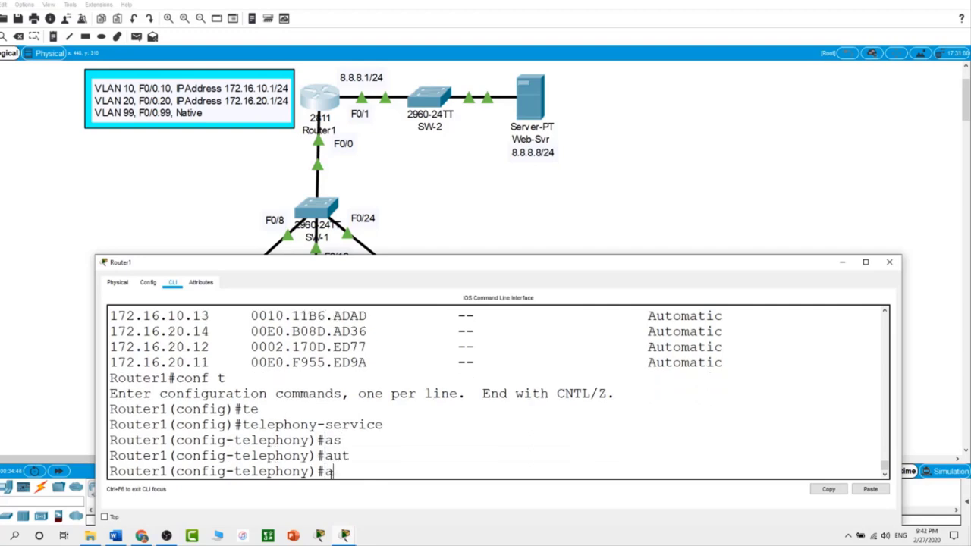
pyautogui.press('BackSpace')
pyautogui.write('?')
pyautogui.write('auto')
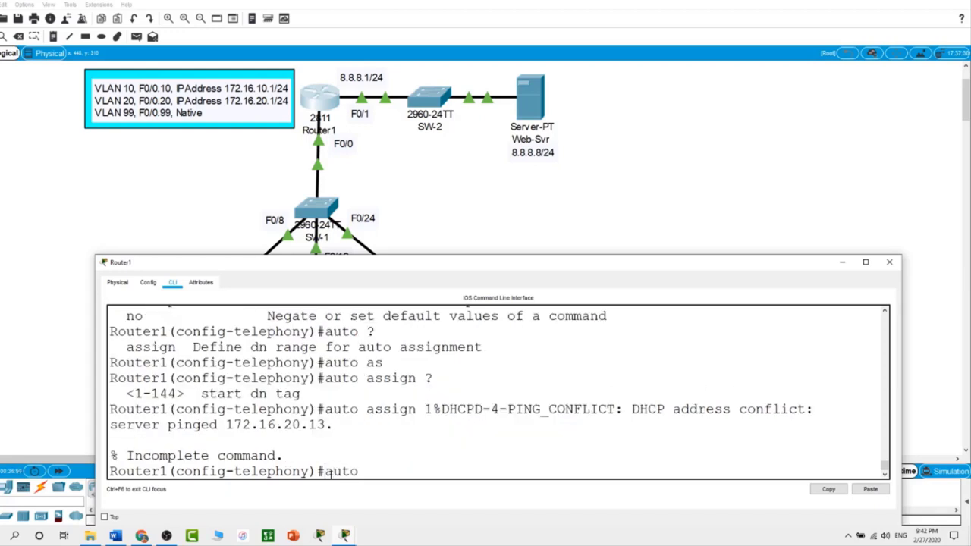
pyautogui.write(' assign')
pyautogui.write(' ?1 to ')
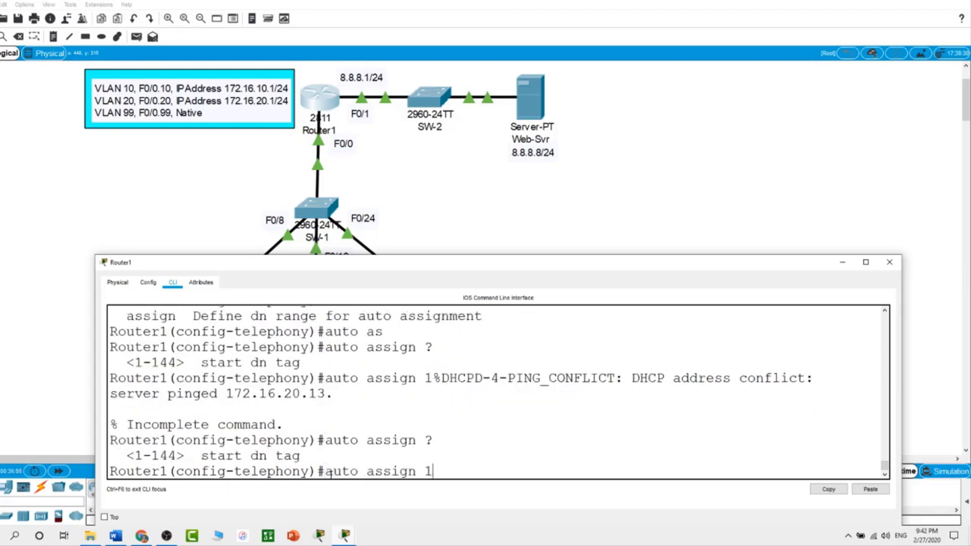
pyautogui.write('3')
pyautogui.press('Return')
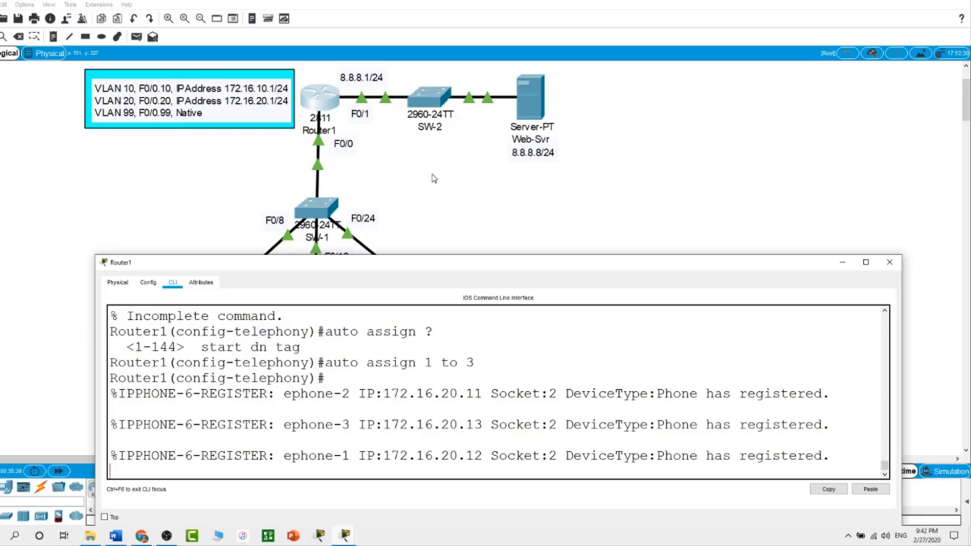
# Bring up the interfaces of IP Phone1 and IP Phone2, dial 1002 from IP Phone1 and answer on IP Phone2.
pyautogui.click(433, 178)
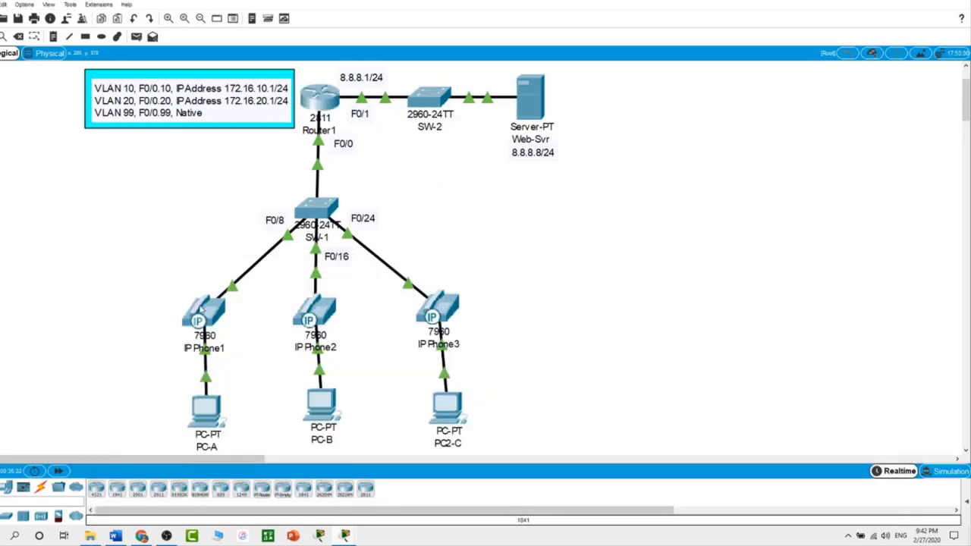
pyautogui.click(201, 310)
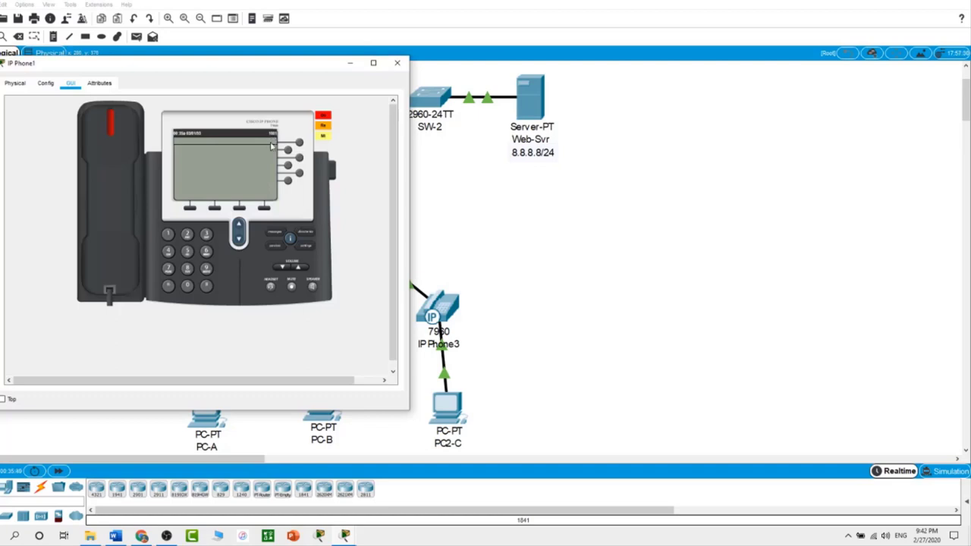
pyautogui.moveTo(353, 537)
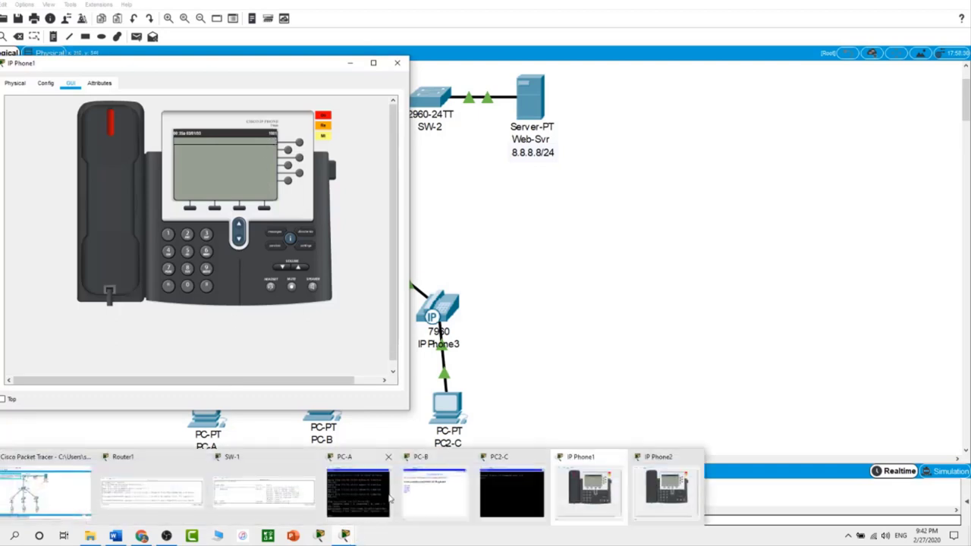
pyautogui.click(667, 489)
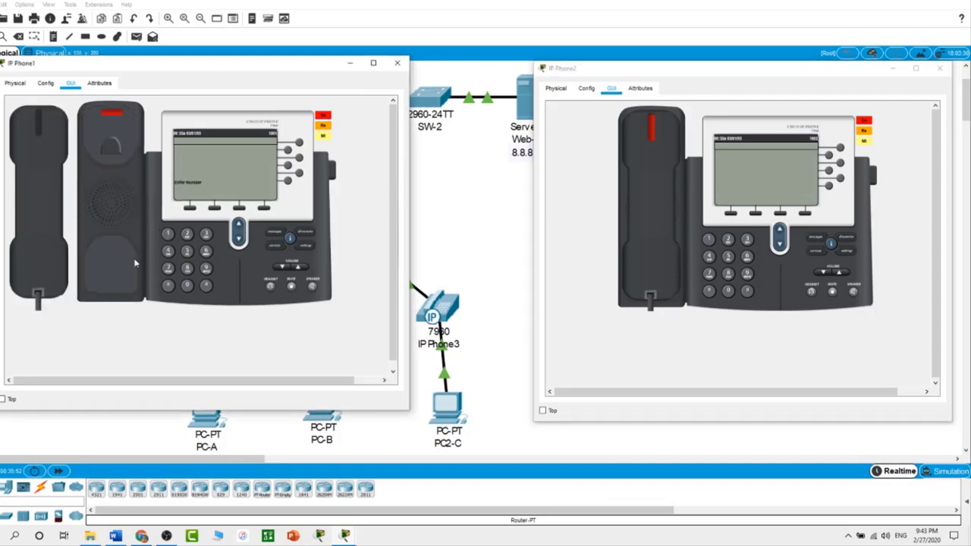
pyautogui.click(168, 233)
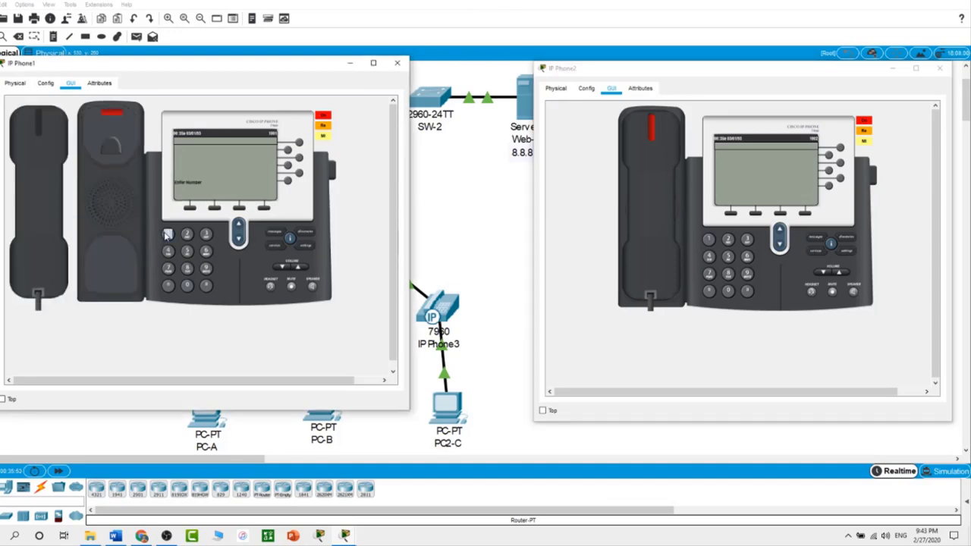
pyautogui.click(187, 286)
pyautogui.click(188, 286)
pyautogui.click(187, 234)
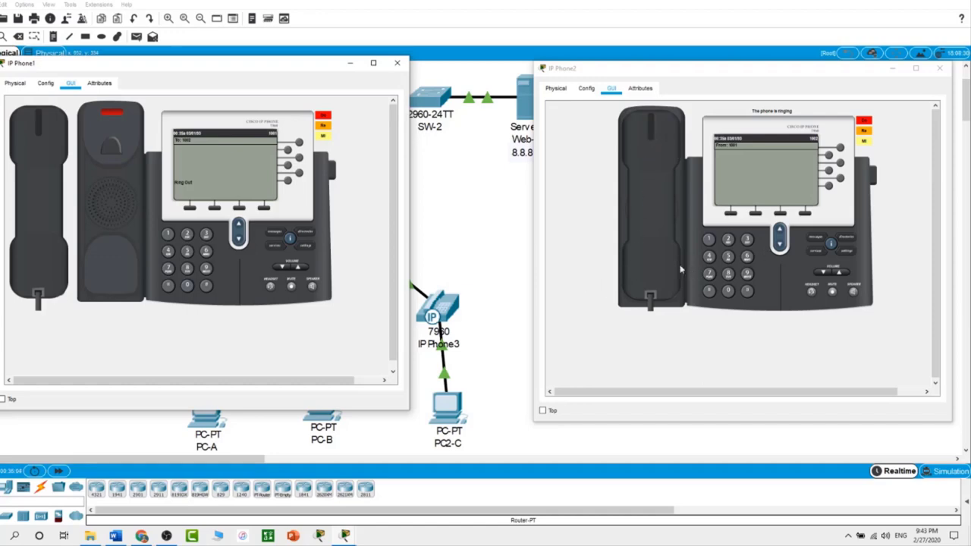
pyautogui.click(650, 263)
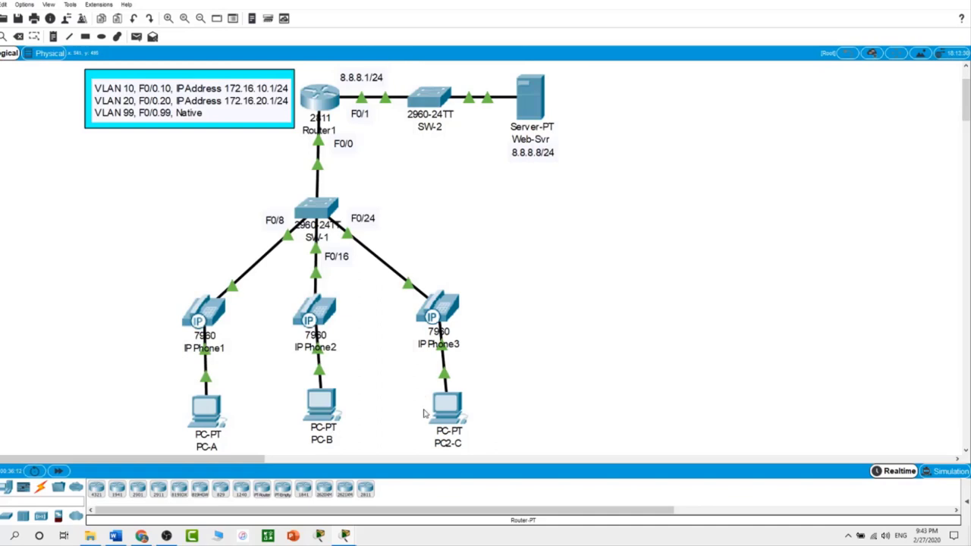
# Open IP Phone3's handset interface, widen its window to show the whole phone, and place it beside IP Phone1's.
pyautogui.click(451, 302)
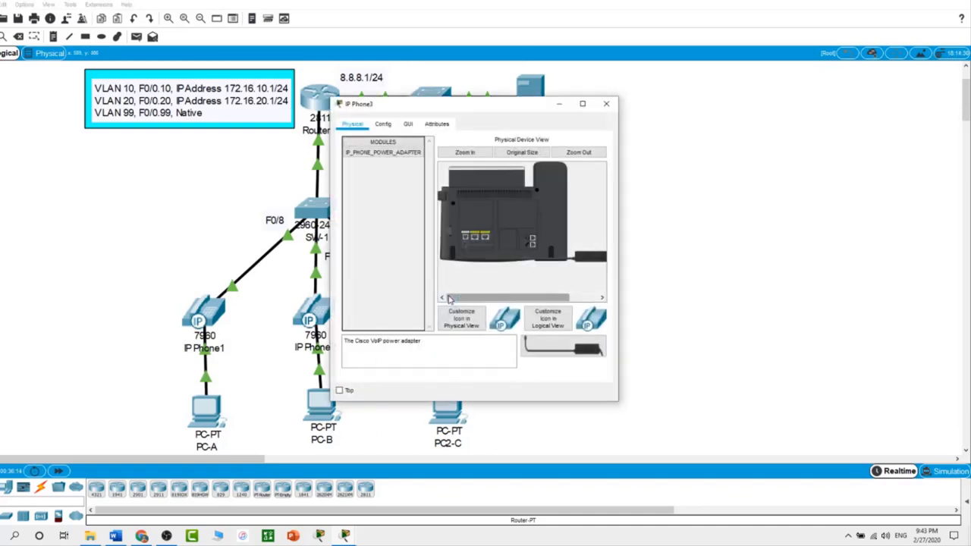
pyautogui.click(408, 125)
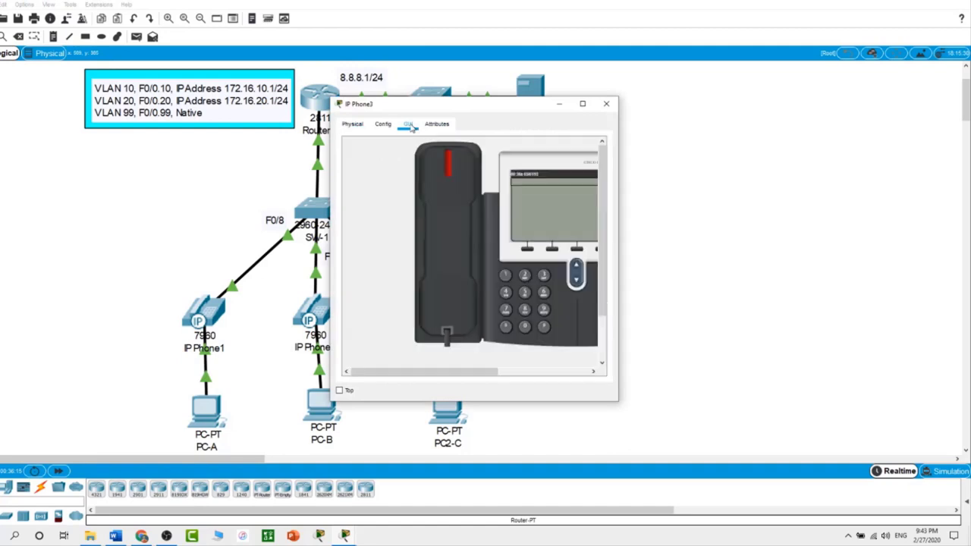
pyautogui.moveTo(618, 234); pyautogui.dragTo(772, 234)
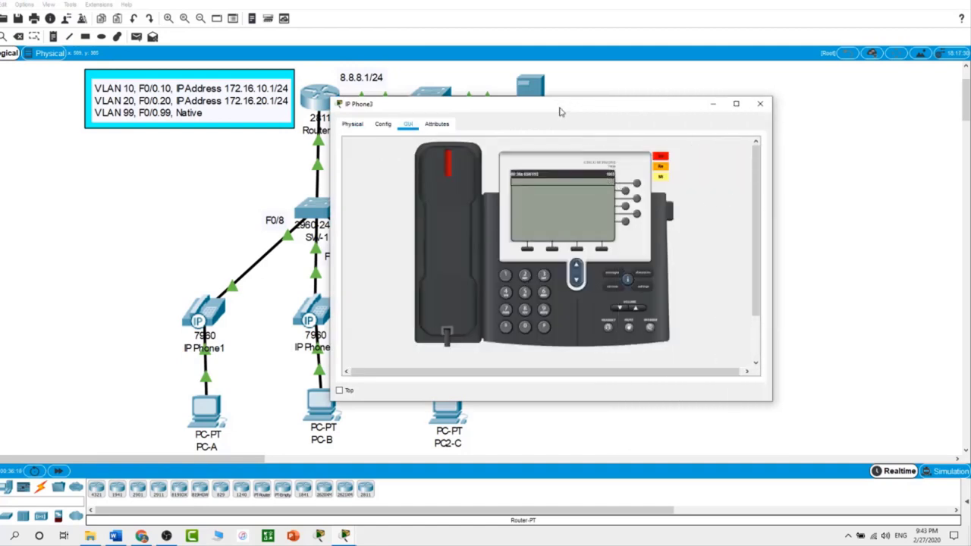
pyautogui.moveTo(560, 104); pyautogui.dragTo(710, 100)
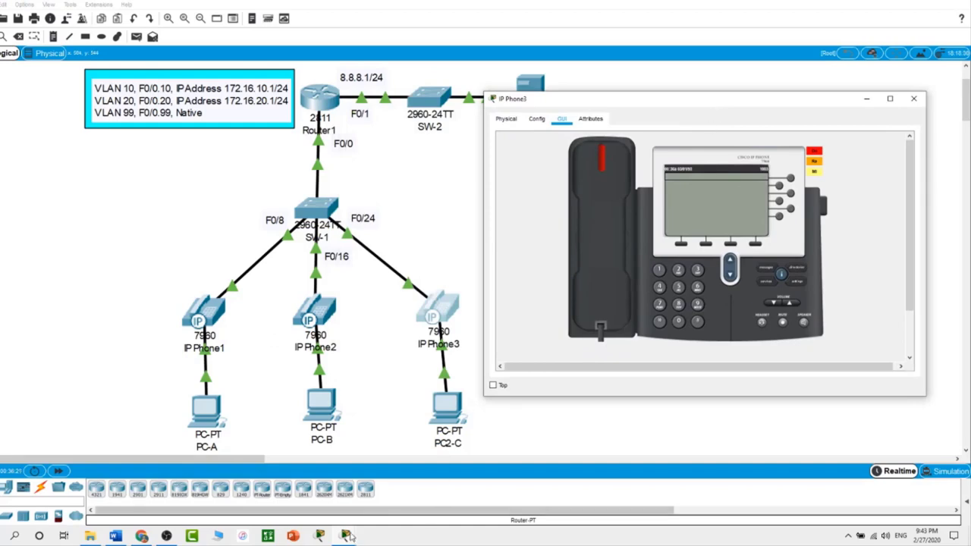
pyautogui.moveTo(351, 537)
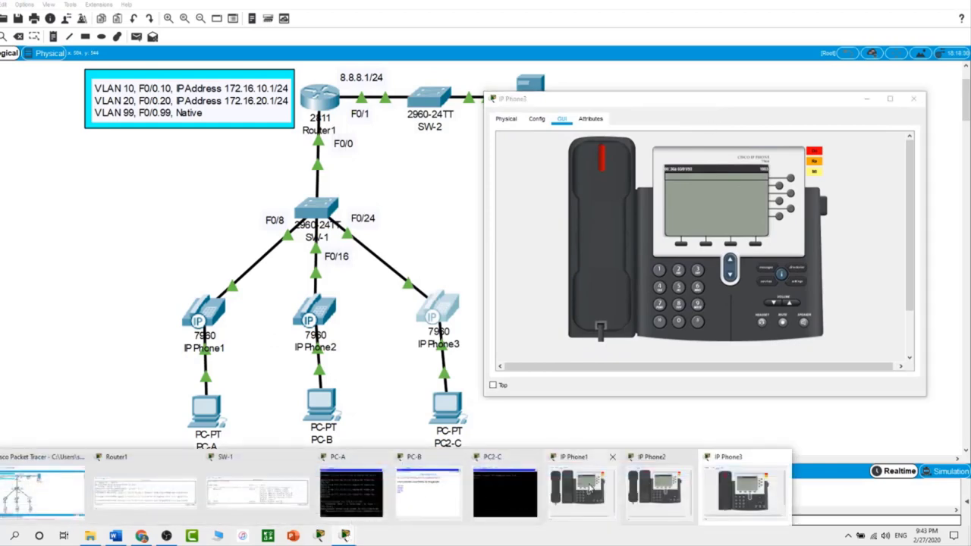
pyautogui.click(589, 486)
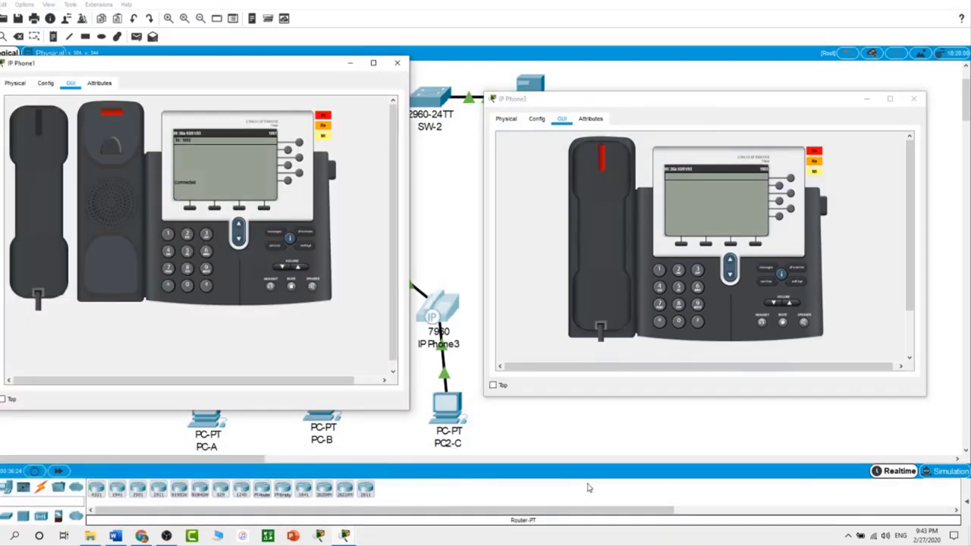
# Hang up IP Phone1, dial 1001 from IP Phone3, and answer the call on IP Phone1.
pyautogui.click(48, 241)
pyautogui.click(656, 271)
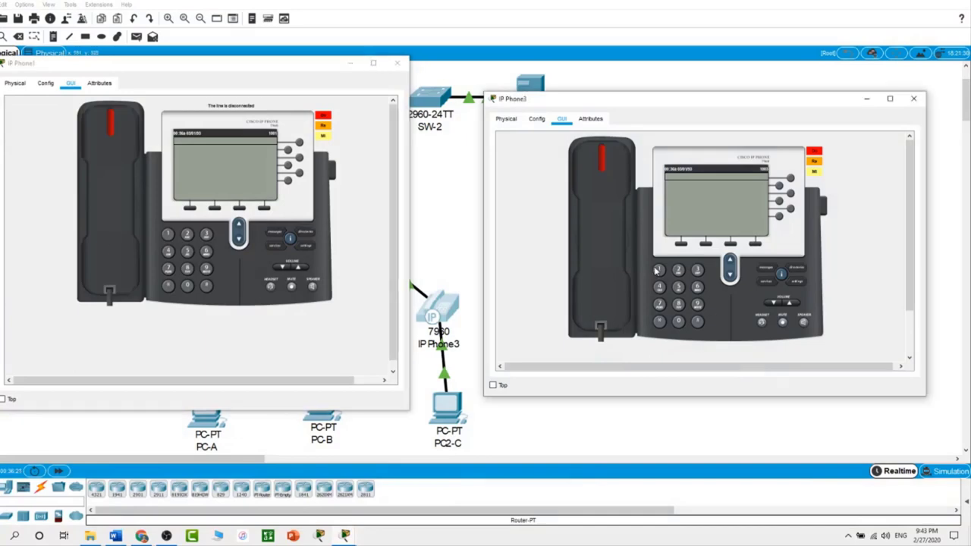
pyautogui.click(658, 271)
pyautogui.click(678, 322)
pyautogui.click(678, 322)
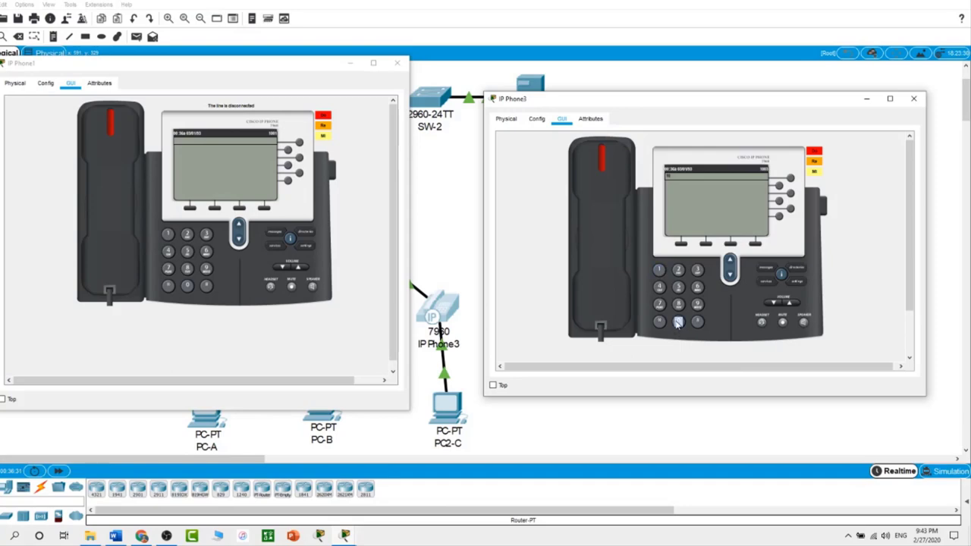
pyautogui.click(658, 270)
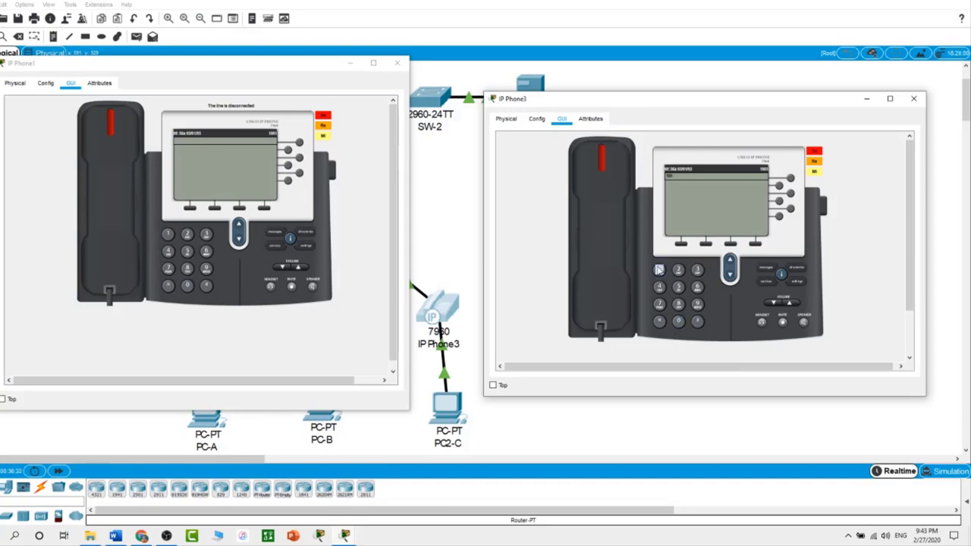
pyautogui.click(597, 287)
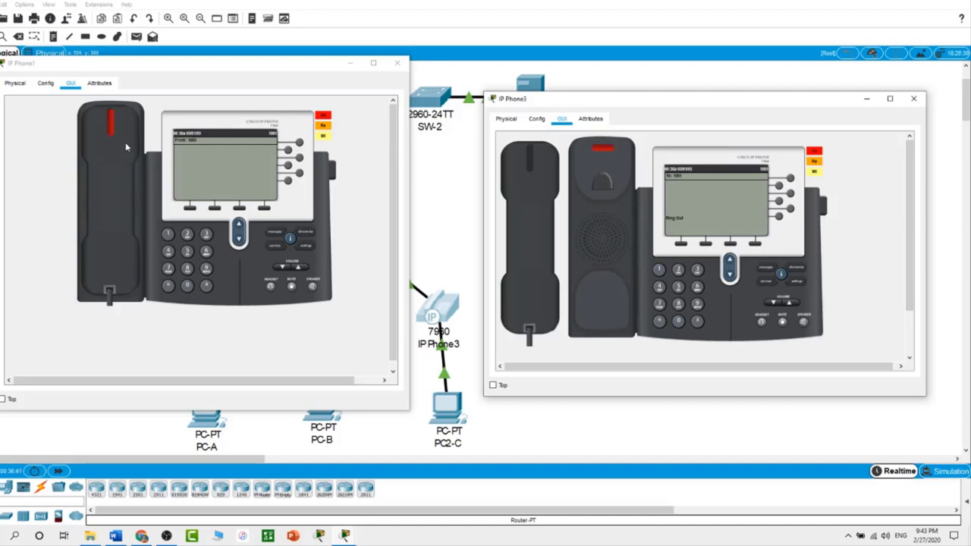
pyautogui.click(99, 253)
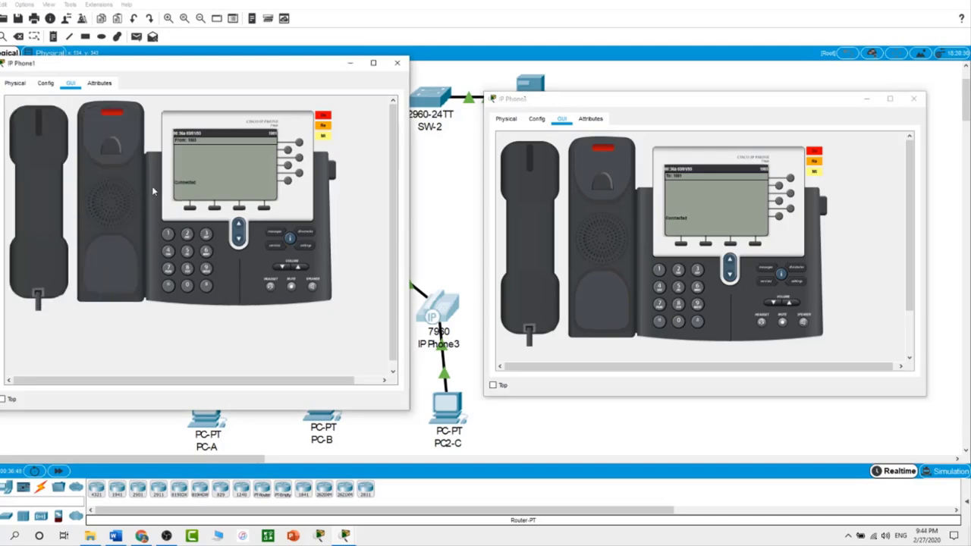
# Return to Router1's command line and leave telephony-service configuration with the end command.
pyautogui.click(557, 439)
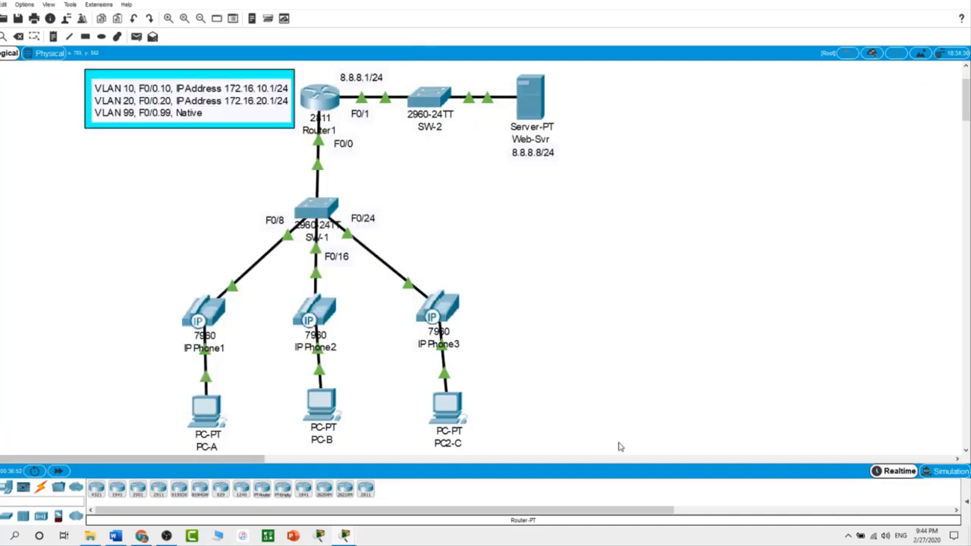
pyautogui.click(320, 99)
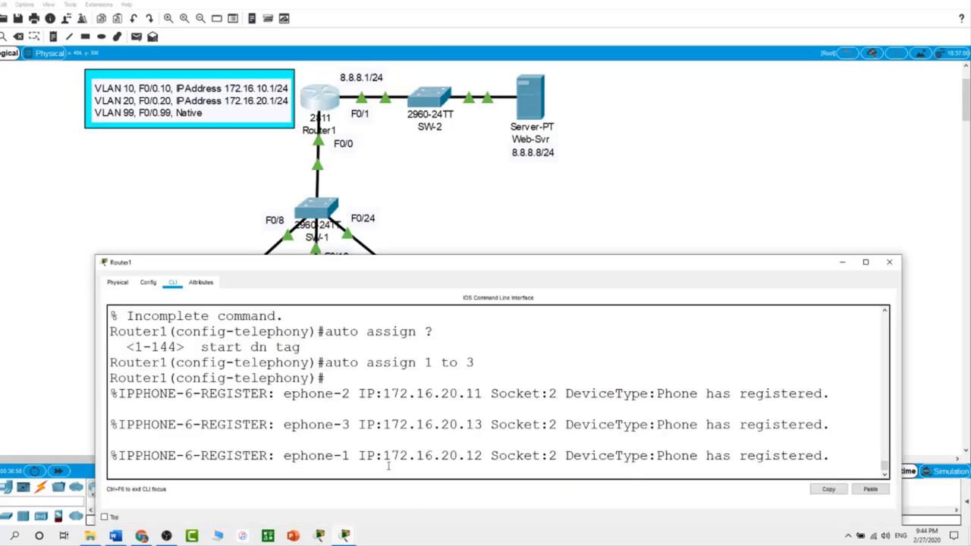
pyautogui.press('Return')
pyautogui.write('end')
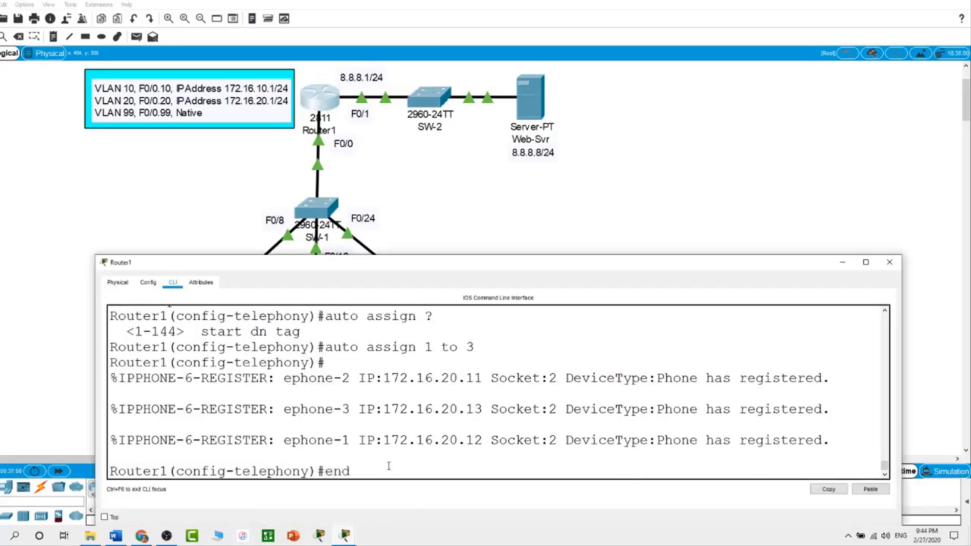
pyautogui.press('Return')
# Run show ephone on Router1, examine each phone's registration and call status in the enlarged console, and return to the topology.
pyautogui.write('show')
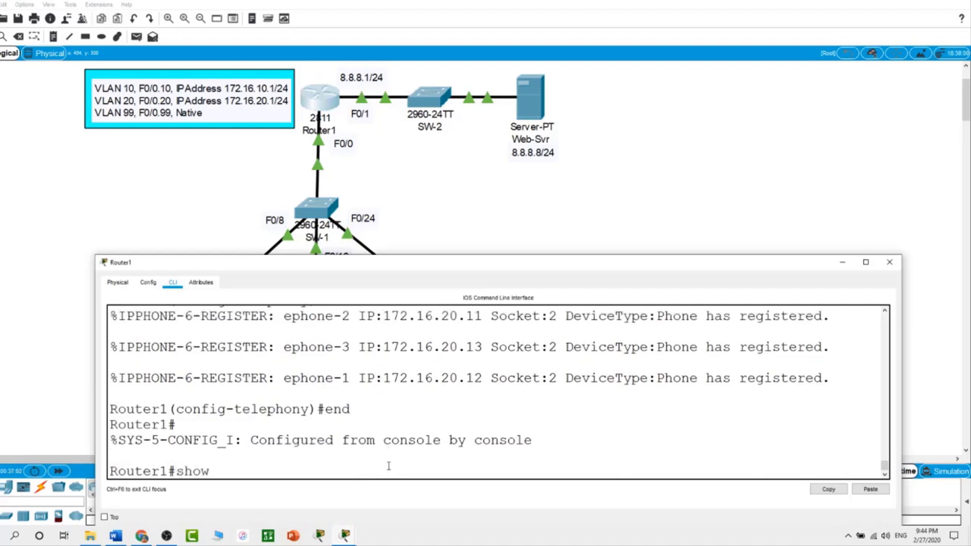
pyautogui.write(' ep')
pyautogui.press('Tab')
pyautogui.press('Return')
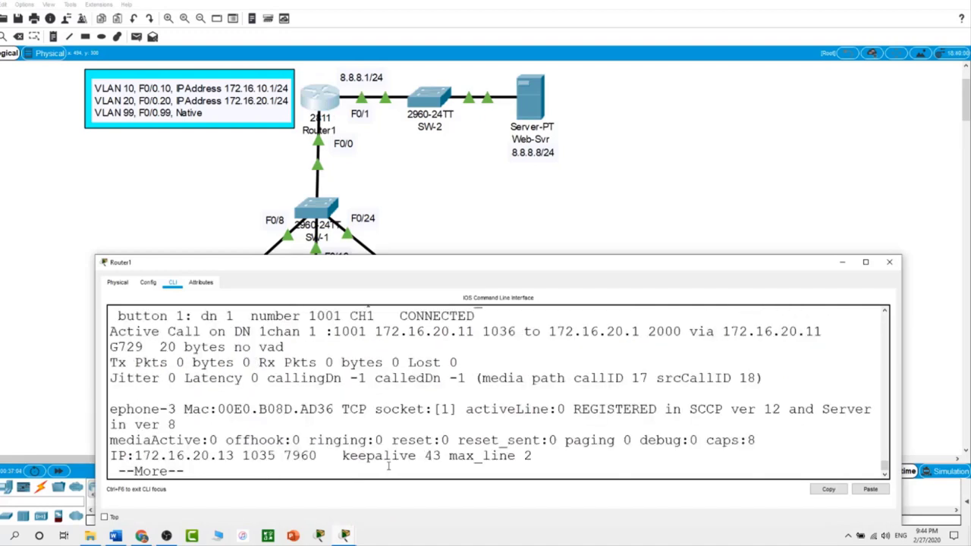
pyautogui.press('space')
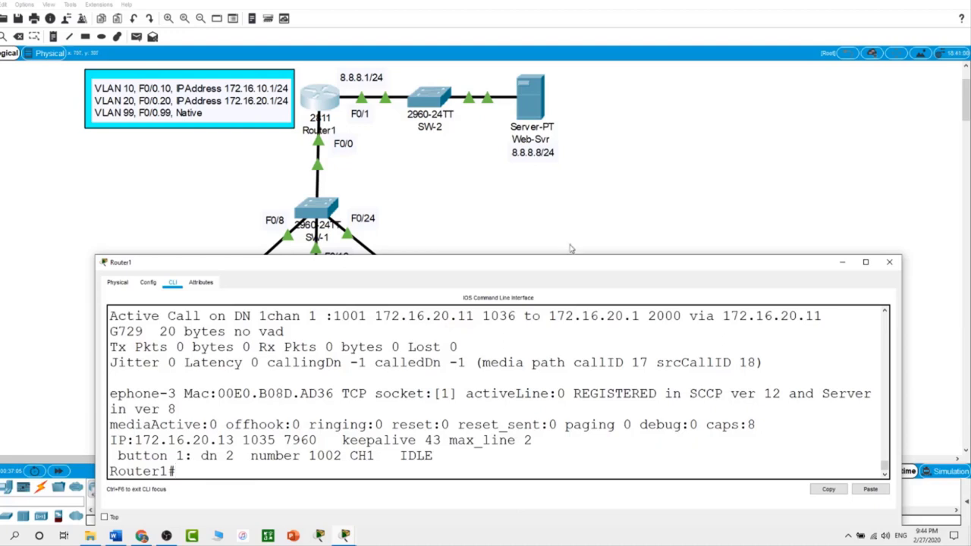
pyautogui.moveTo(564, 256); pyautogui.dragTo(592, 101)
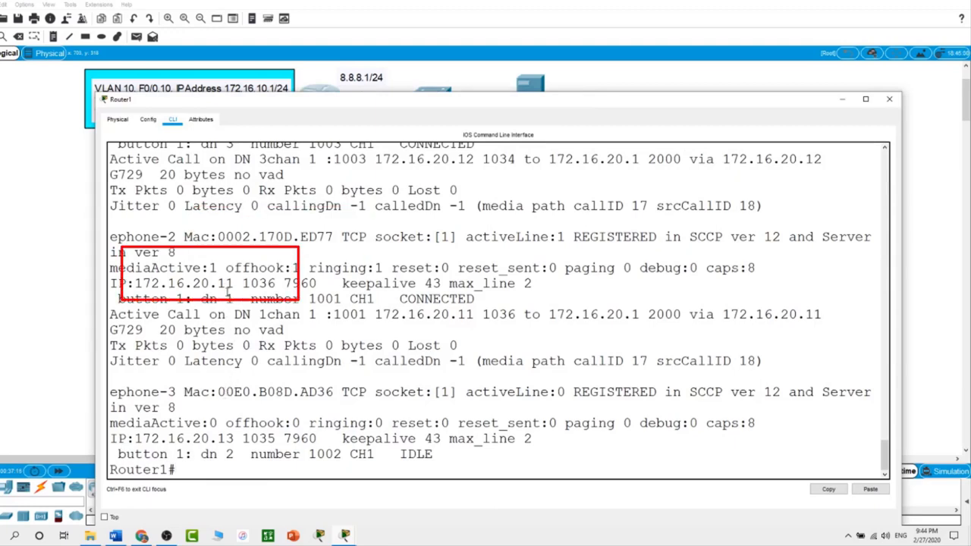
pyautogui.scroll(3, 227, 282)
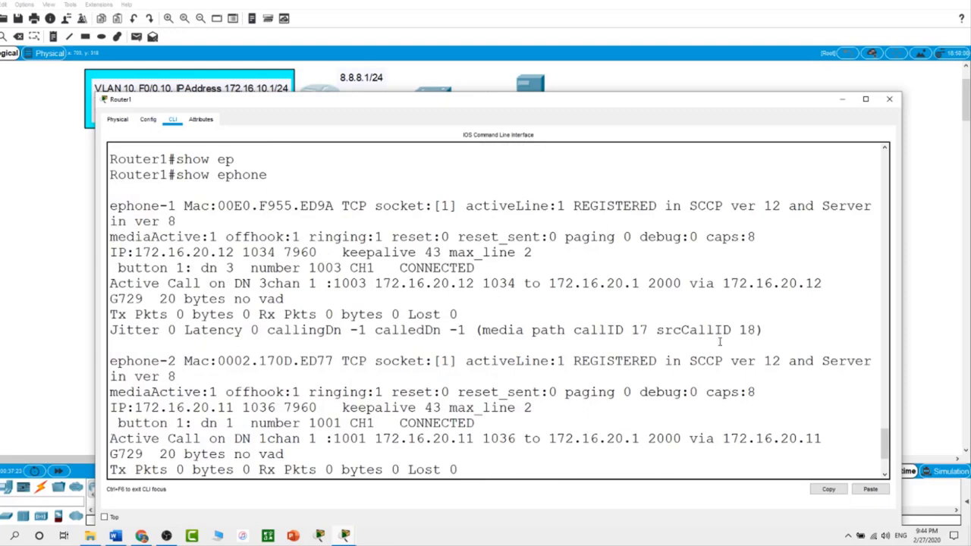
pyautogui.scroll(-1, 719, 341)
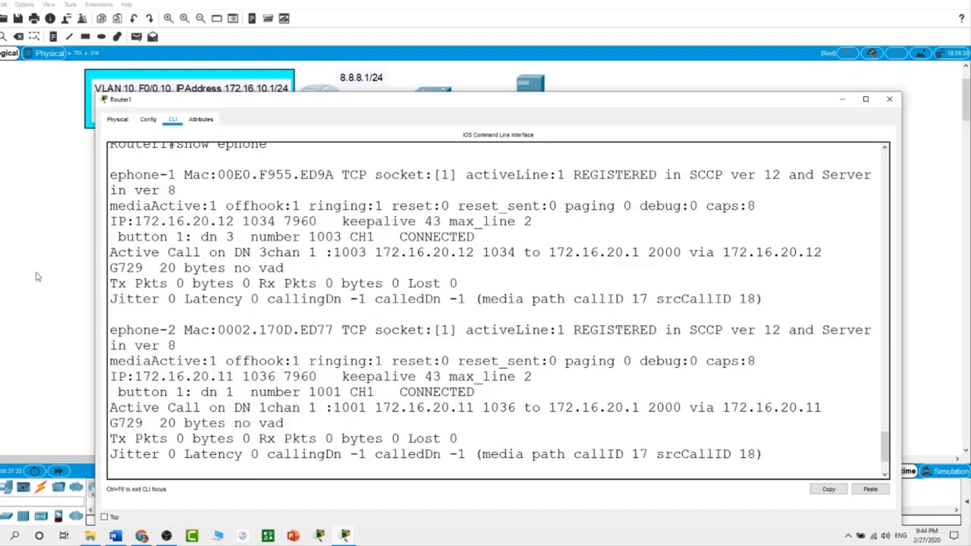
pyautogui.scroll(2, 455, 289)
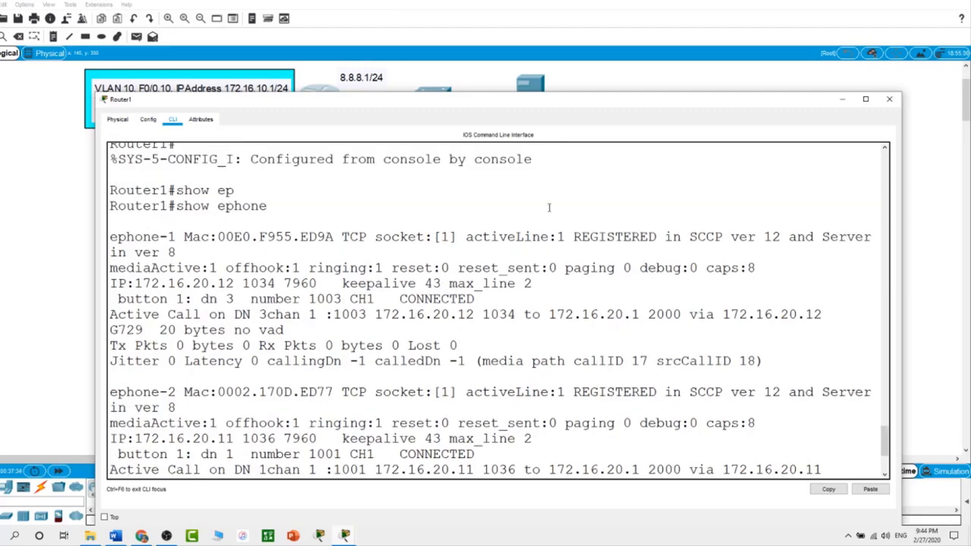
pyautogui.click(677, 72)
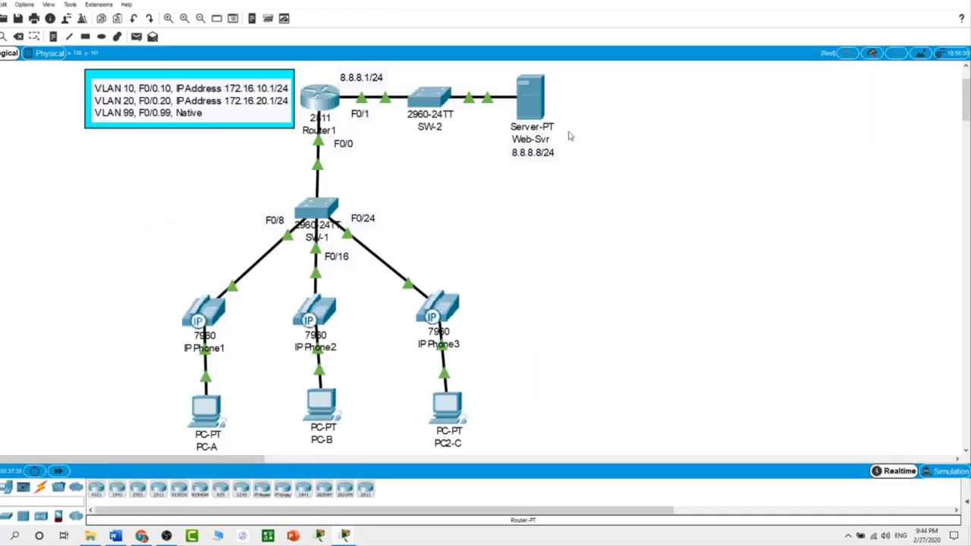
pyautogui.click(337, 108)
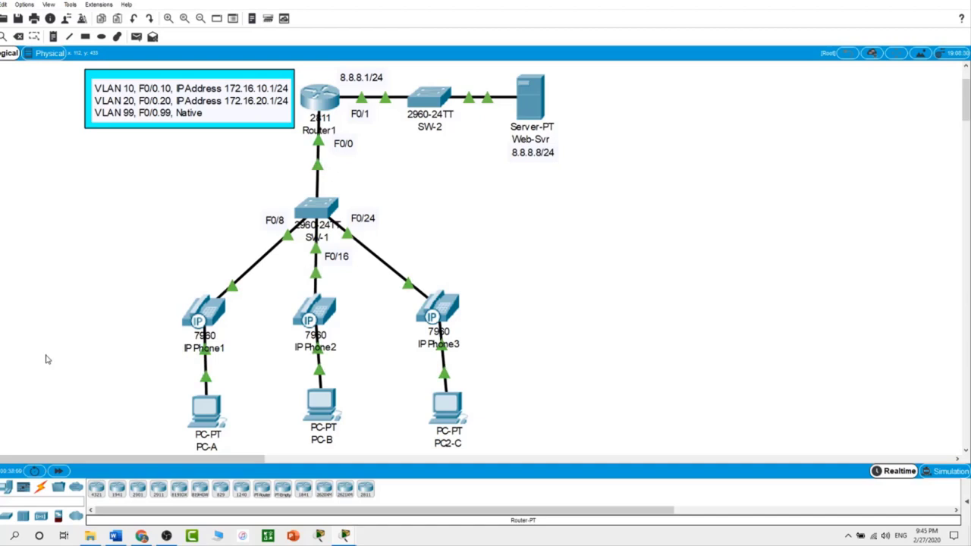
pyautogui.click(166, 536)
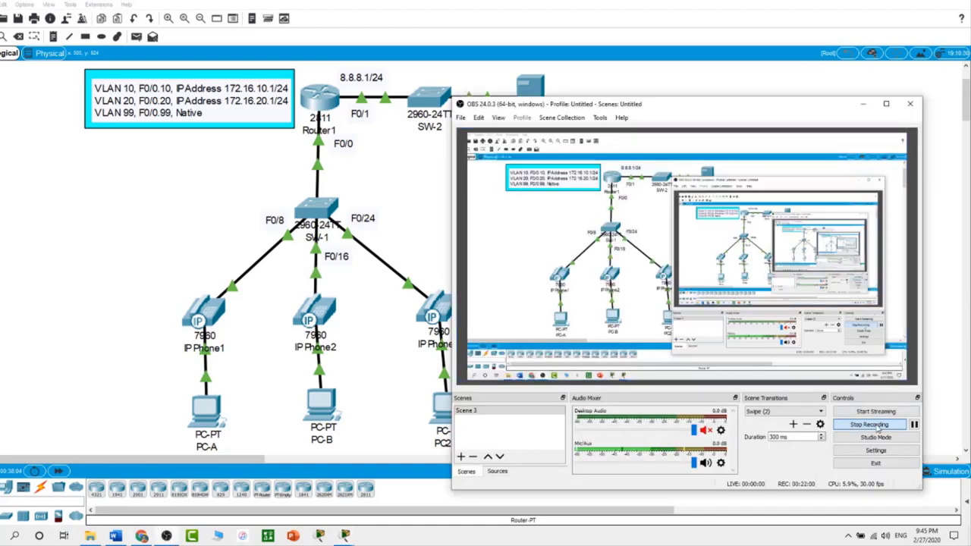